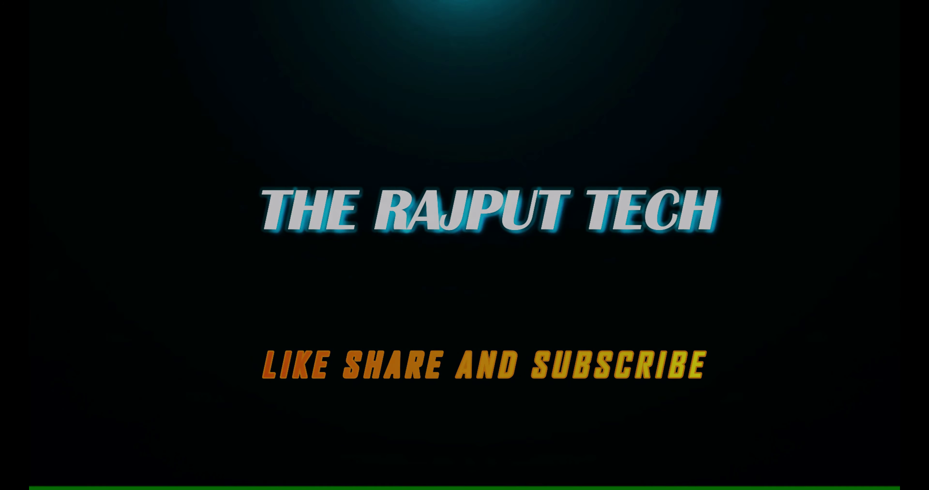
Draw a radius-30 circle with ortho mode turned on.
text(circle)
key(Return)
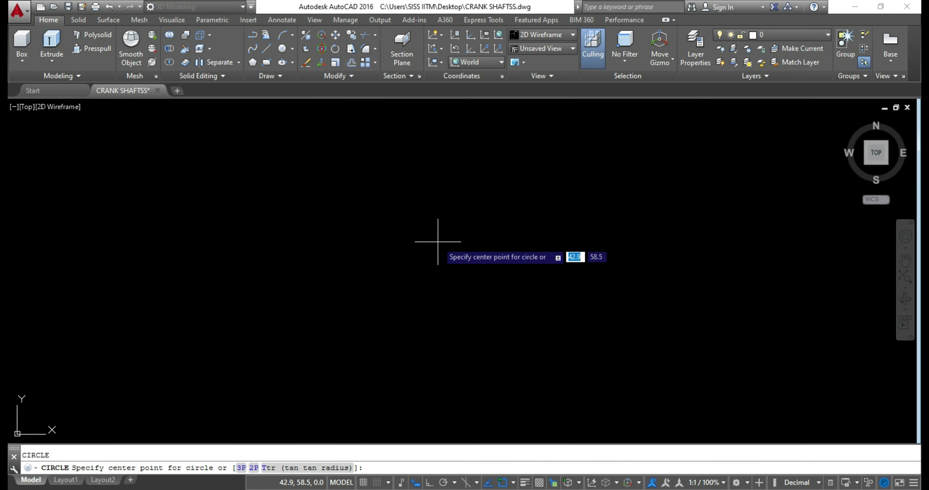
click(439, 205)
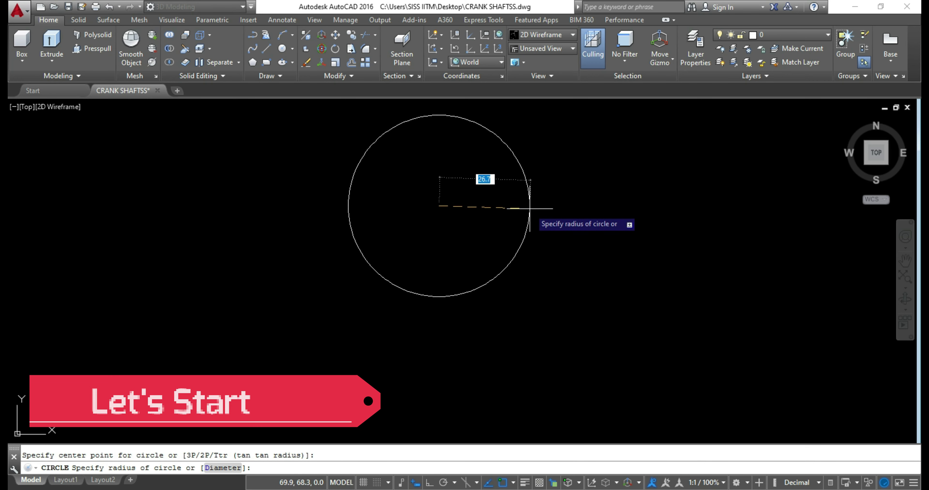
key(F8)
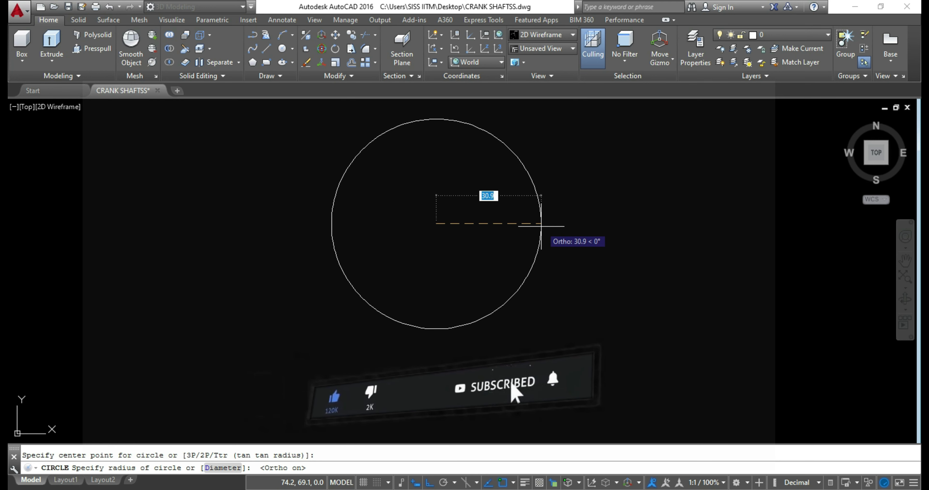
text(30)
key(Return)
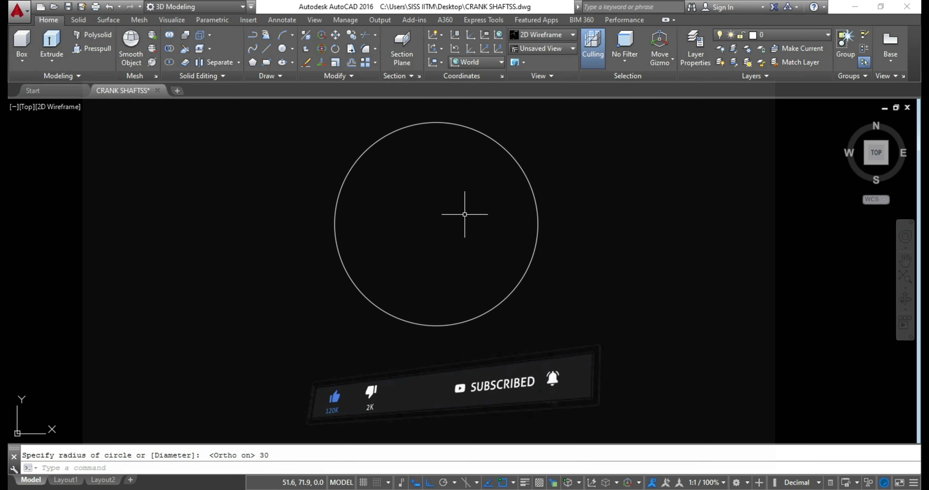
Draw two horizontal radius lines from the circle's left and right quadrants to its centre.
text(l)
key(Return)
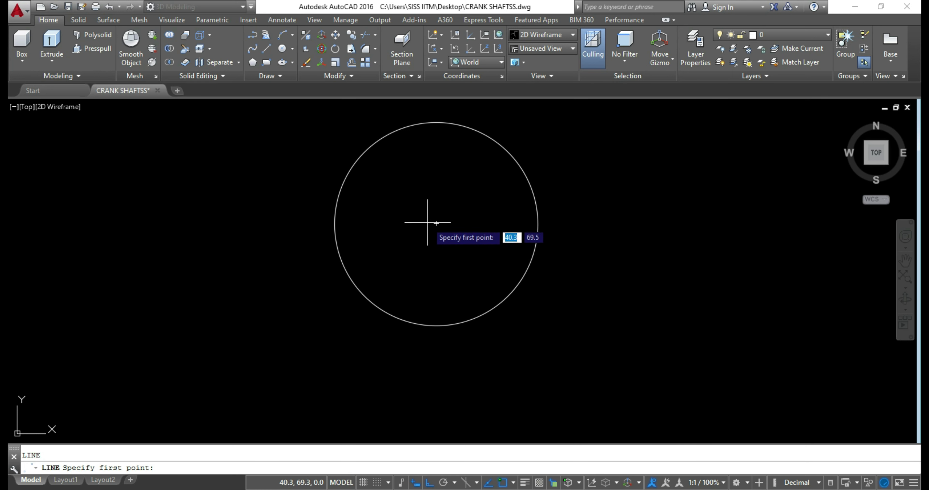
click(336, 223)
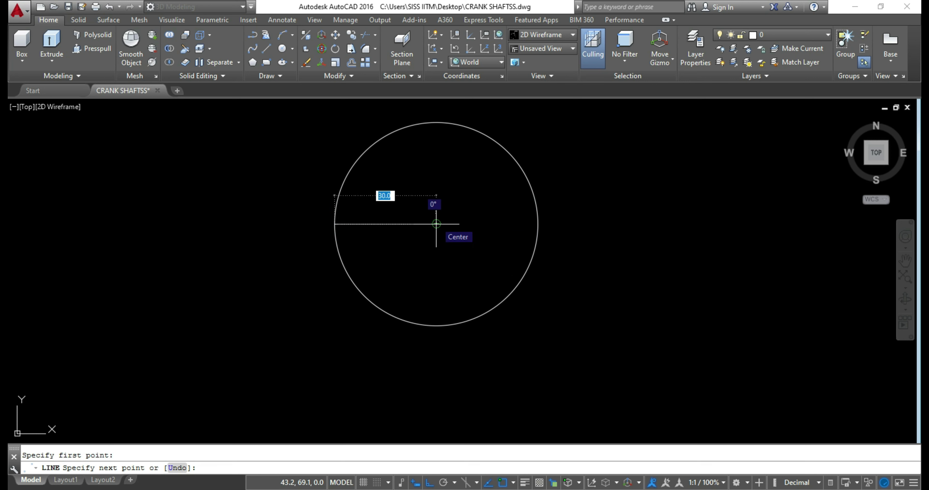
click(436, 224)
key(Escape)
key(Return)
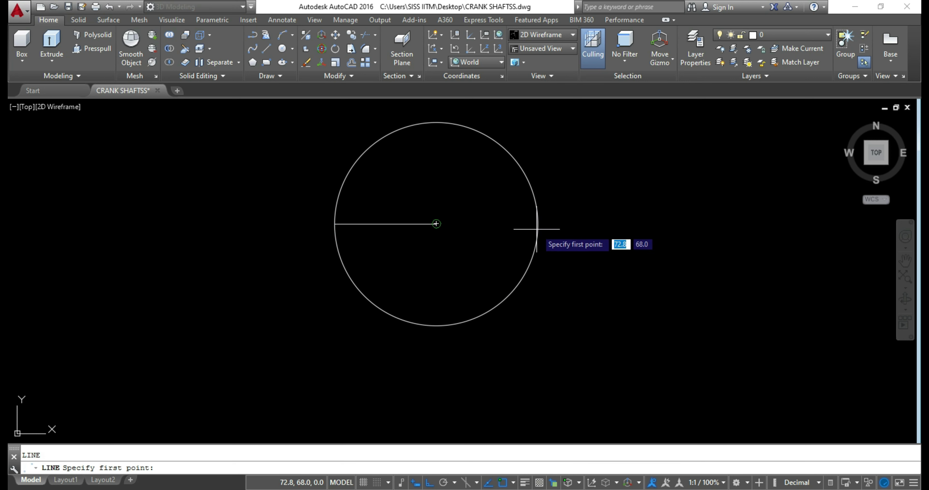
click(537, 223)
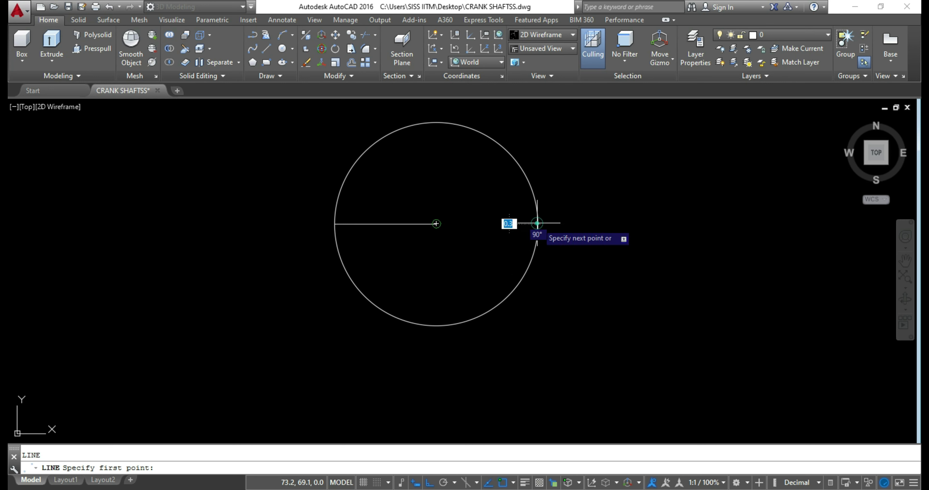
click(436, 224)
key(Escape)
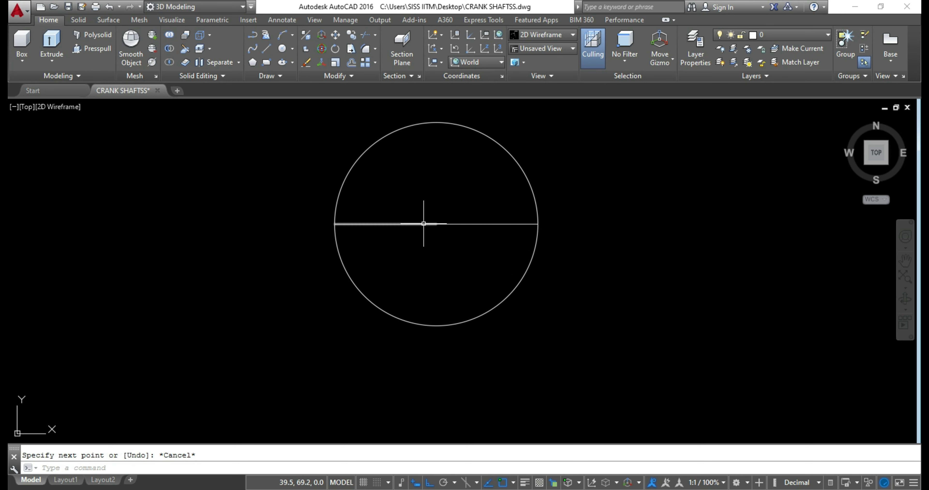
Join the two lines into one diameter and trim away the circle's lower half.
text(join)
key(Return)
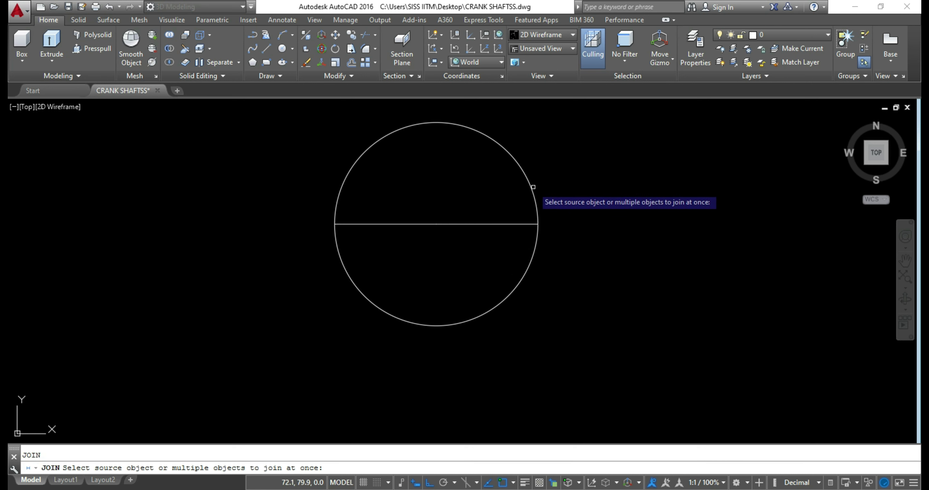
click(498, 193)
click(373, 263)
key(Return)
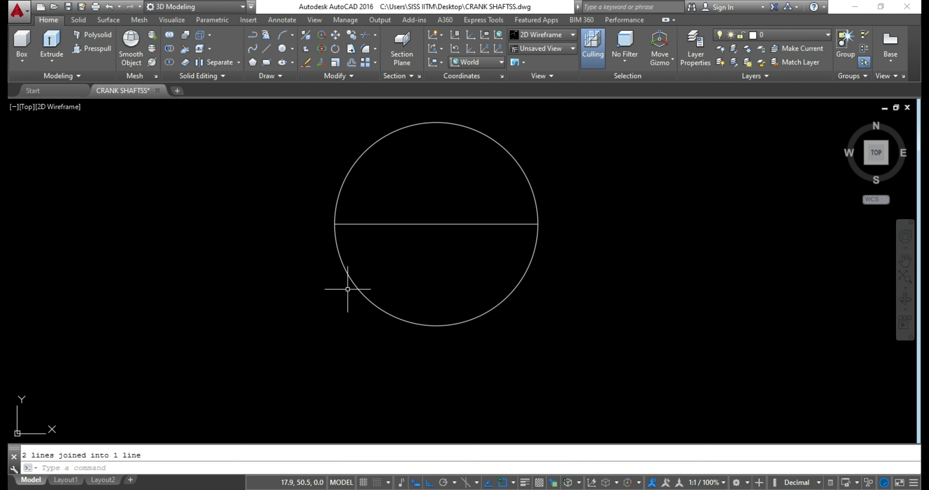
text(Tr)
key(Return)
key(Return)
click(372, 306)
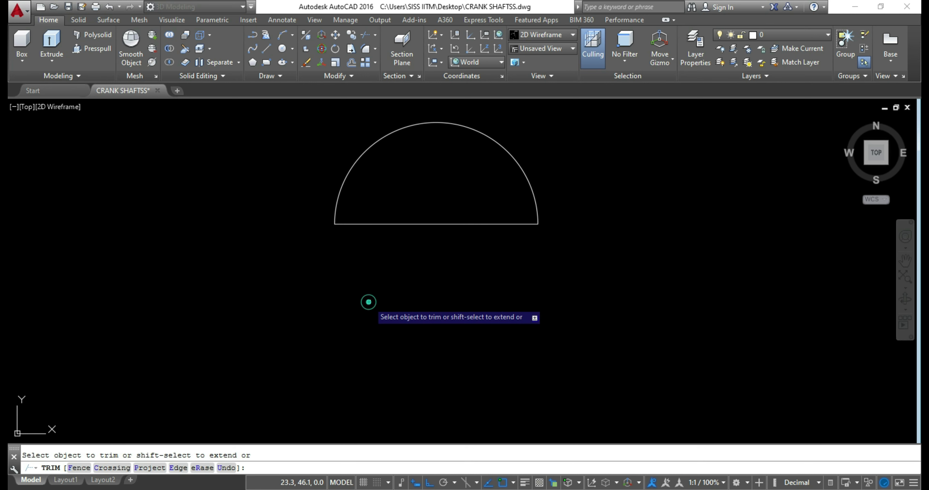
key(Escape)
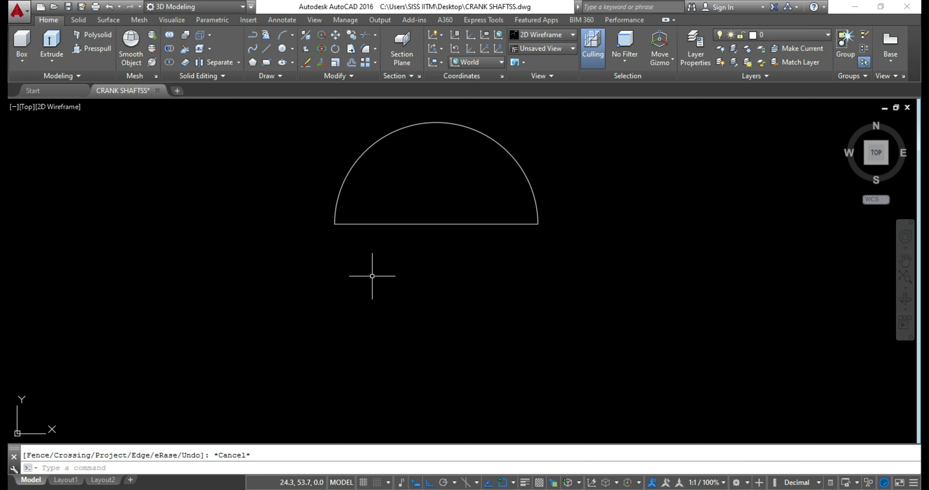
Draw a radius-10 circle below the semicircle's midpoint and save the drawing.
text(c)
key(Return)
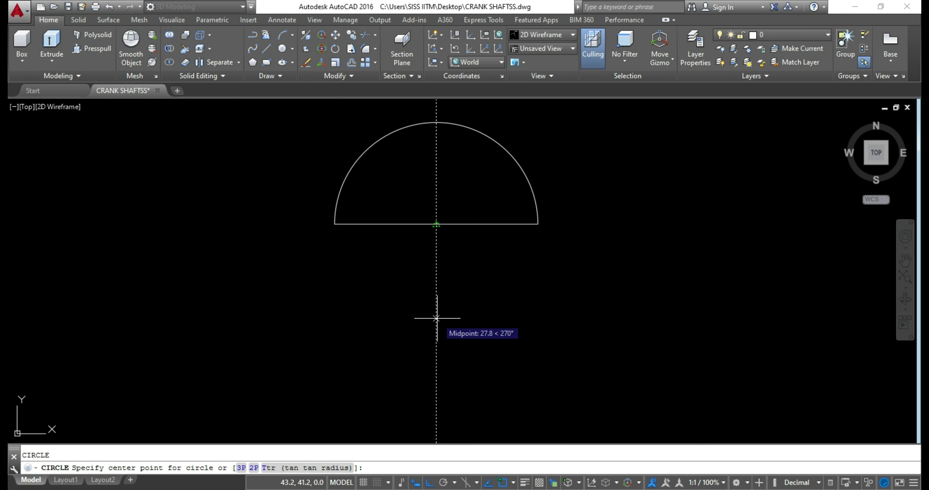
click(436, 318)
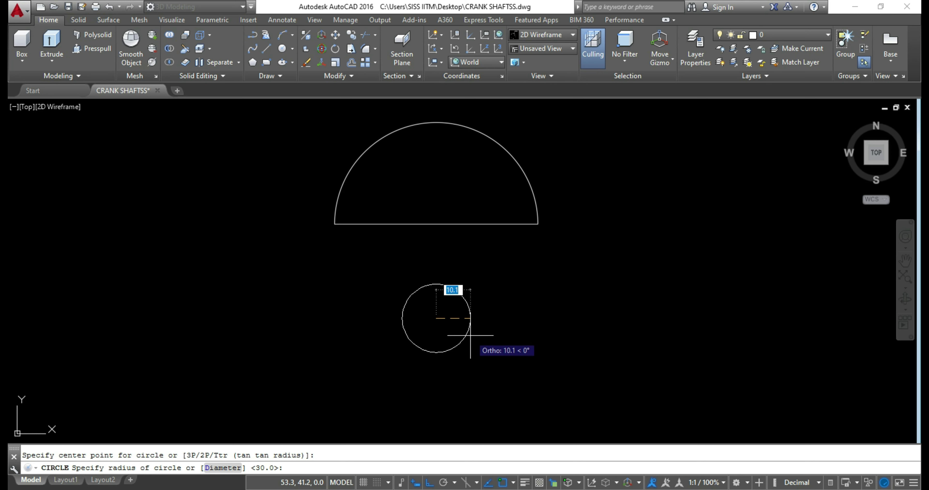
text(10)
key(Return)
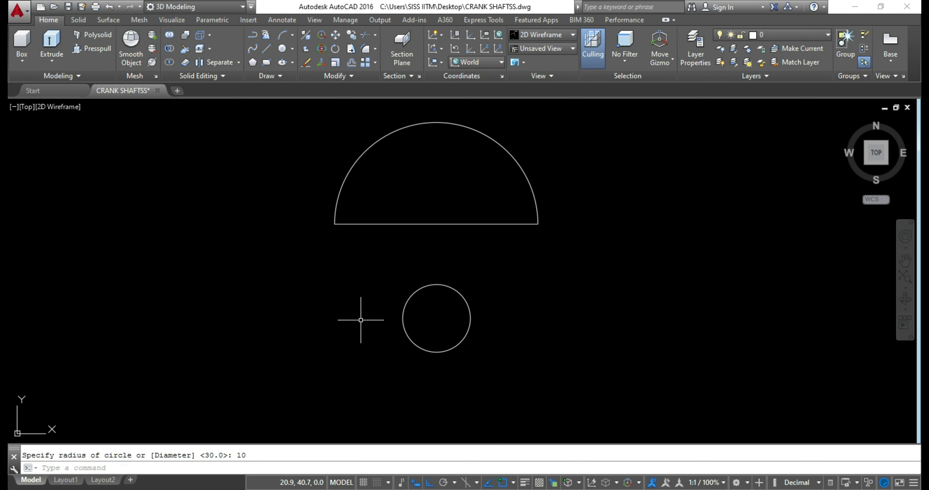
key(ctrl+s)
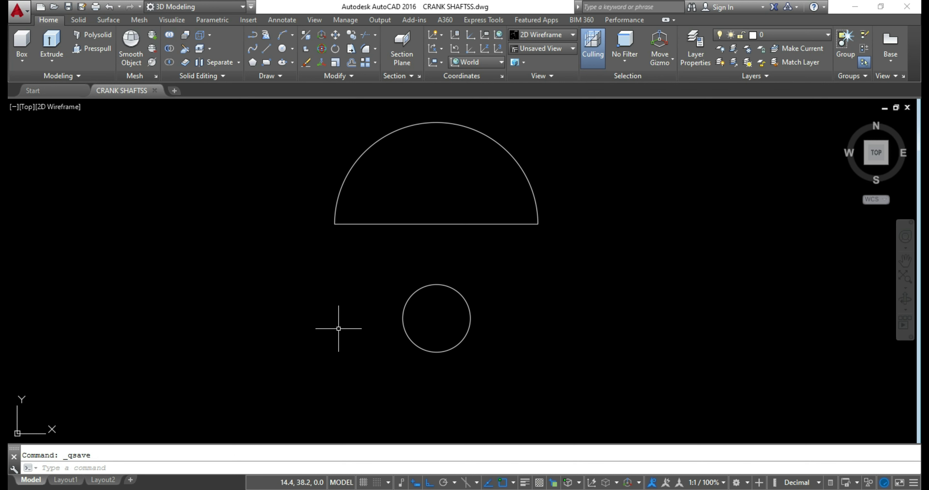
Draw a line tangent to the small circle up to the semicircle's left base.
text(l)
key(Return)
shift+right_click(370, 325)
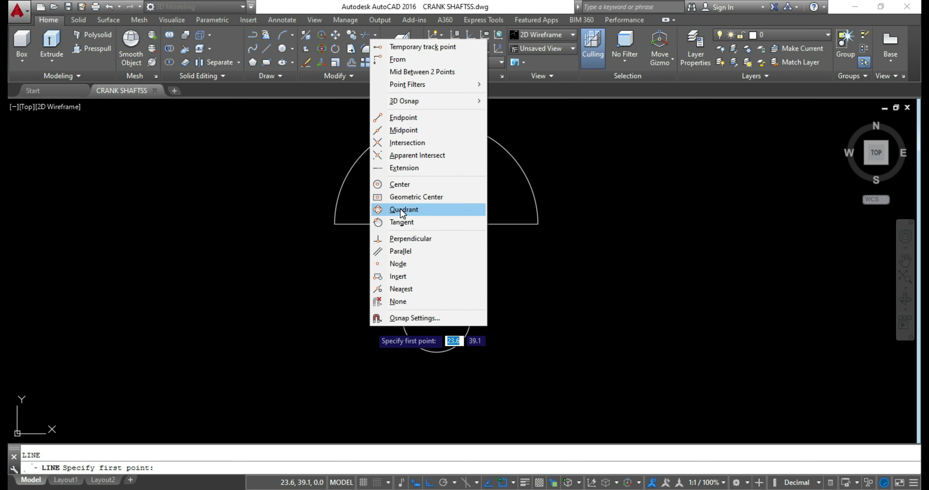
click(402, 222)
click(404, 331)
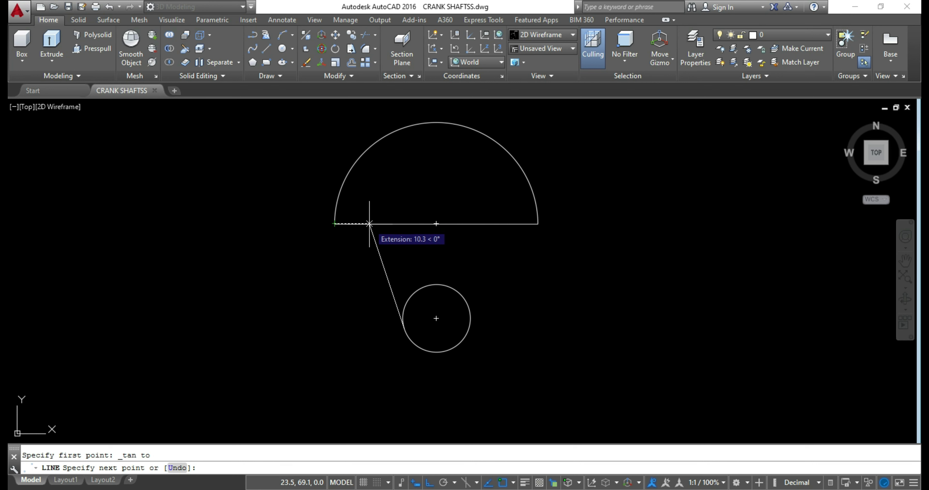
click(368, 224)
key(Escape)
text(MI)
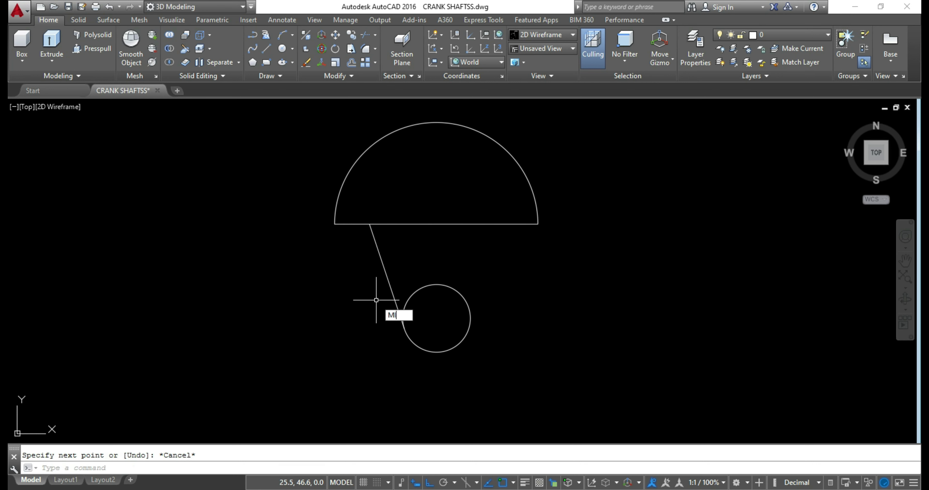
Mirror the tangent line about the vertical axis through the base midpoint, keeping the original.
key(Return)
click(388, 268)
key(Return)
click(436, 224)
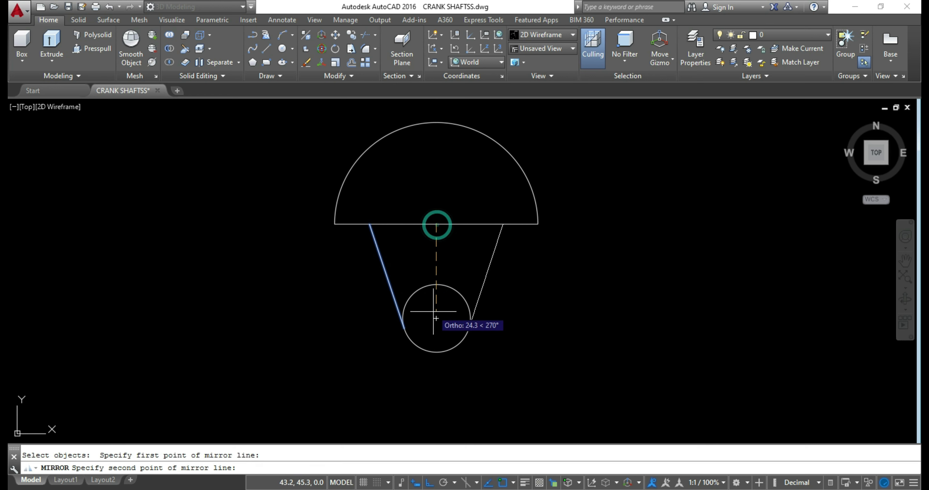
click(435, 319)
click(456, 365)
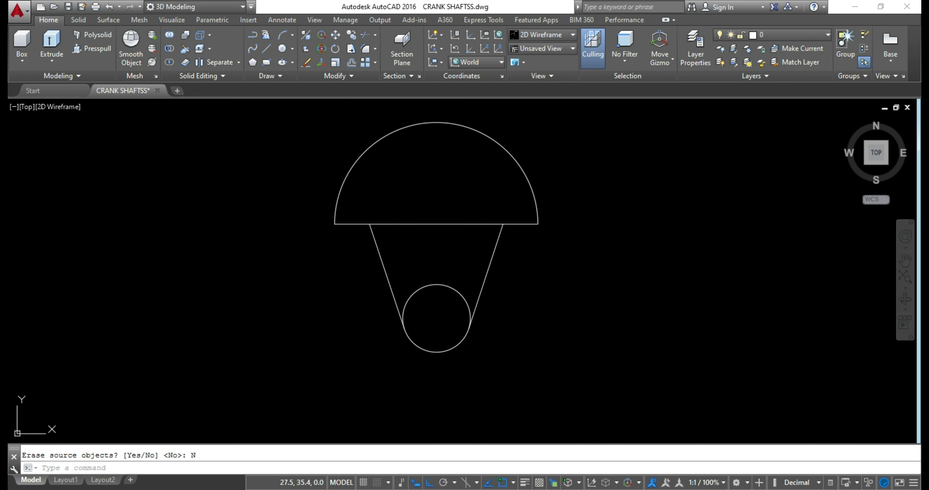
key(Escape)
Start a fillet and choose to set its radius.
text(f)
key(Return)
Fillet the left and right corners between the dome arc and base with radius 5.
text(r)
key(Return)
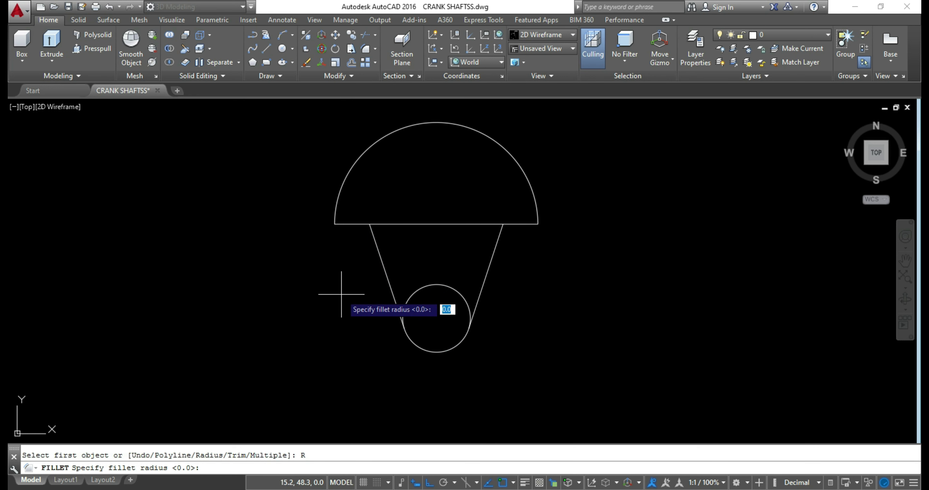
text(5)
key(Return)
click(340, 224)
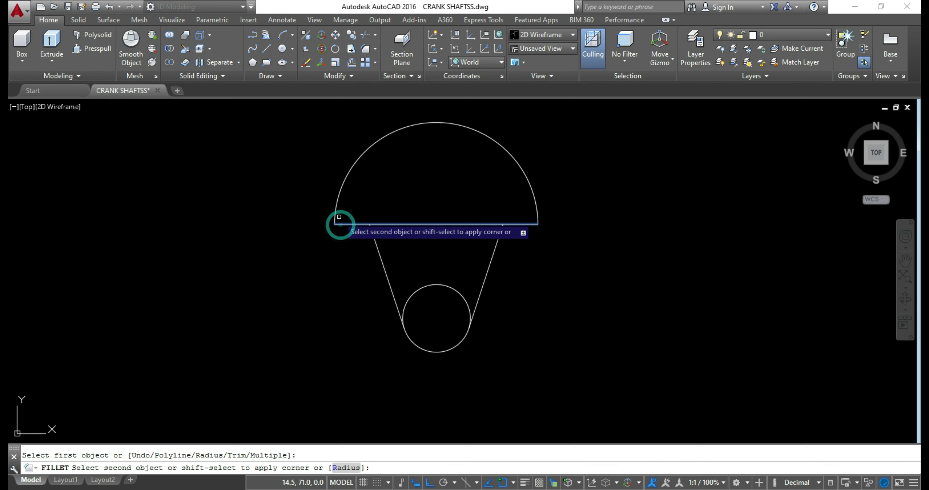
click(339, 216)
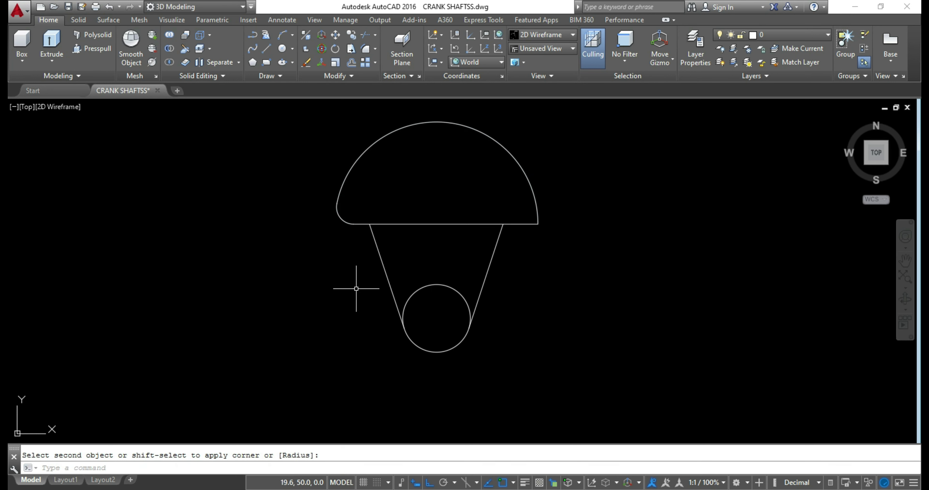
key(Return)
click(528, 224)
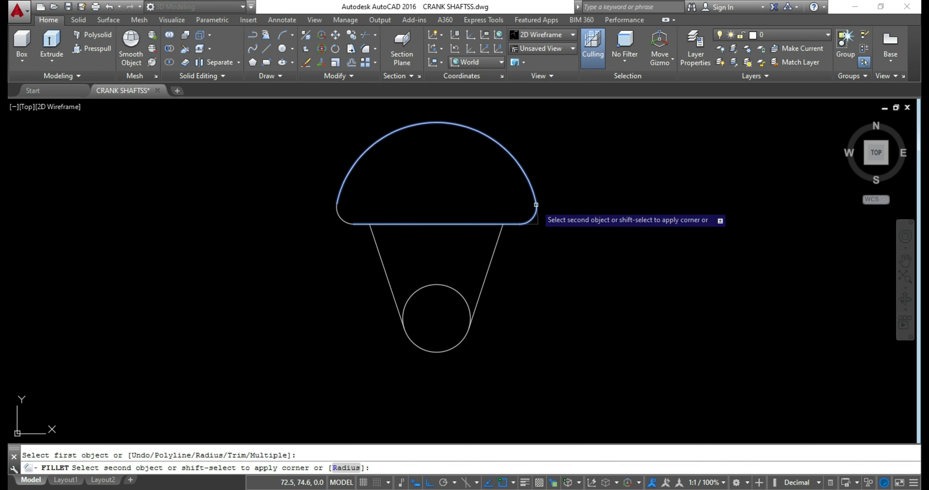
click(535, 205)
Fillet the base and dome arcs into the two slanted tangent lines.
key(Return)
click(508, 224)
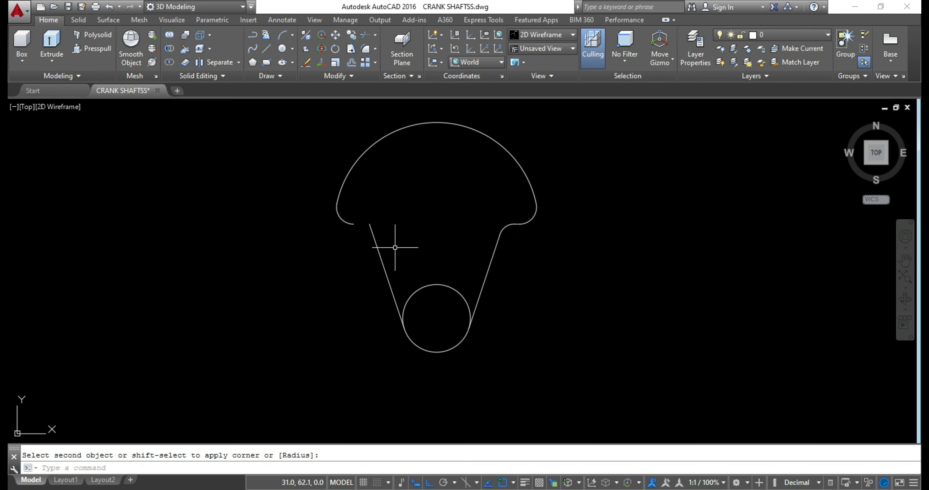
key(Return)
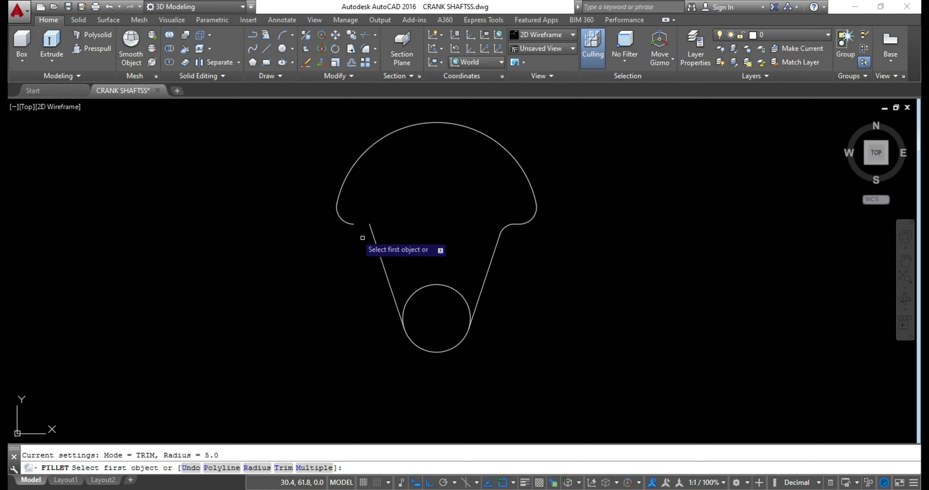
click(347, 223)
click(371, 233)
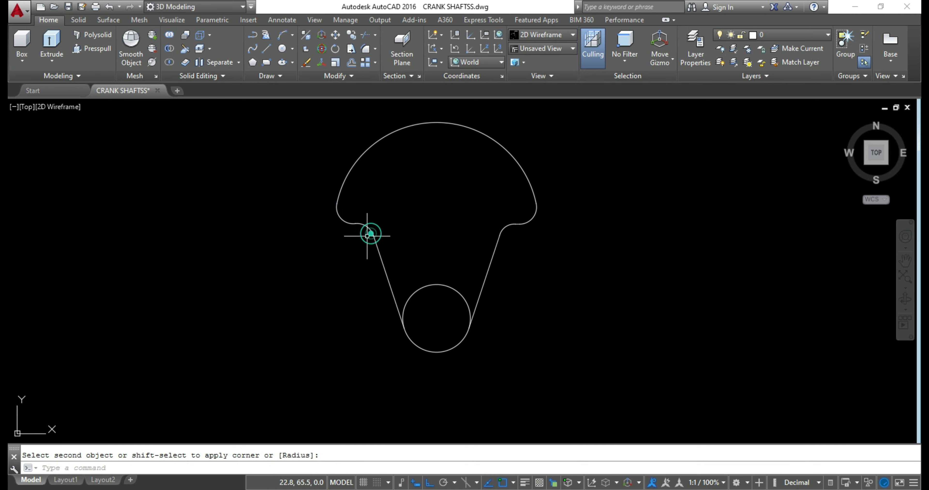
Trim off the small circle's upper arc so the narrow end is one smooth curve.
text(r)
key(Return)
key(Return)
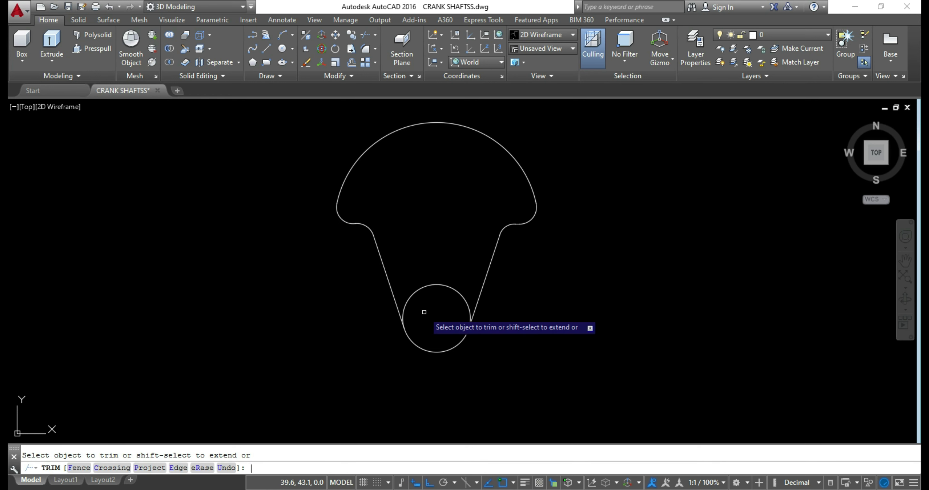
click(404, 317)
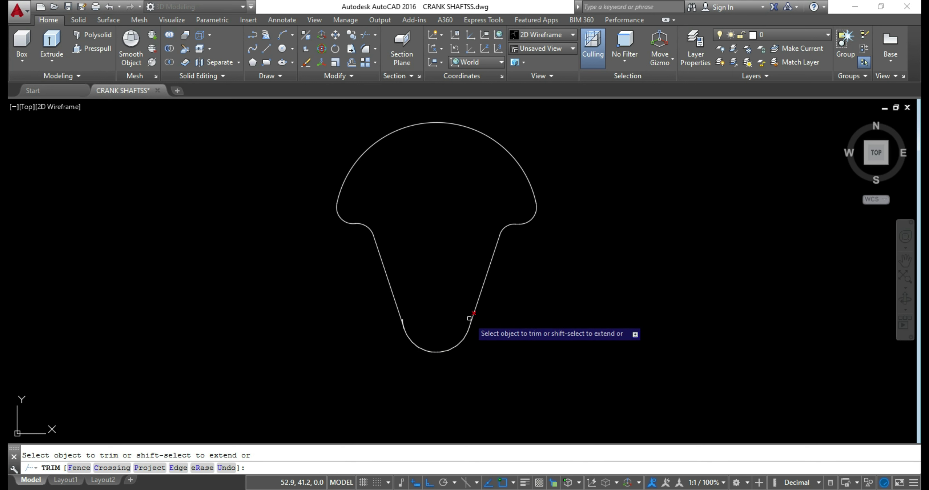
scroll(469, 317, up, 5)
scroll(460, 345, down, 3)
scroll(321, 334, up, 1)
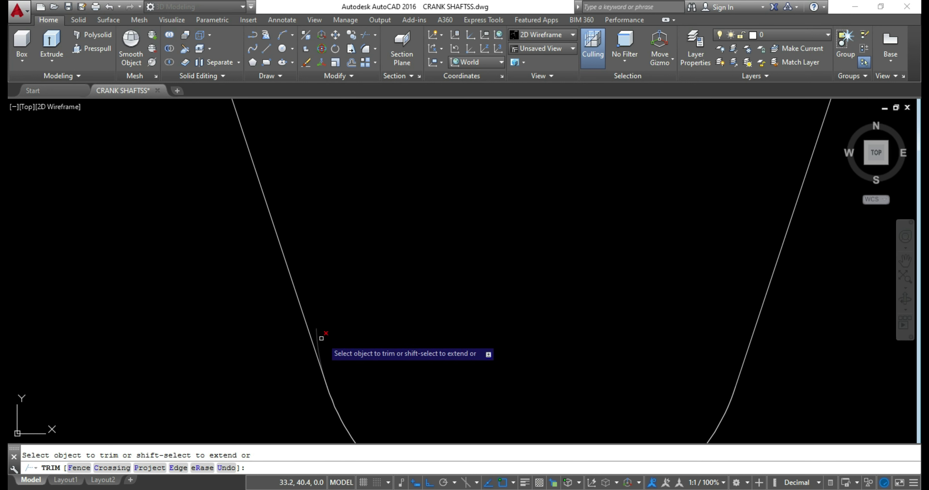
scroll(335, 332, down, 4)
scroll(400, 315, down, 2)
scroll(334, 306, up, 2)
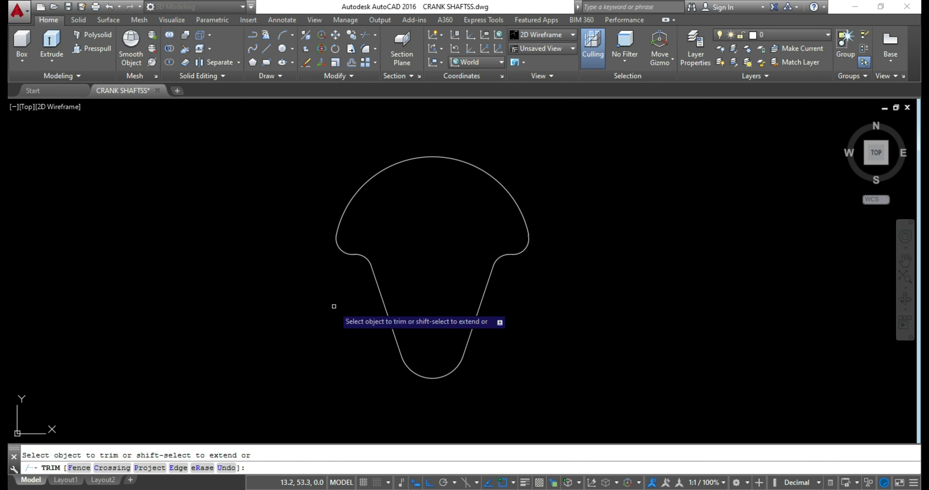
key(Escape)
Save the drawing and start a new circle.
key(ctrl+s)
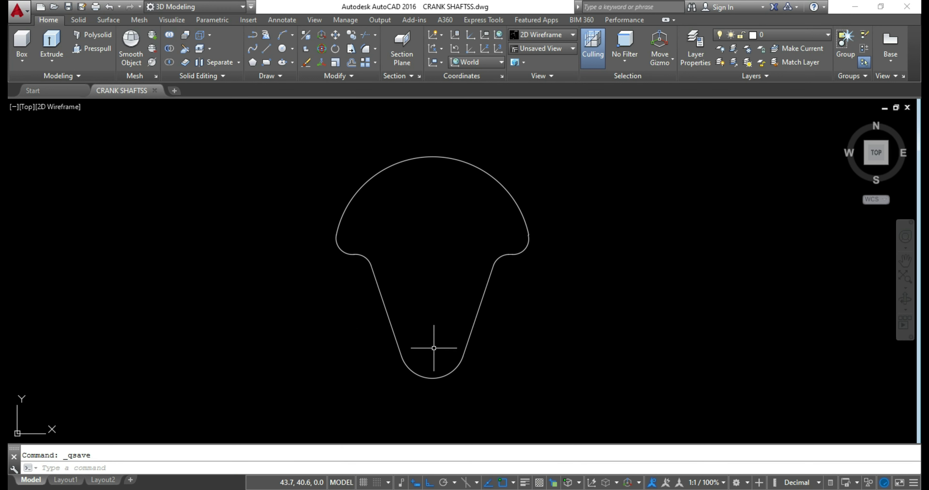
text(c)
key(Return)
Draw a radius-7 circle centred on the bottom arc's centre.
click(432, 345)
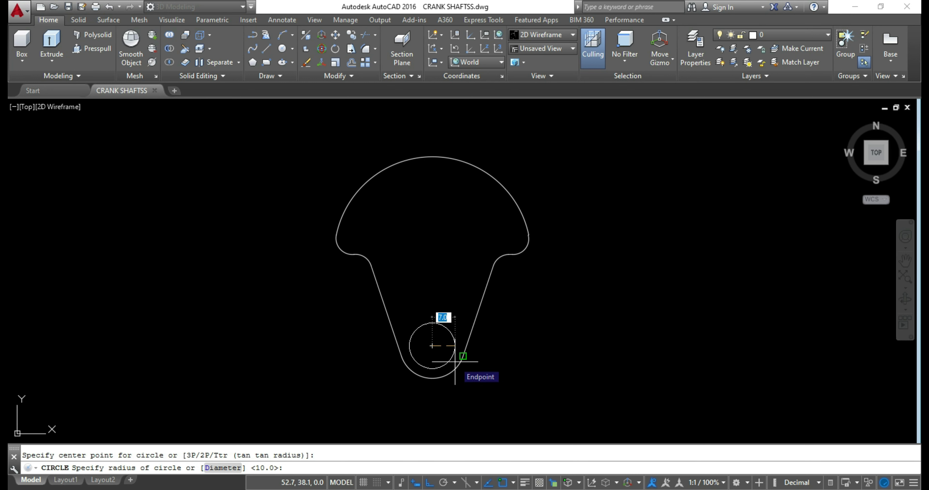
text(7)
key(Return)
key(Escape)
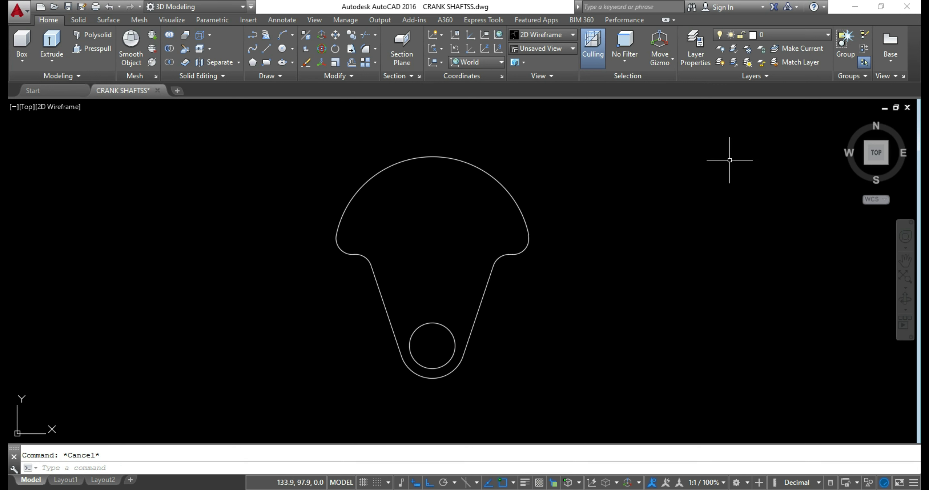
text(c)
Abandon a second circle in the upper web and switch to the home view.
key(Return)
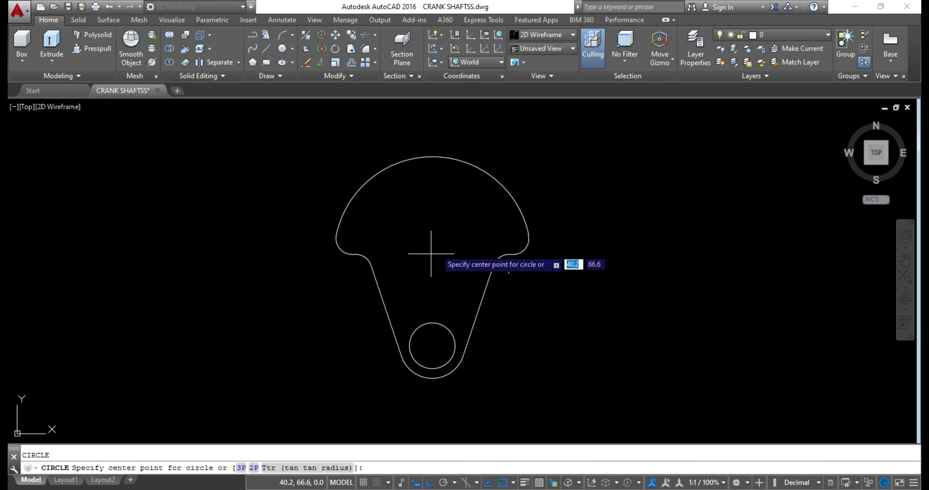
click(432, 236)
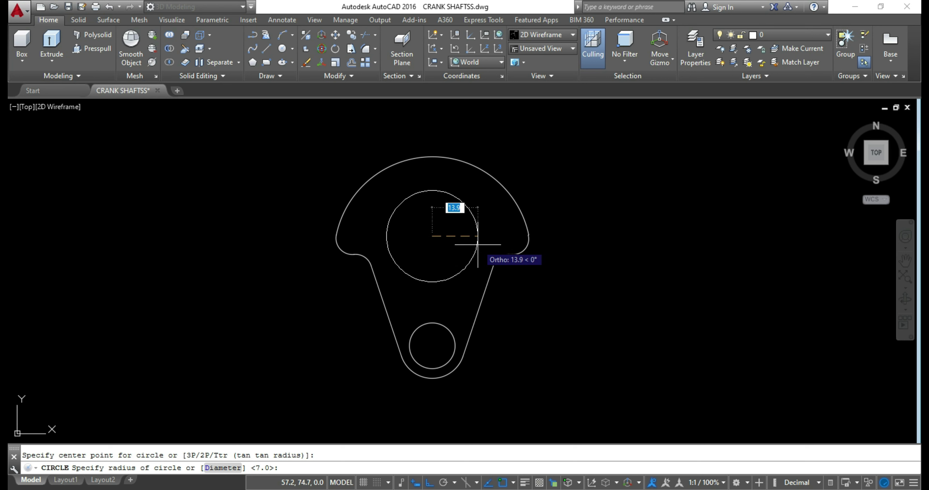
key(Escape)
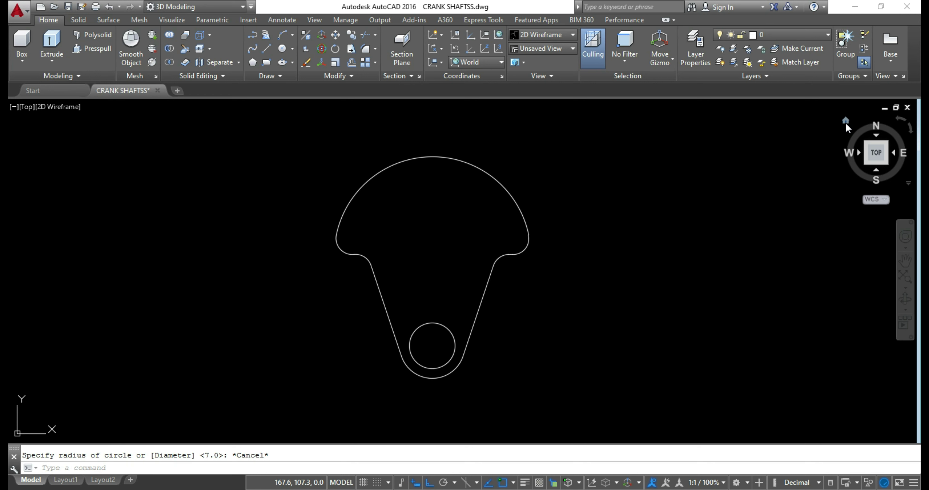
click(845, 122)
Switch to SE Isometric view and delete the inner hole circle.
click(535, 50)
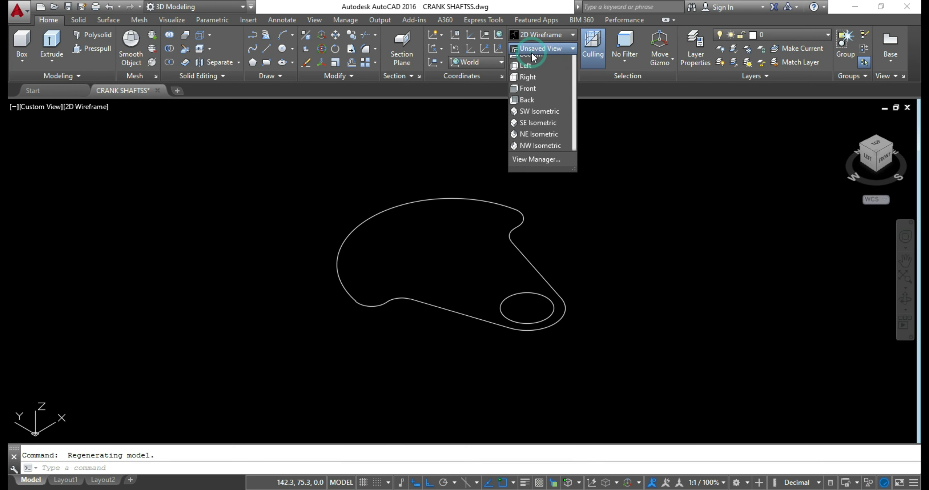
click(537, 123)
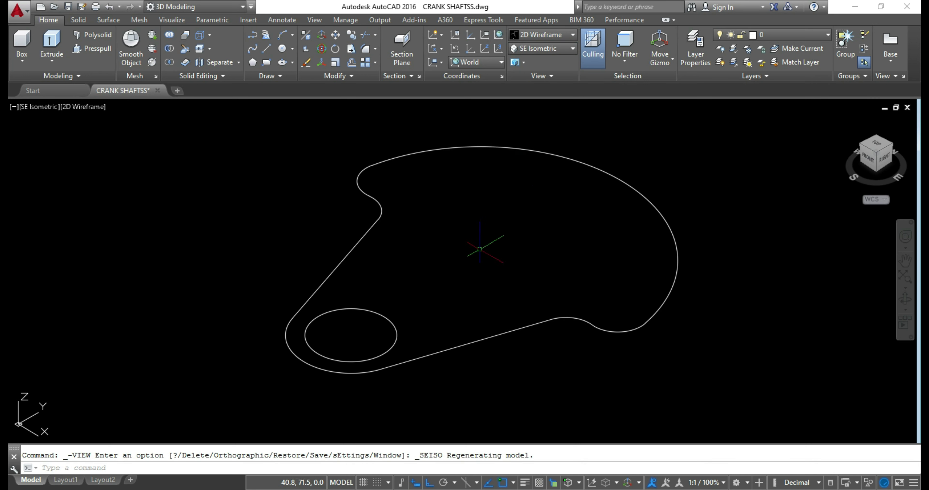
middle_drag(432, 306, 414, 327)
key(Escape)
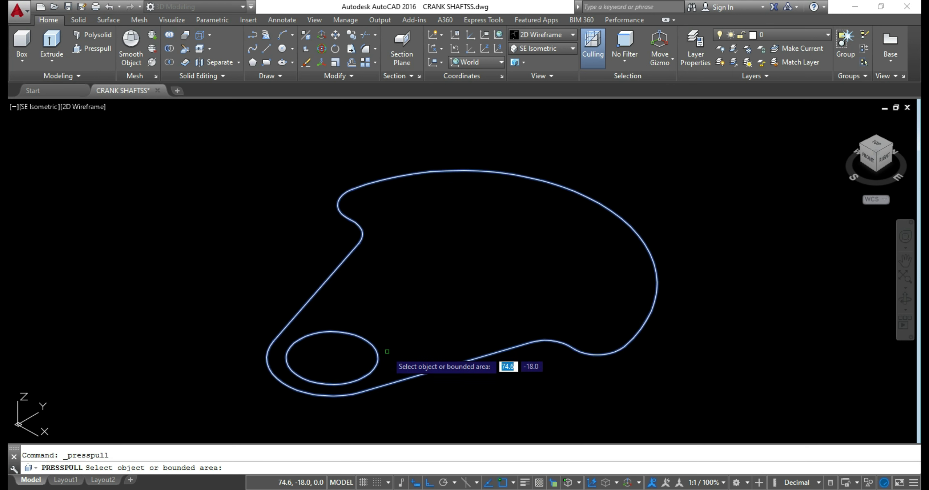
key(Return)
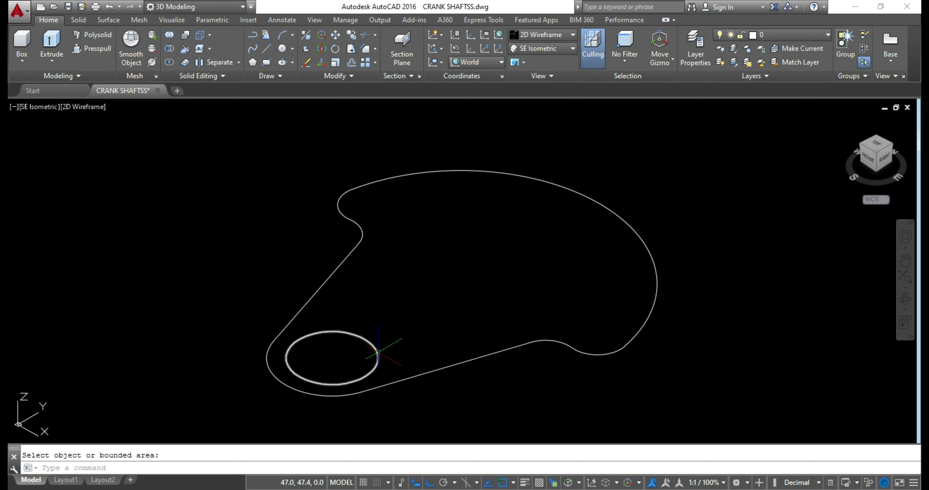
click(378, 352)
key(Delete)
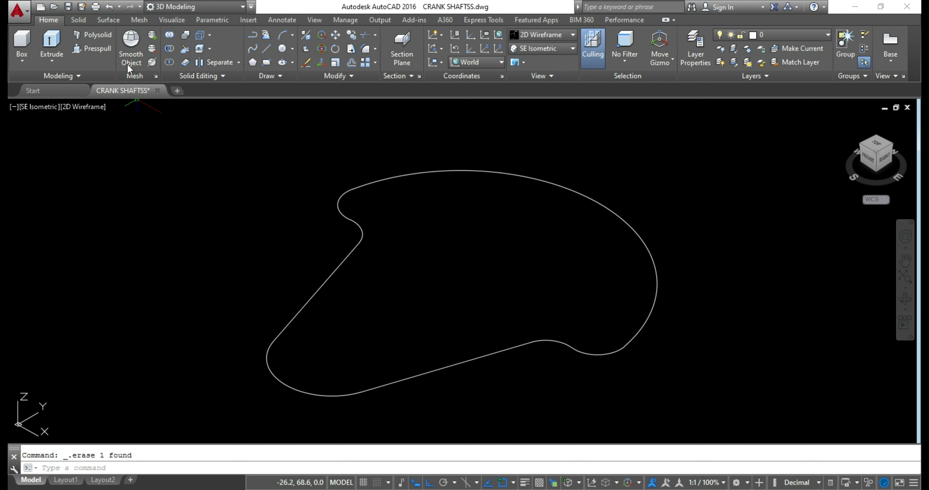
Presspull the web profile upward into a solid crank web slab.
click(91, 49)
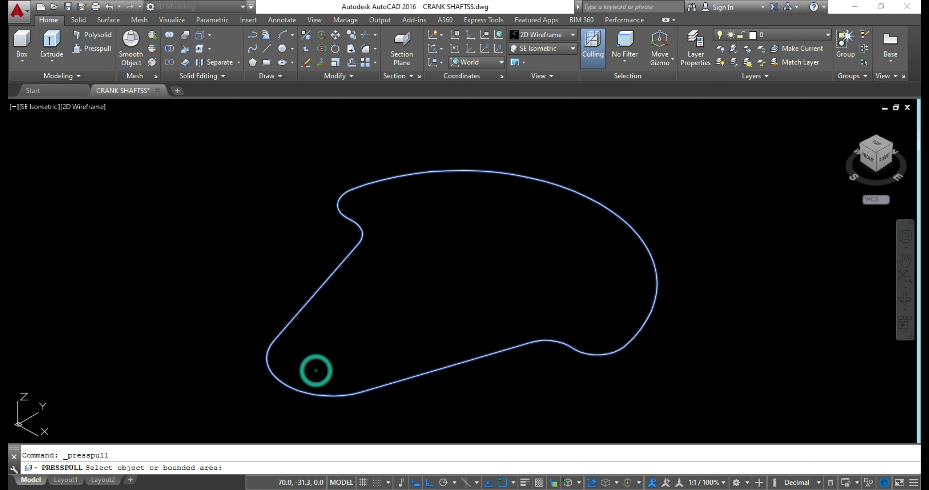
click(316, 370)
scroll(485, 270, down, 2)
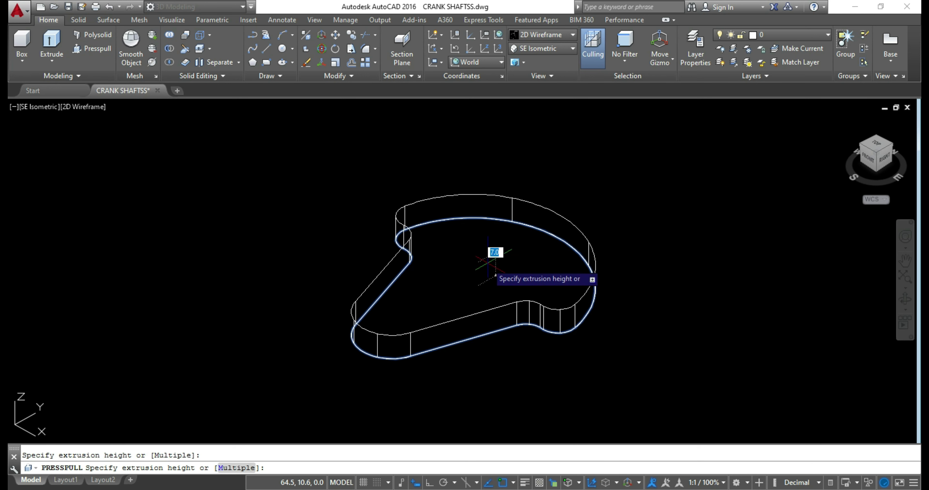
scroll(488, 263, up, 2)
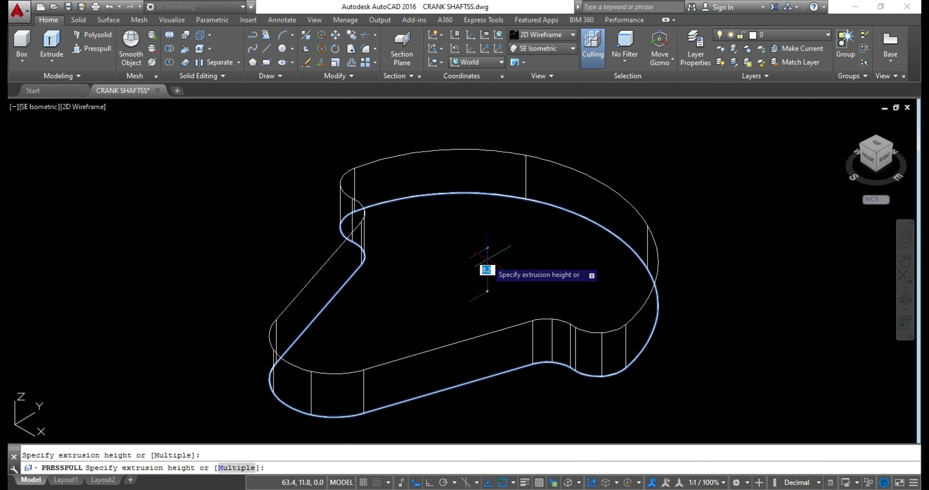
click(486, 258)
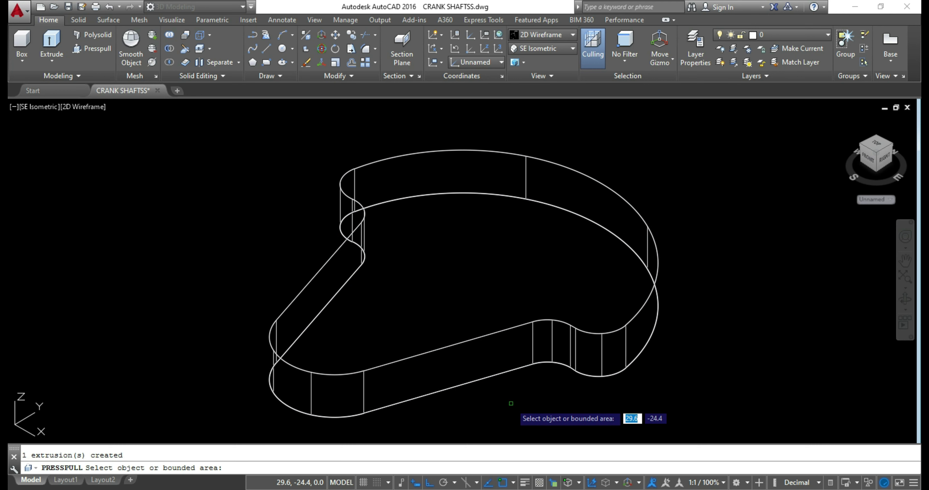
key(Return)
Draw a radius-8 circle at the web's narrow end on the top face, then delete it.
text(c)
key(Return)
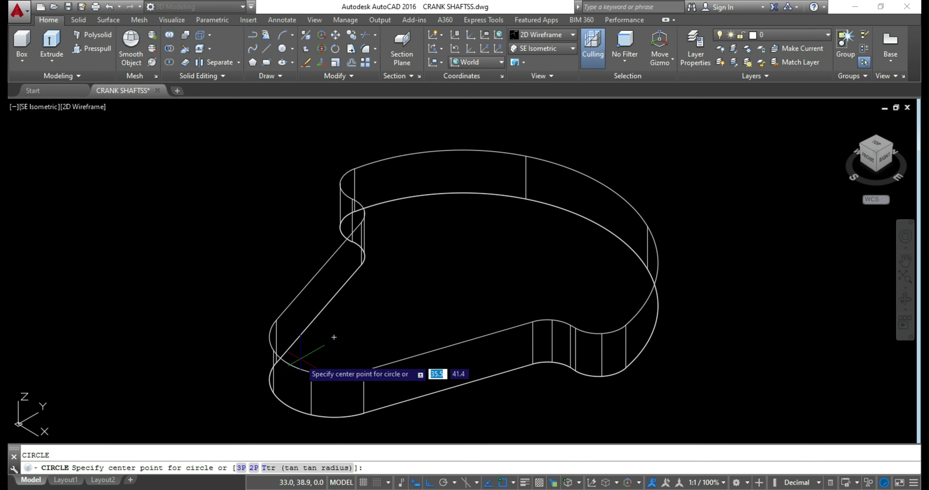
click(333, 336)
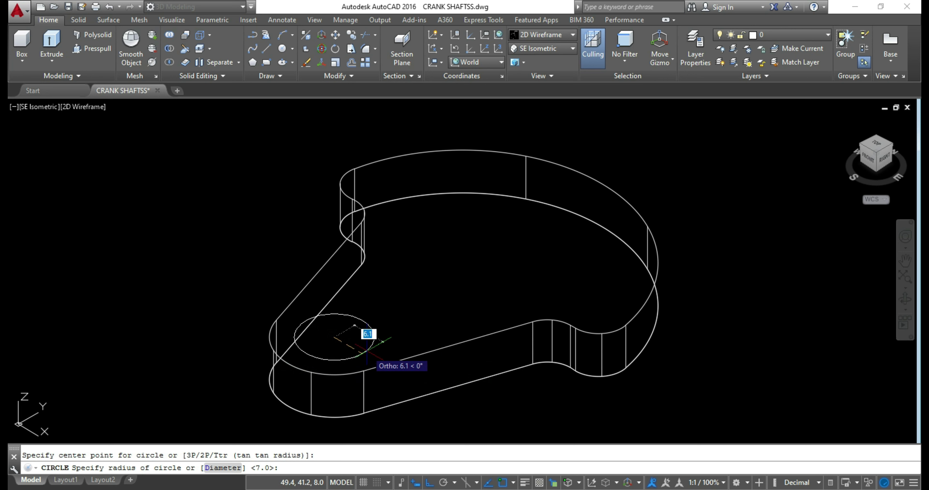
text(8)
key(Return)
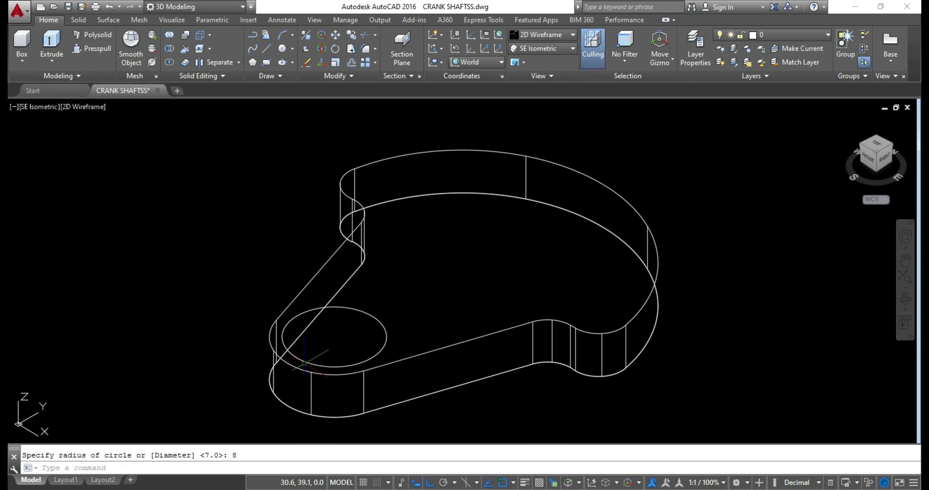
click(366, 360)
key(Delete)
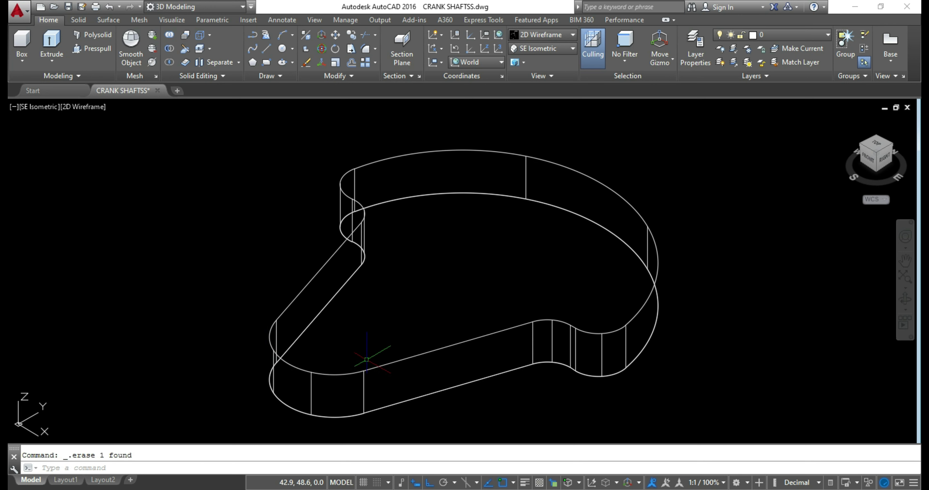
Redraw the circle at the same narrow-end centre with radius 7.
text(c)
key(Return)
click(333, 337)
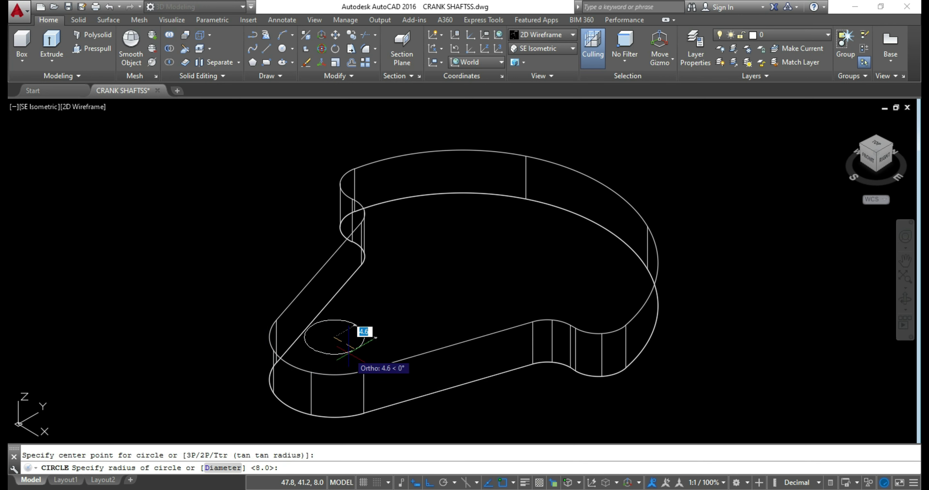
text(7)
key(Return)
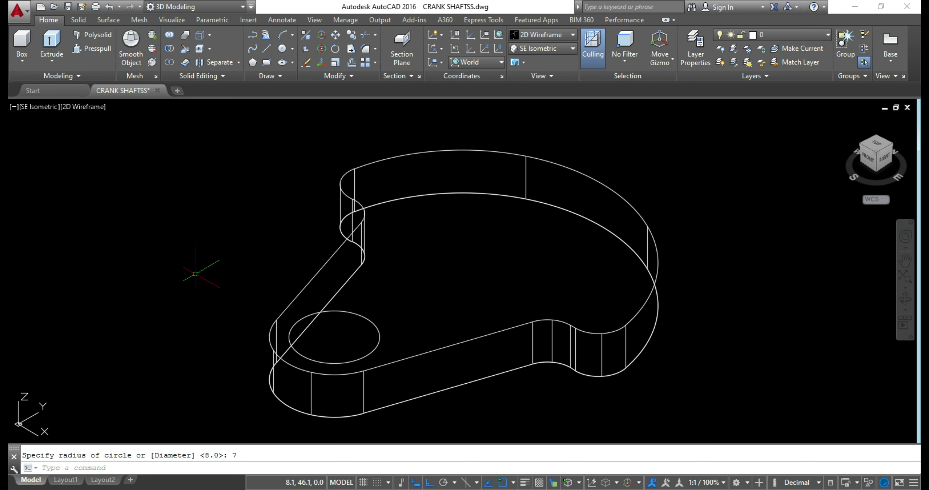
Presspull the radius-7 circle up 2 units into a raised boss.
text(c)
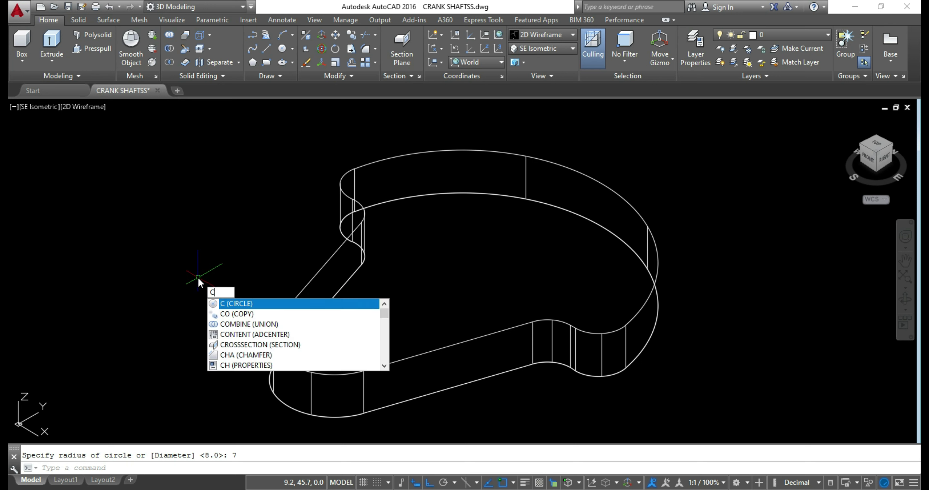
key(Escape)
click(92, 48)
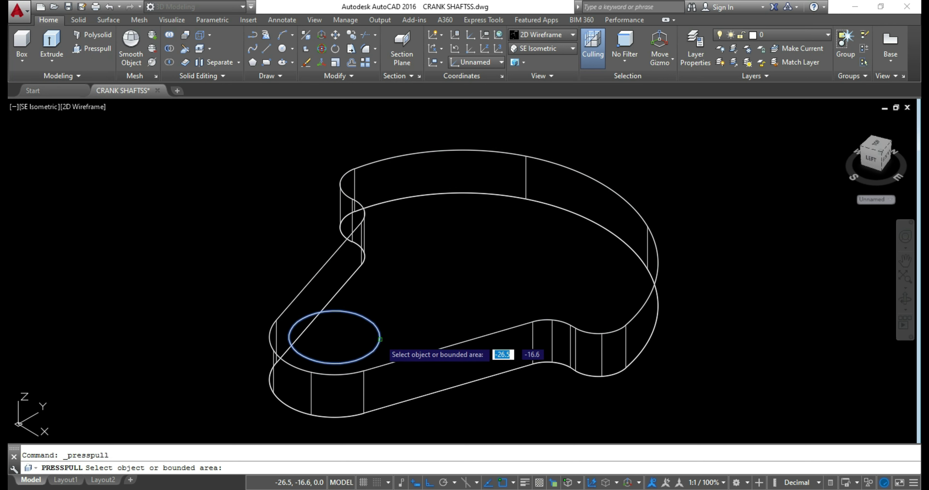
click(379, 340)
text(2)
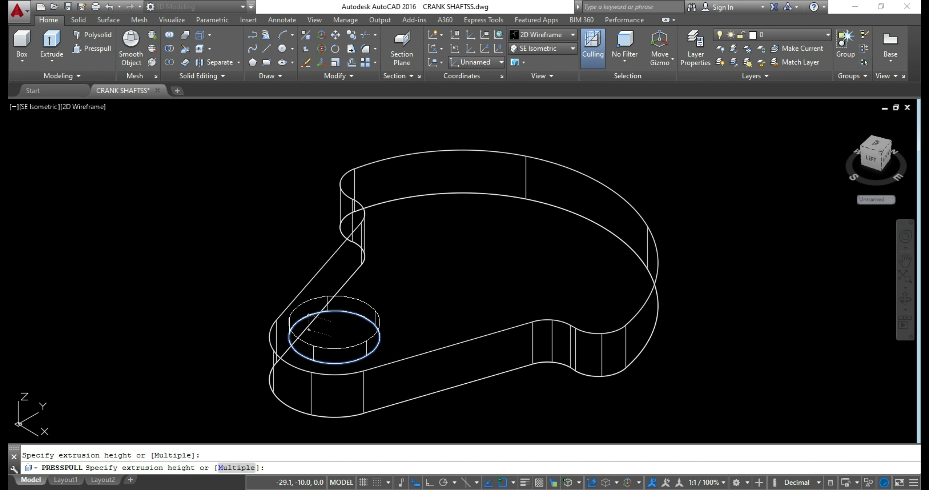
key(Return)
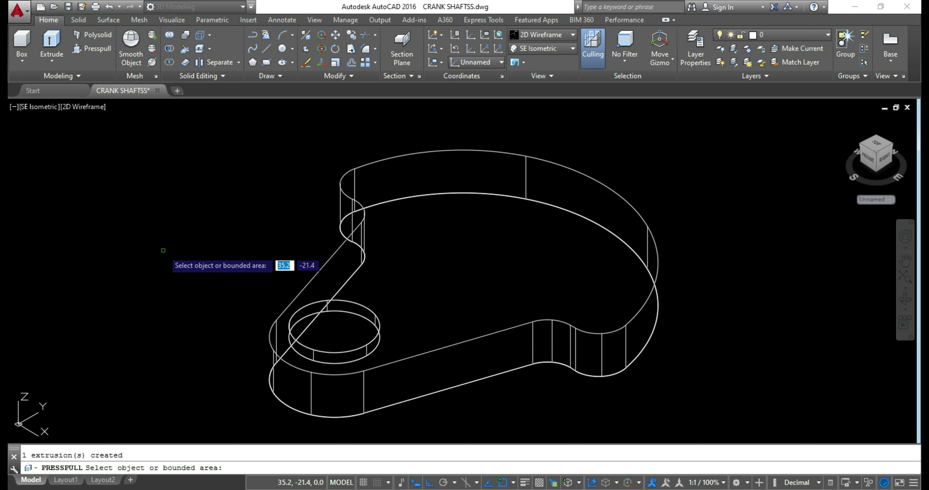
key(Escape)
Draw a radius-6 circle centred on the boss top.
text(c)
key(Return)
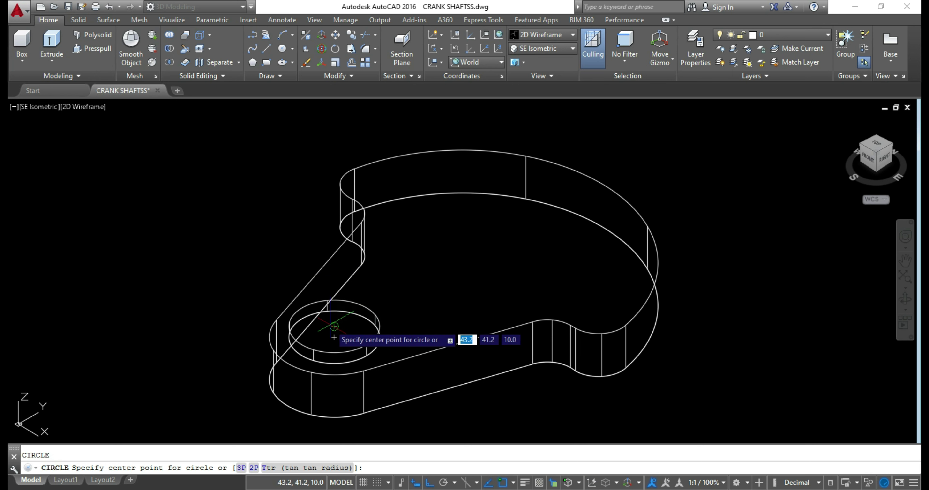
click(333, 326)
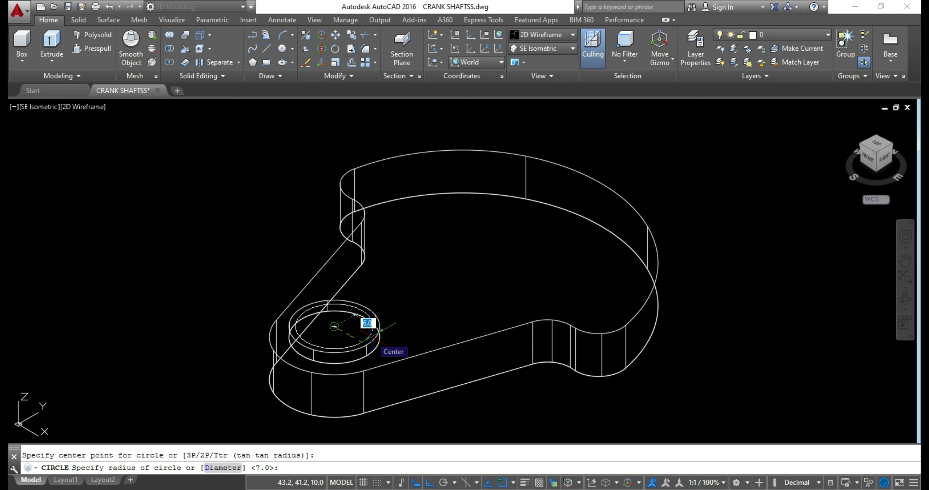
text(6)
key(Return)
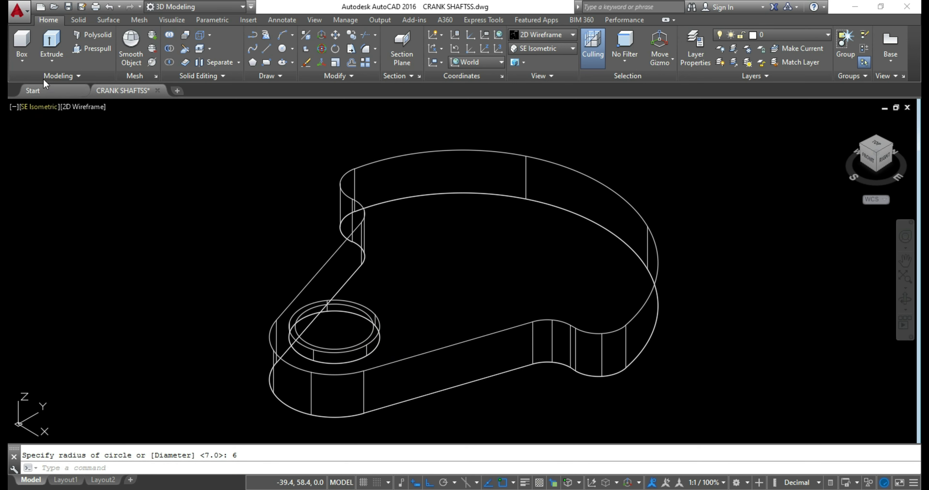
Presspull the radius-6 circle up into a tall crankpin cylinder on the boss.
click(95, 48)
click(334, 326)
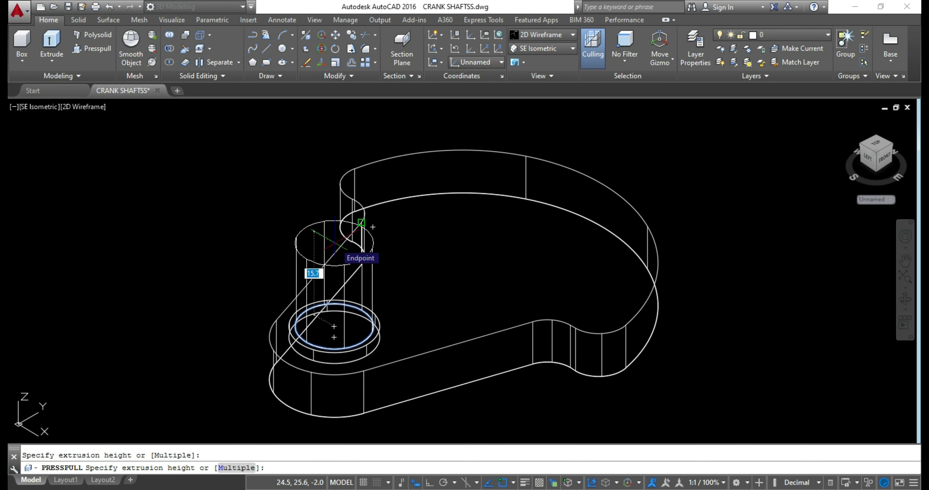
shift+middle_drag(754, 311, 680, 174)
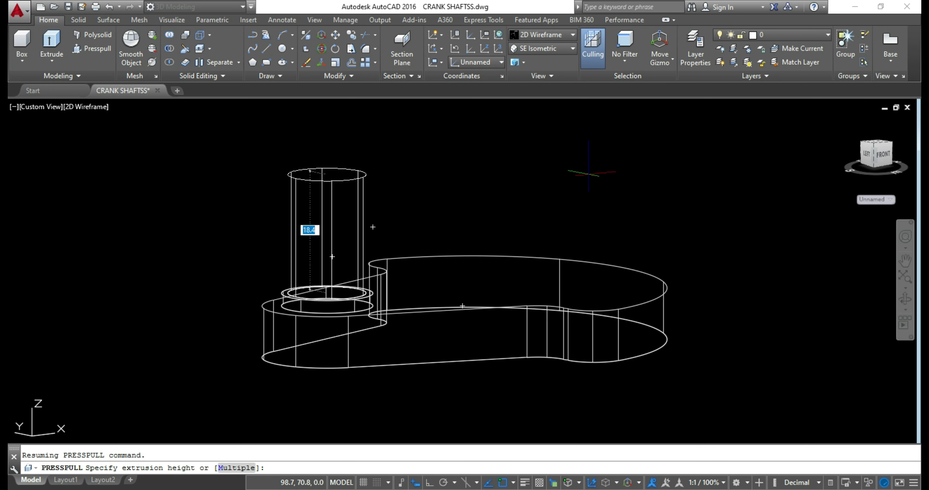
click(588, 174)
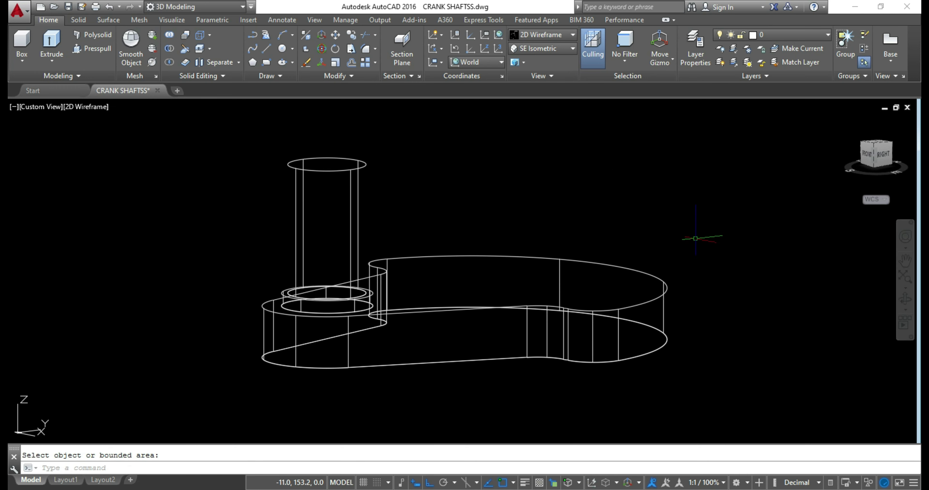
shift+middle_drag(695, 238, 710, 267)
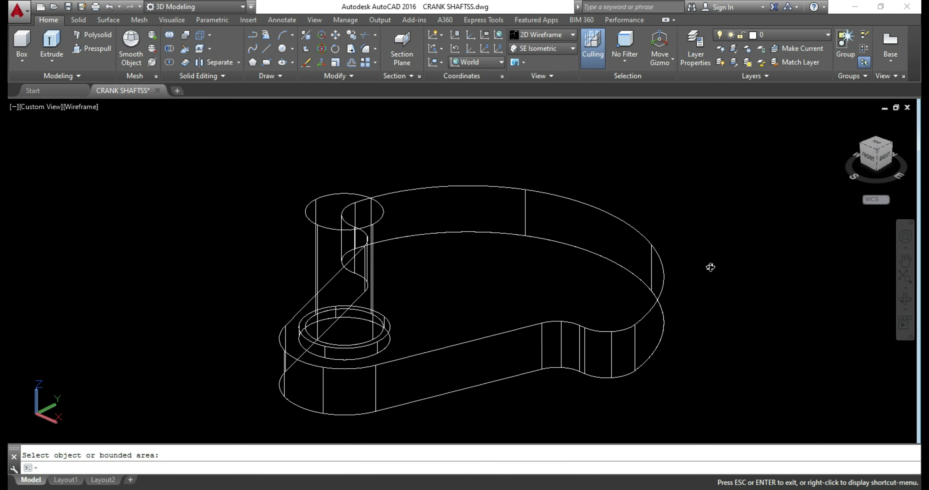
key(Escape)
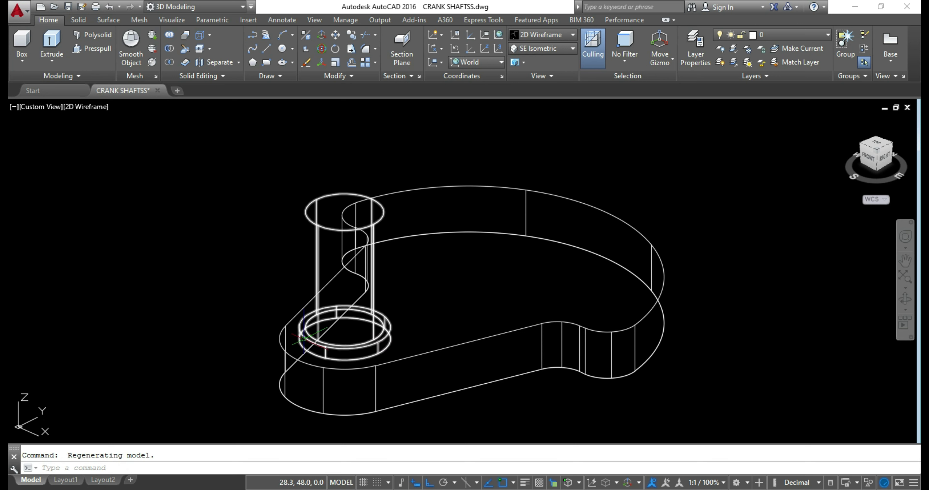
Draw a radius-7 circle centred on the top of the crankpin.
text(circle)
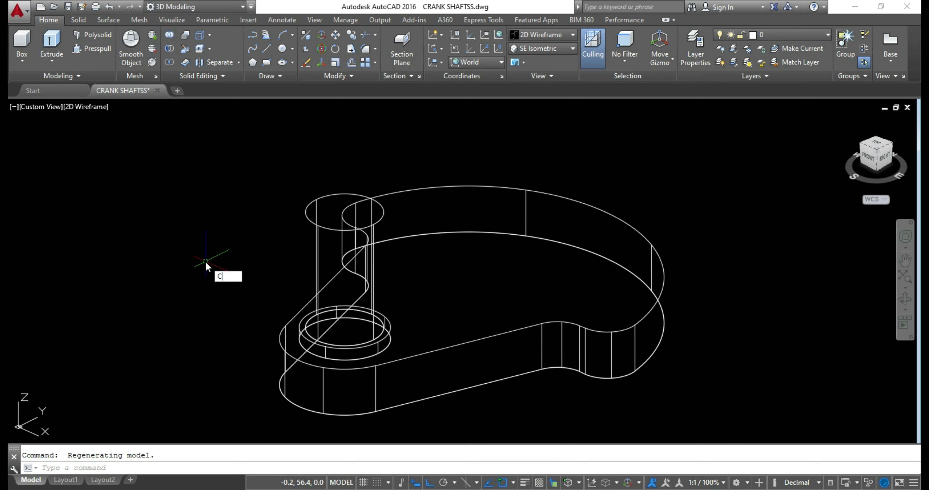
key(Return)
click(345, 213)
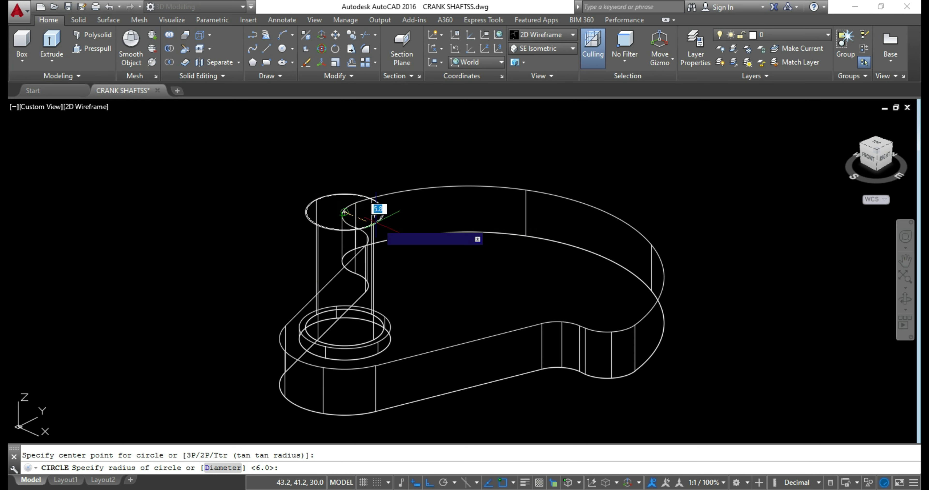
text(7)
key(Return)
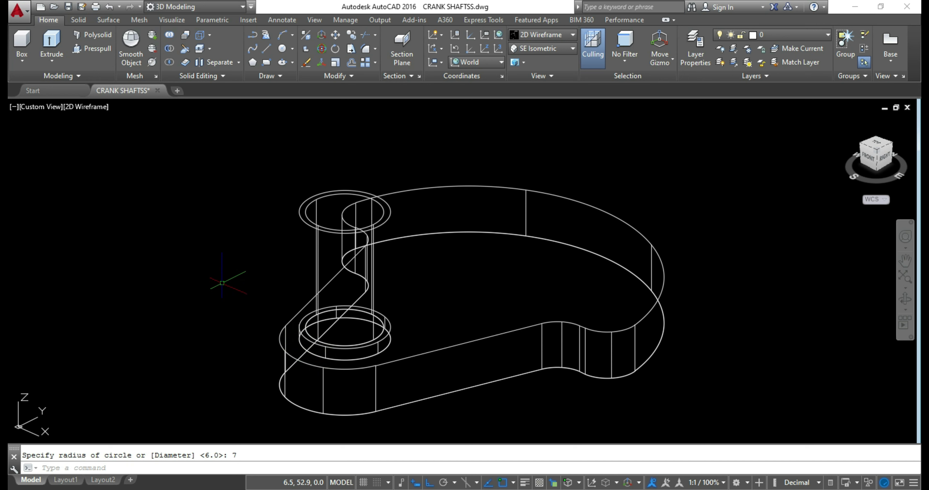
Delete the overlapping outer circle at the pin top and cancel a started copy.
click(299, 212)
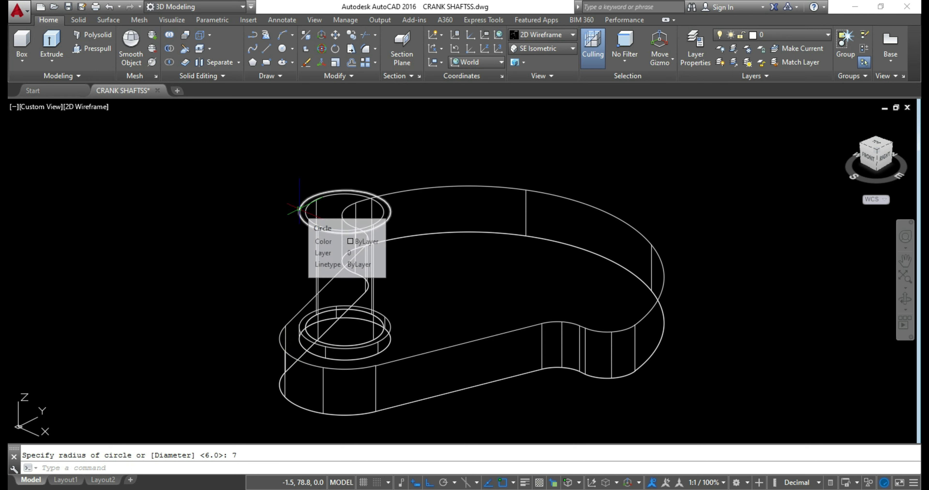
click(324, 232)
key(Delete)
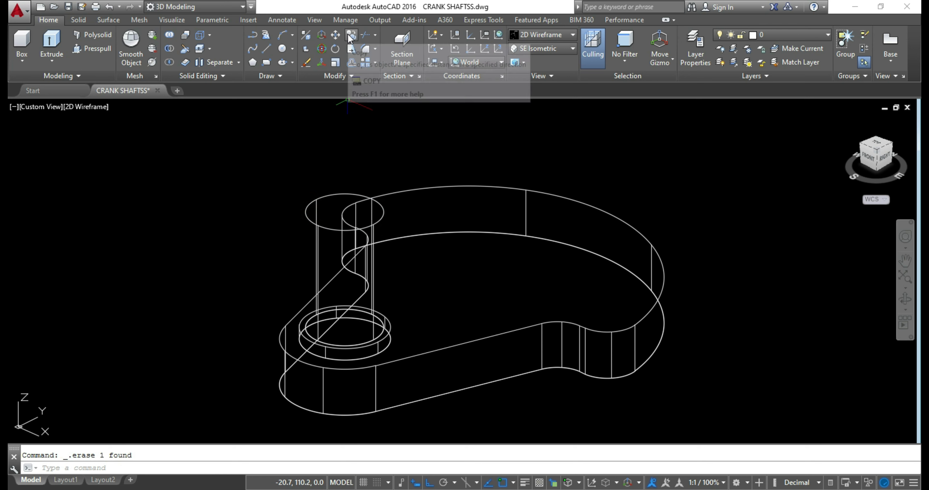
click(350, 34)
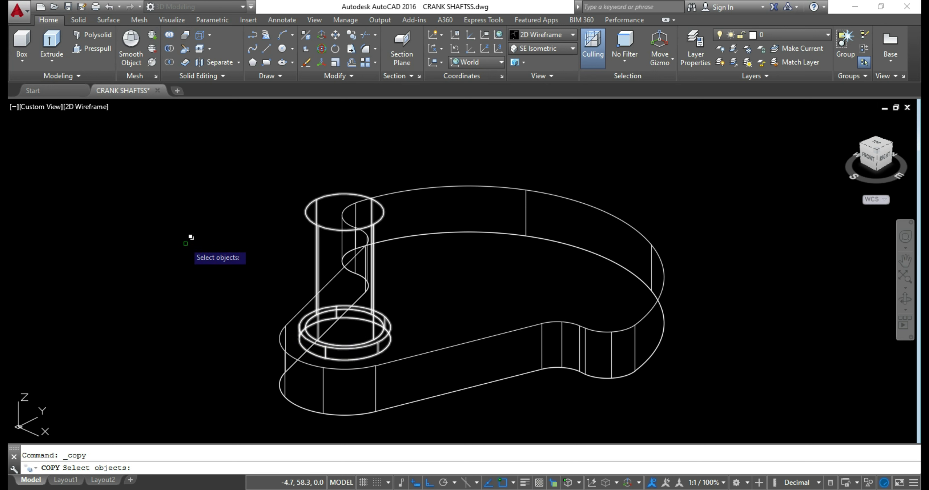
key(Escape)
Redraw a radius-7 circle concentric with the pin's top end.
text(circle)
key(Return)
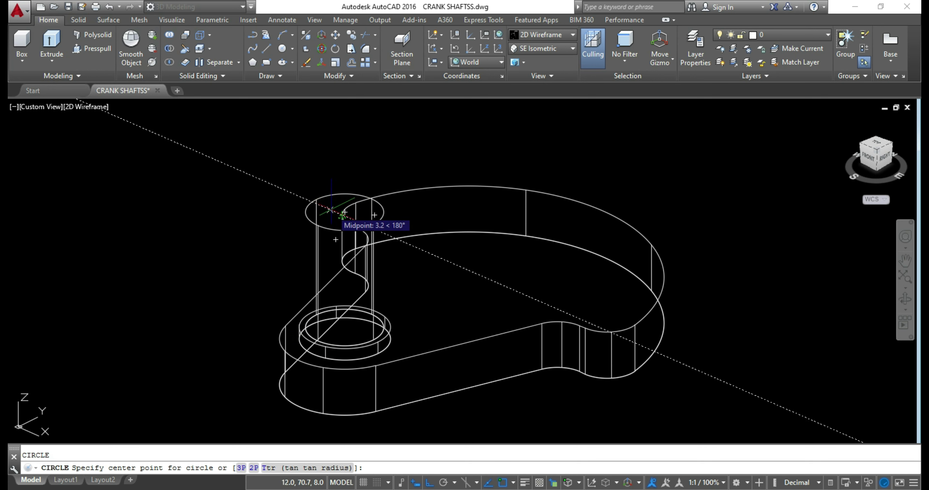
click(344, 211)
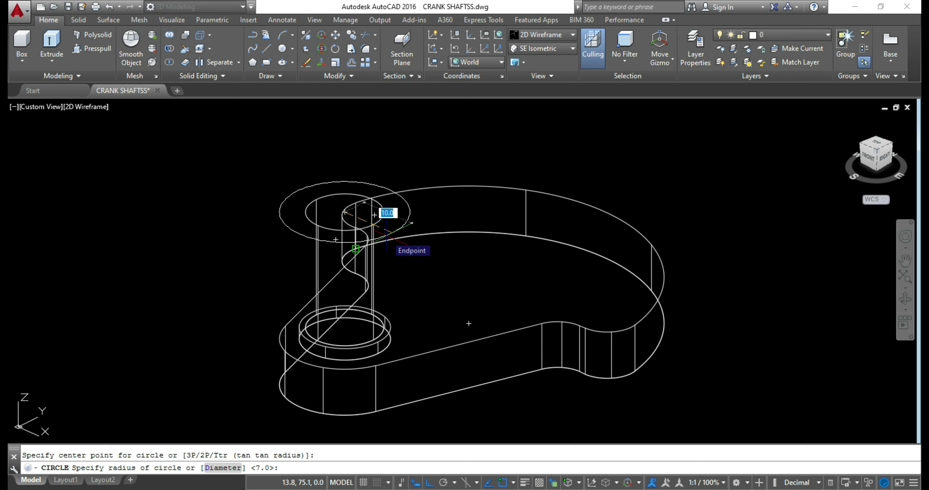
text(7)
key(Return)
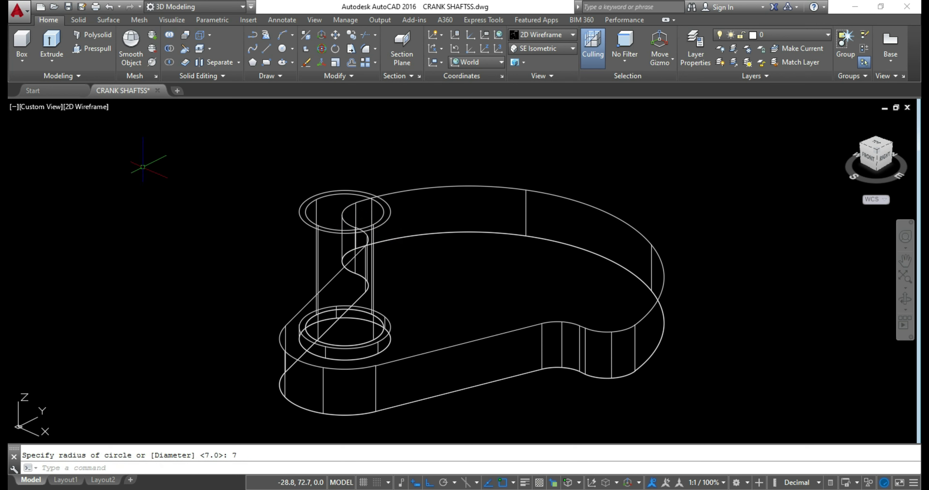
Press-pull the ring around the crankpin top up 2 units into a collar.
click(91, 50)
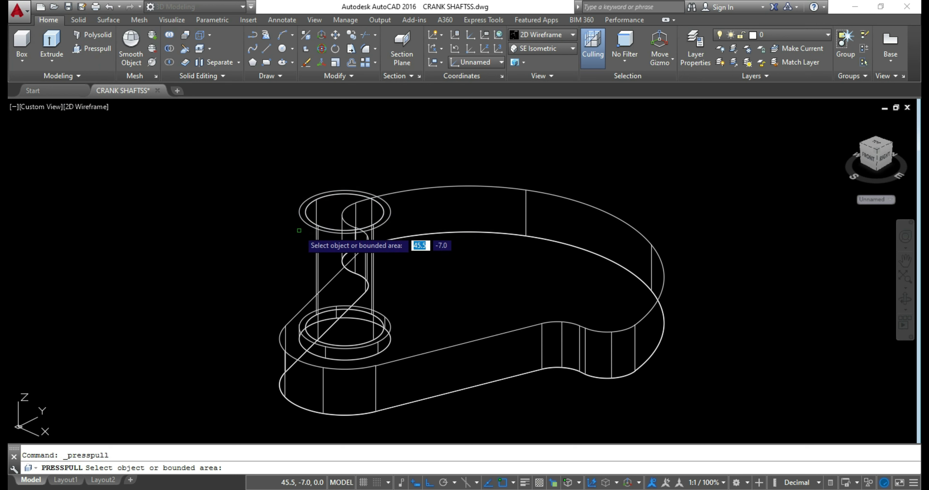
click(301, 213)
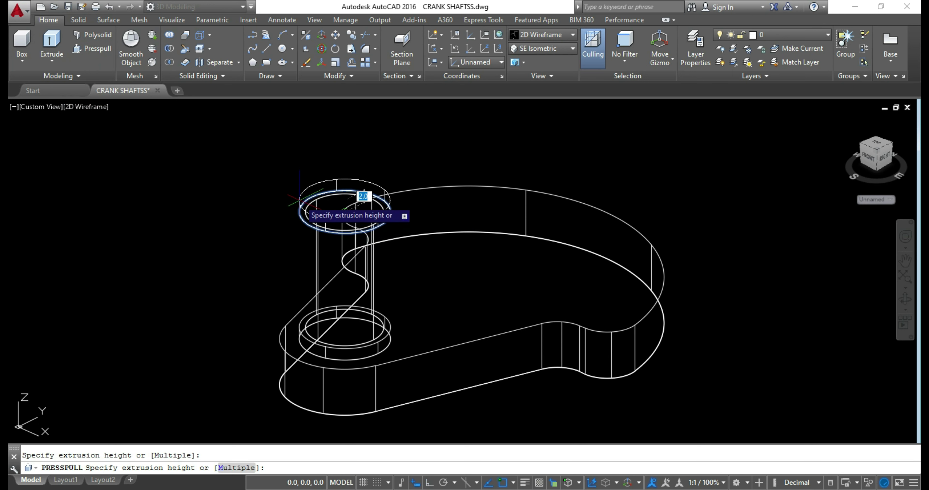
text(2)
key(Return)
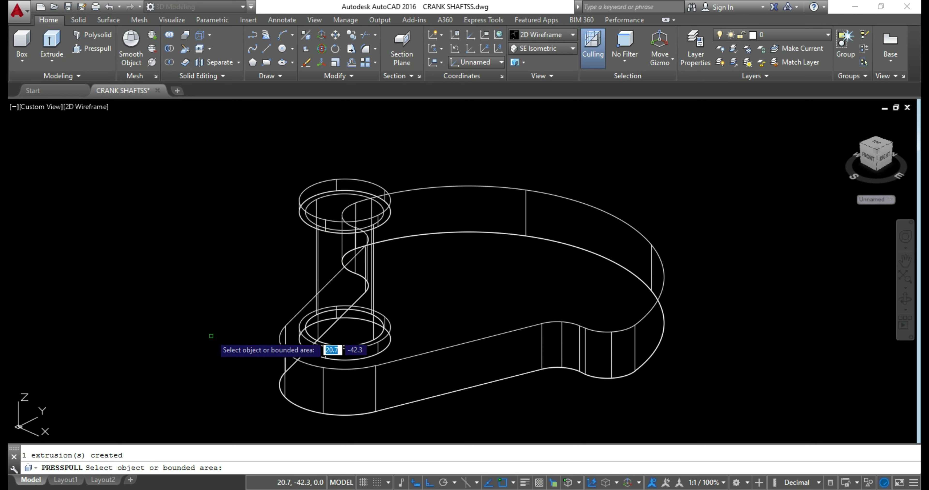
mouse_move(836, 340)
shift+middle_down()
mouse_move(799, 301)
mouse_move(819, 316)
mouse_move(823, 349)
shift+middle_up()
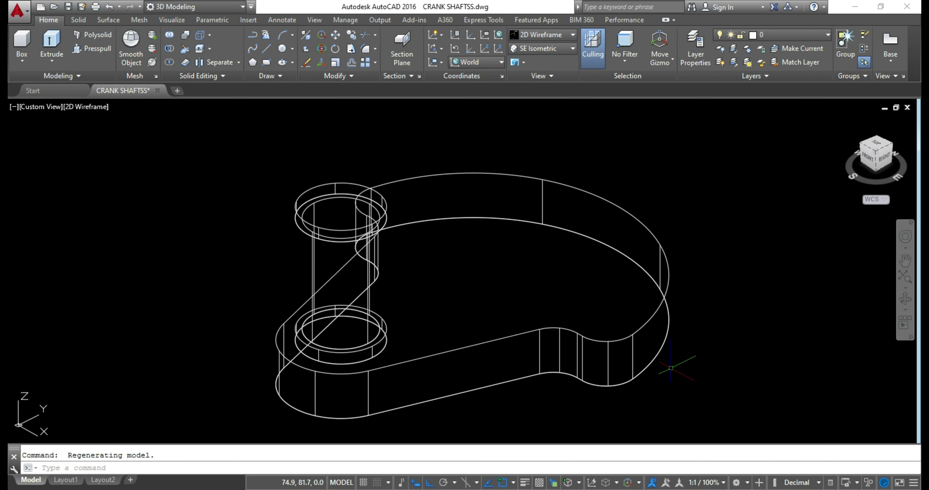
Copy the crank web from the lower pin centre to the pin's top centre.
click(351, 44)
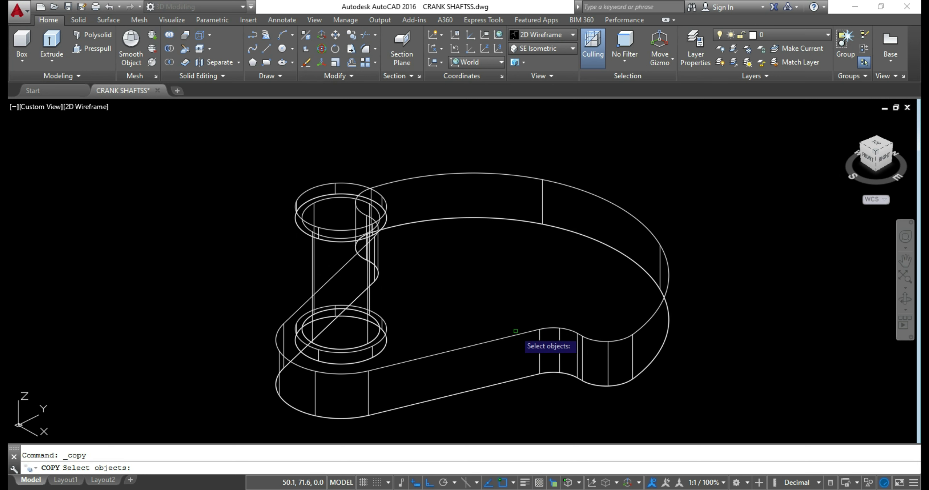
click(513, 336)
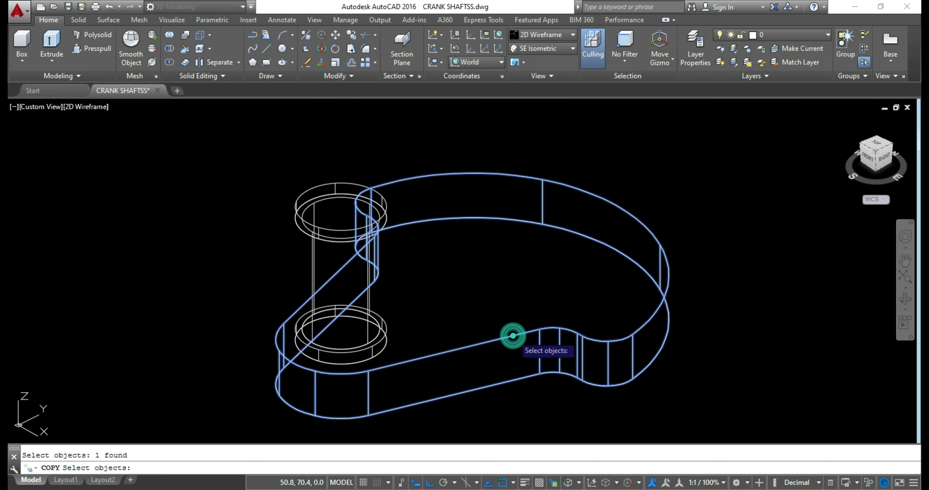
key(Return)
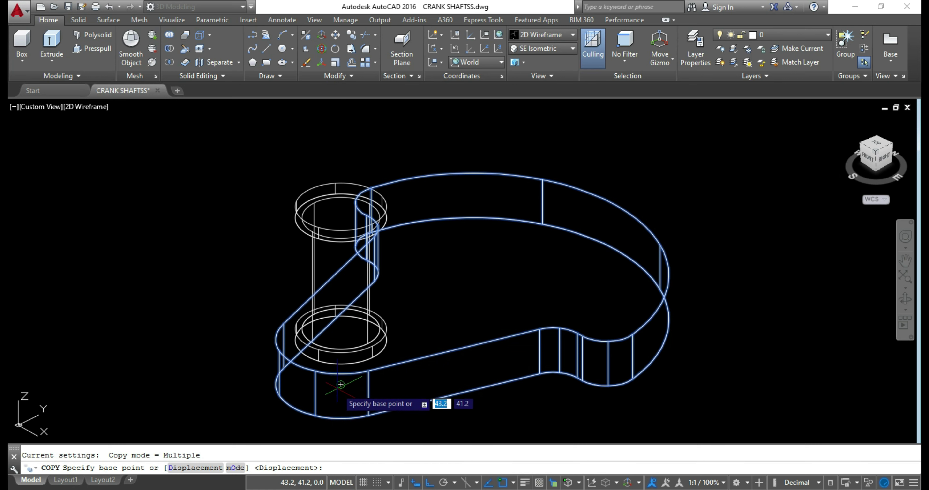
click(341, 385)
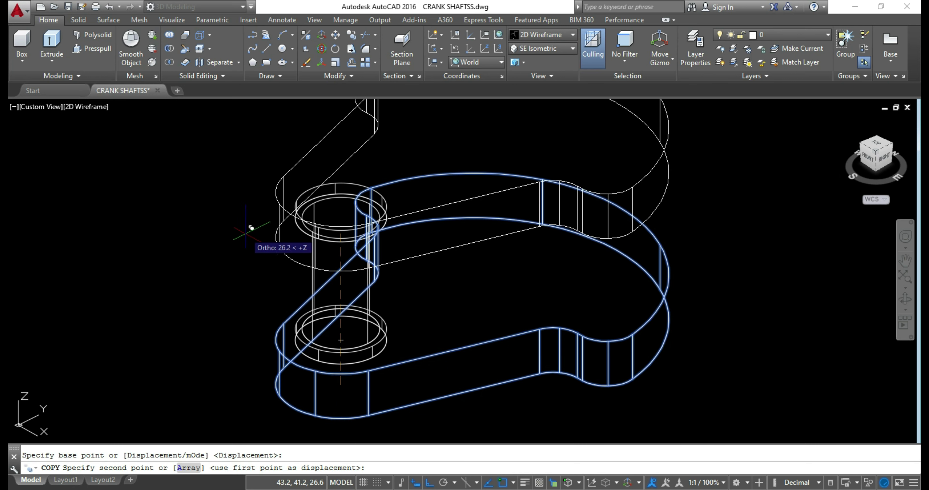
click(340, 213)
key(Escape)
Adjust the zoom and save the drawing.
scroll(646, 329, down, 2)
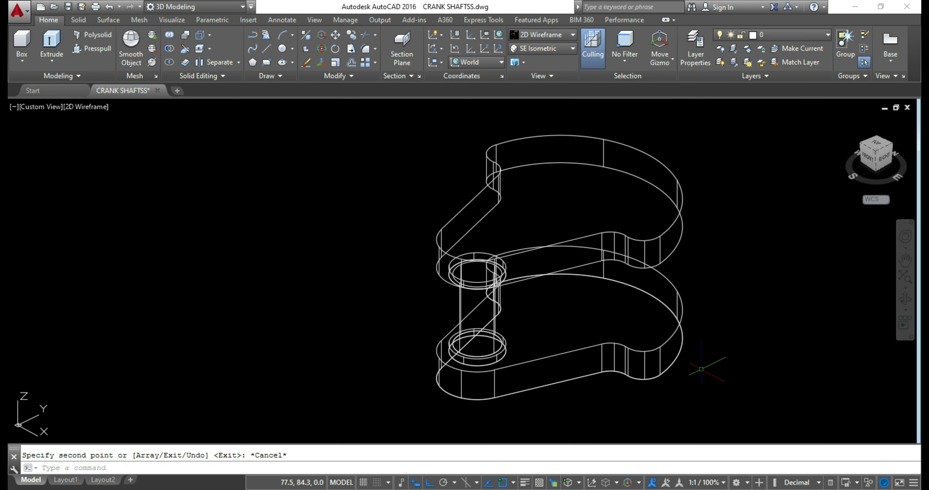
scroll(234, 326, down, 1)
scroll(486, 356, up, 1)
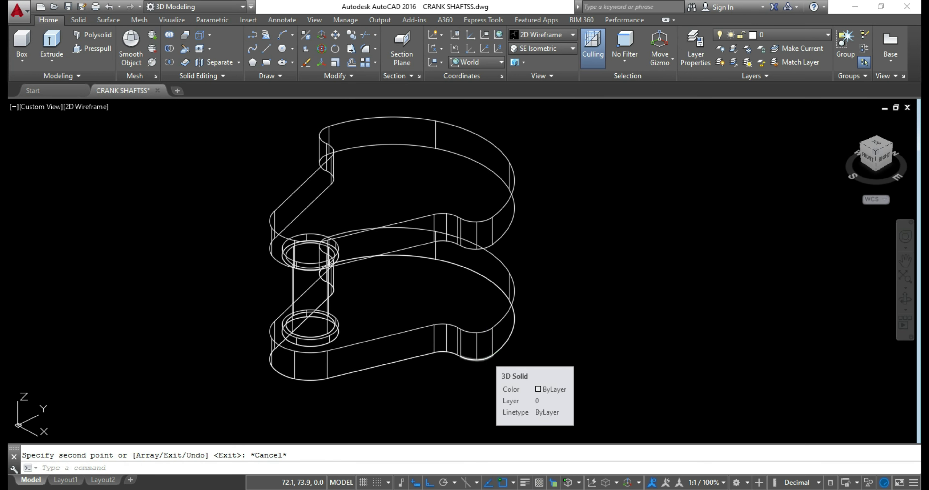
key(ctrl+s)
mouse_move(570, 387)
shift+middle_down()
mouse_move(539, 381)
mouse_move(574, 388)
shift+middle_up()
middle_drag(549, 329, 577, 357)
scroll(484, 296, up, 2)
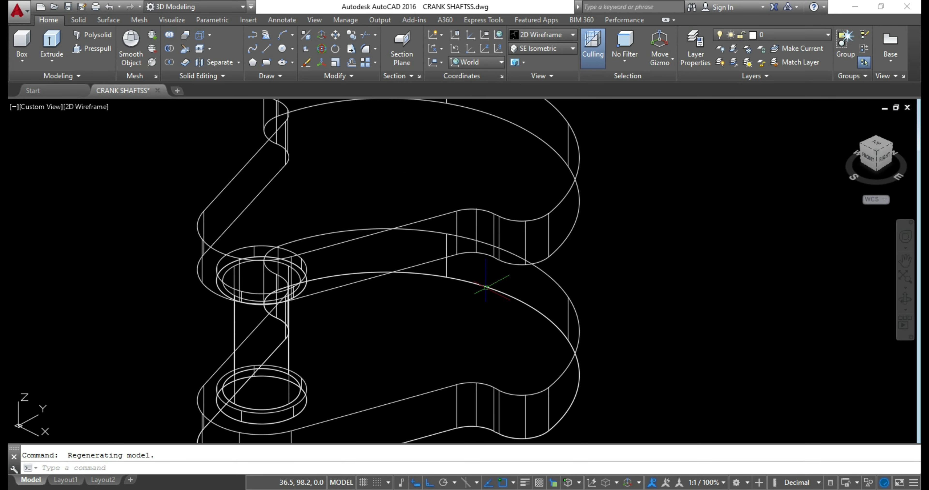
scroll(484, 295, down, 2)
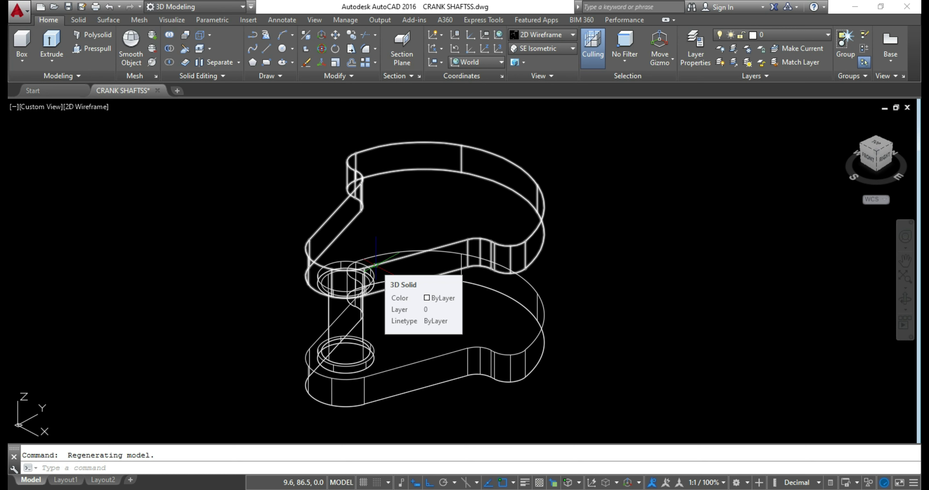
mouse_move(877, 148)
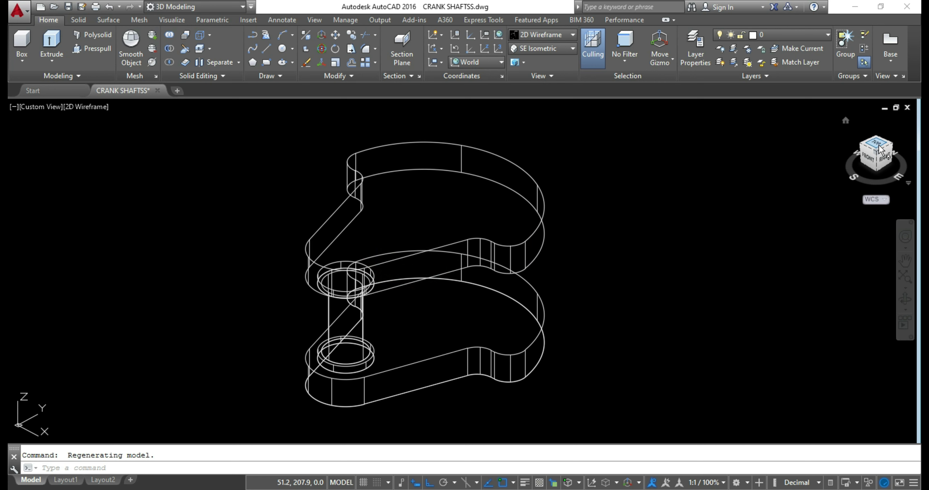
In top view, mirror the web outline about a horizontal line through the pin bottom, keeping the original.
click(878, 144)
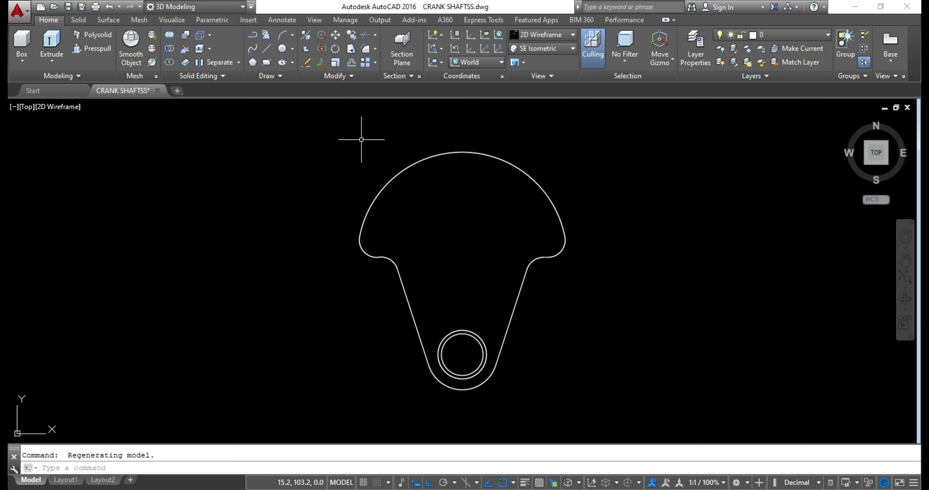
text(mi)
key(Return)
click(397, 268)
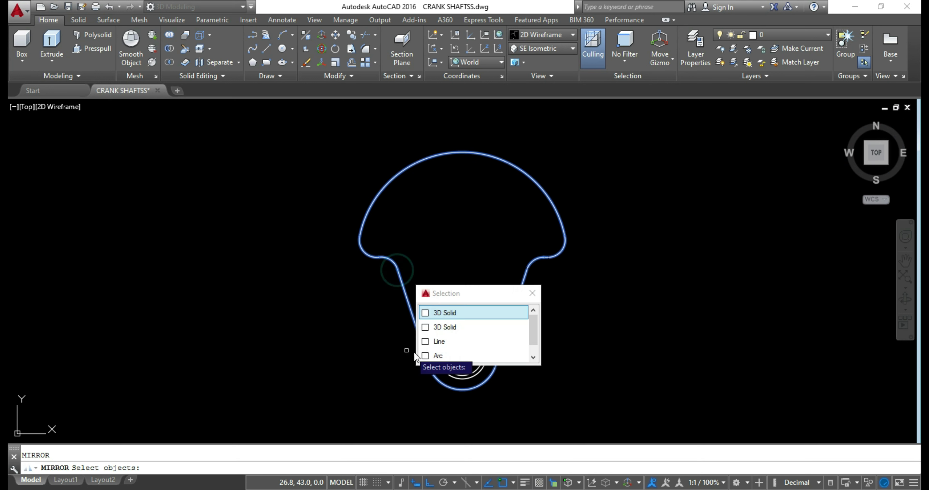
click(400, 360)
key(Return)
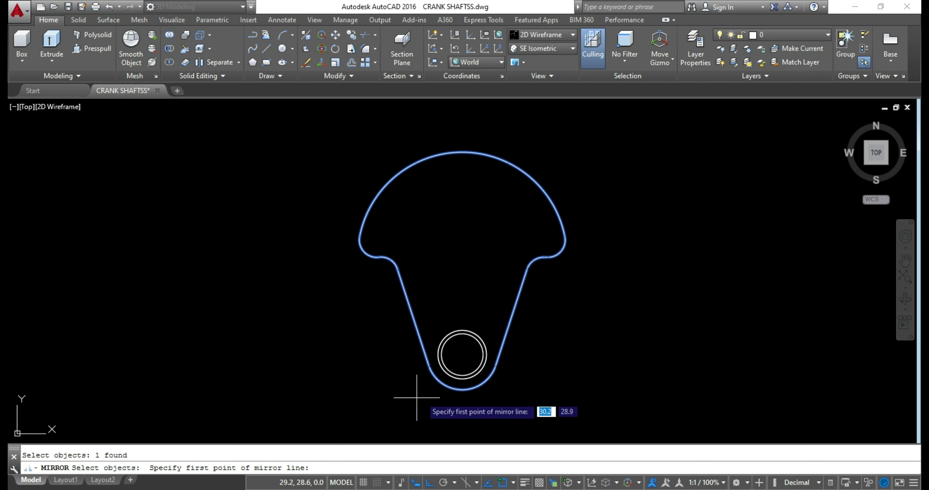
click(462, 389)
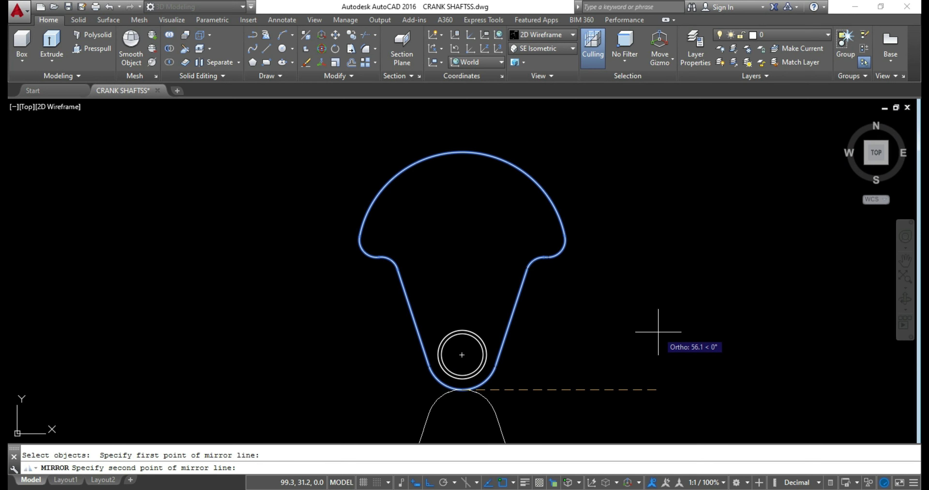
click(675, 326)
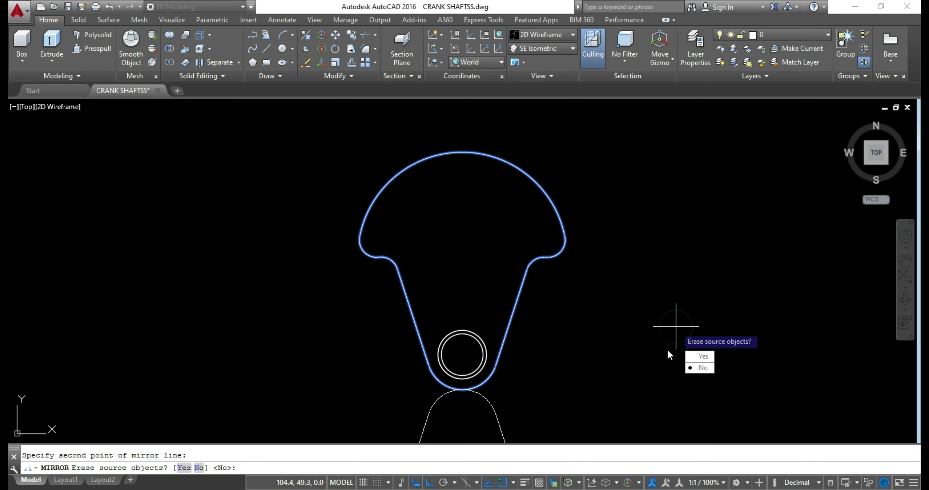
click(699, 368)
scroll(543, 292, down, 2)
scroll(613, 273, down, 2)
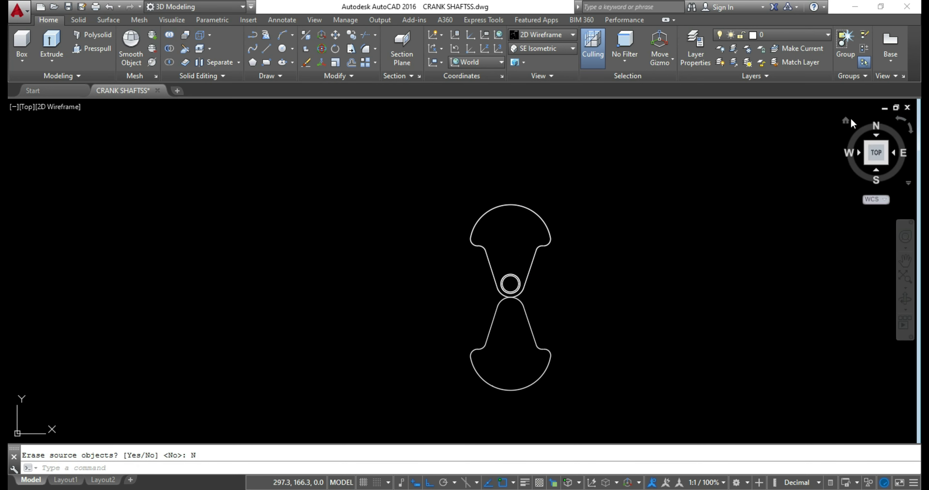
Delete the lower mirrored crank web.
click(847, 121)
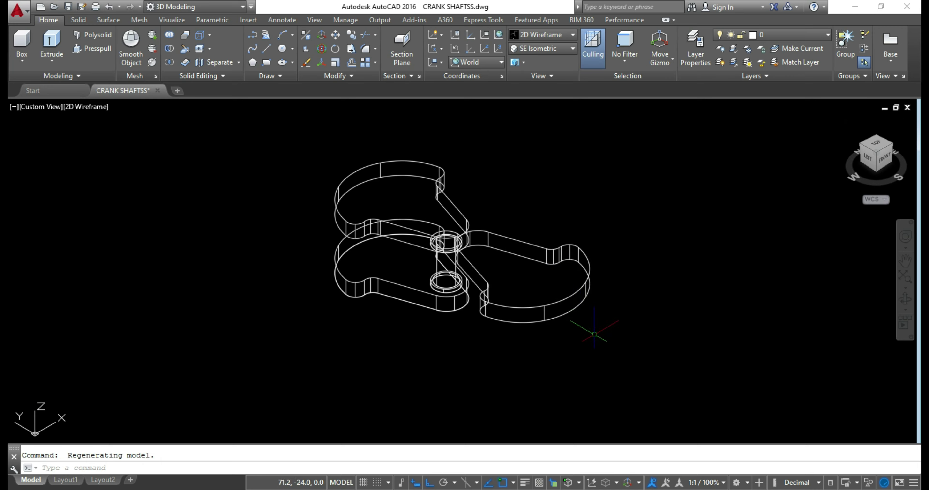
mouse_move(591, 331)
shift+middle_down()
mouse_move(576, 275)
mouse_move(540, 326)
shift+middle_up()
click(535, 334)
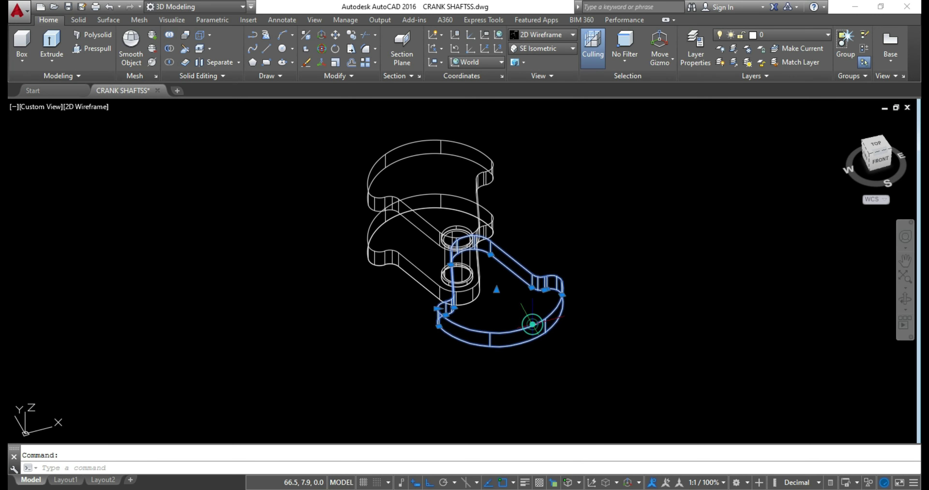
key(Delete)
Switch the view to SE Isometric.
click(846, 120)
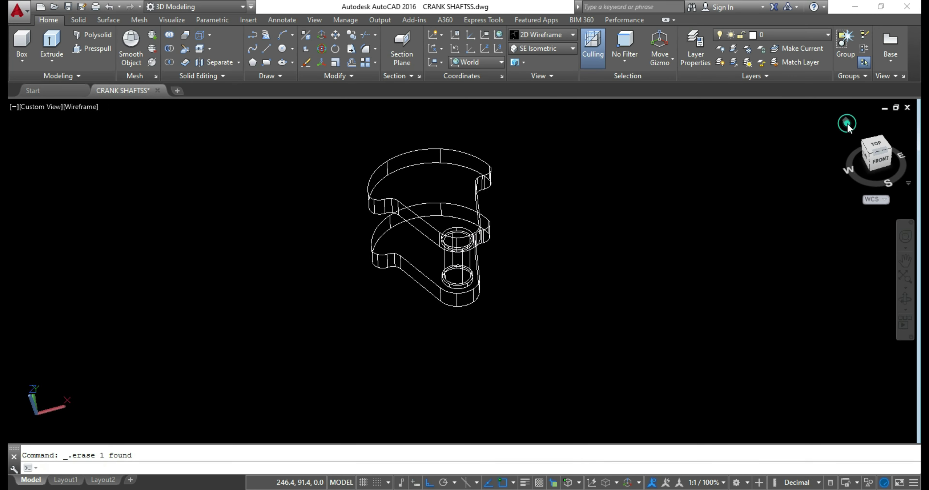
click(537, 48)
click(553, 129)
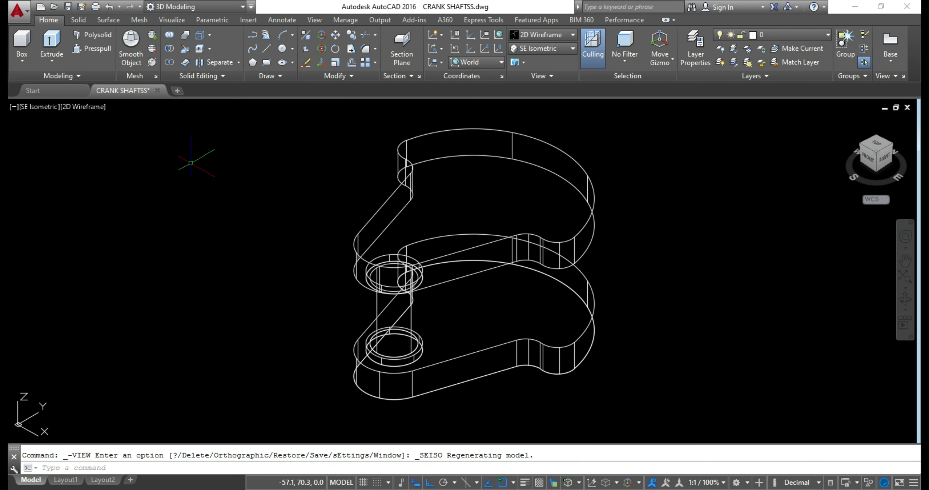
Draw a radius-11 circle centred 5 units along the tracking line on the upper web.
text(c)
key(Return)
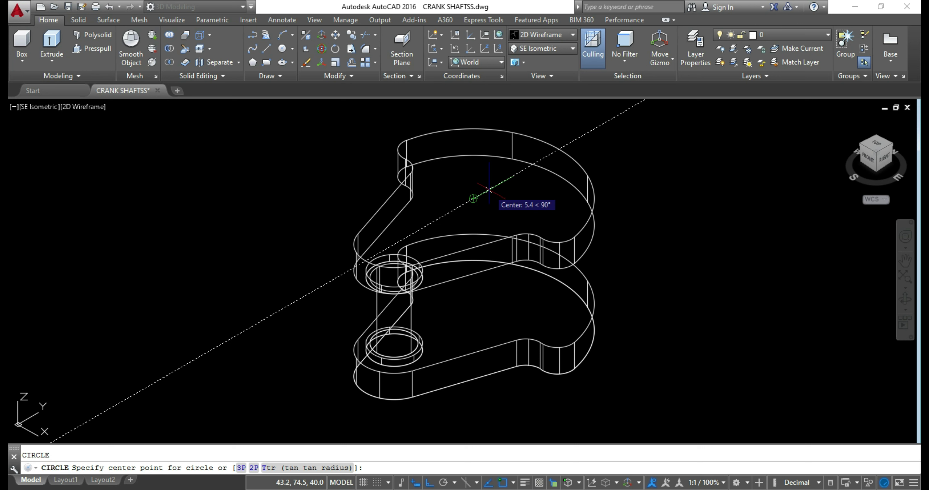
text(5)
key(Return)
text(11)
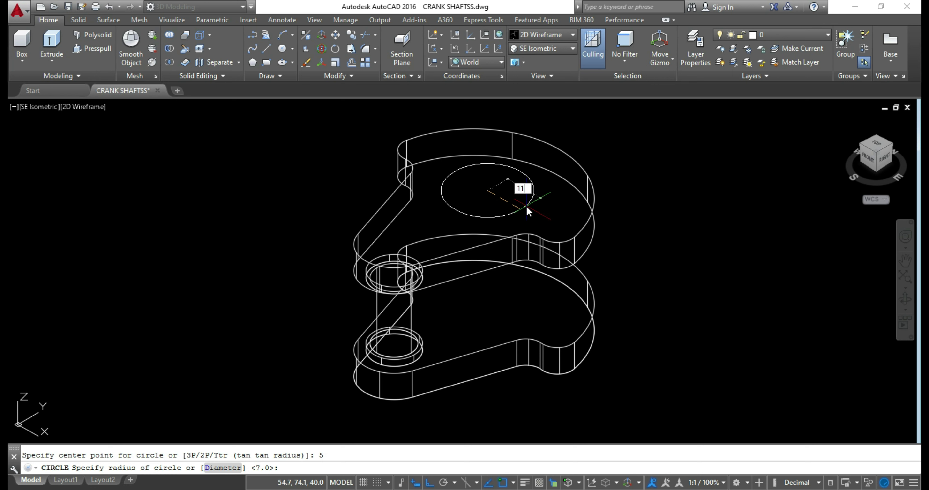
key(Return)
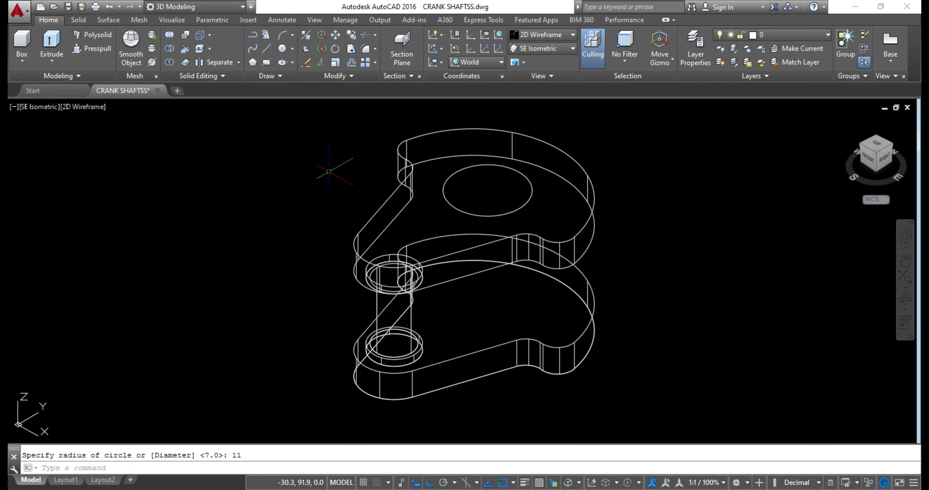
Add a concentric radius-13 circle at the same centre.
mouse_move(711, 314)
shift+middle_down()
mouse_move(666, 284)
mouse_move(692, 321)
shift+middle_up()
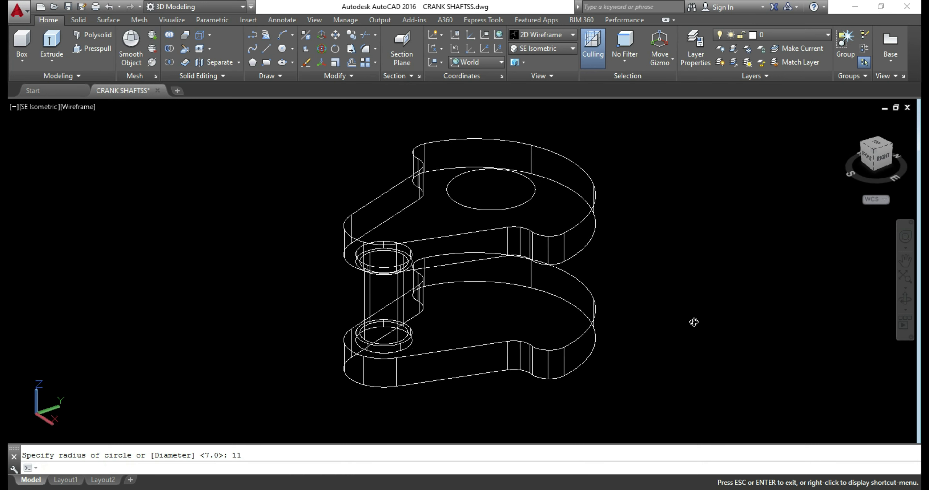
middle_drag(601, 178, 569, 260)
scroll(475, 281, up, 2)
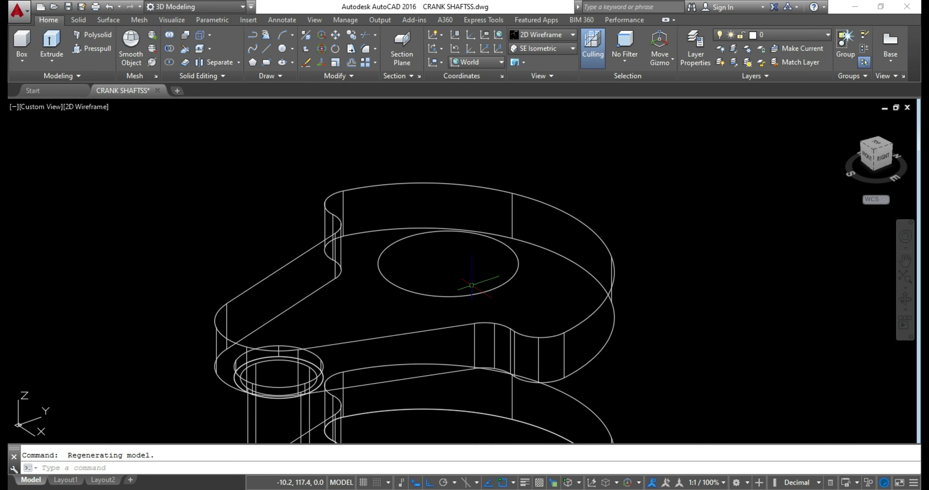
text(circle)
key(Return)
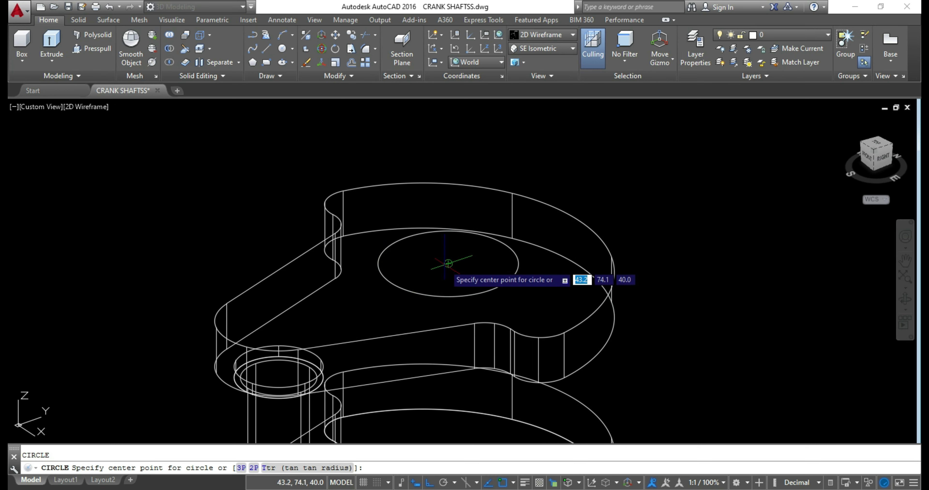
click(420, 293)
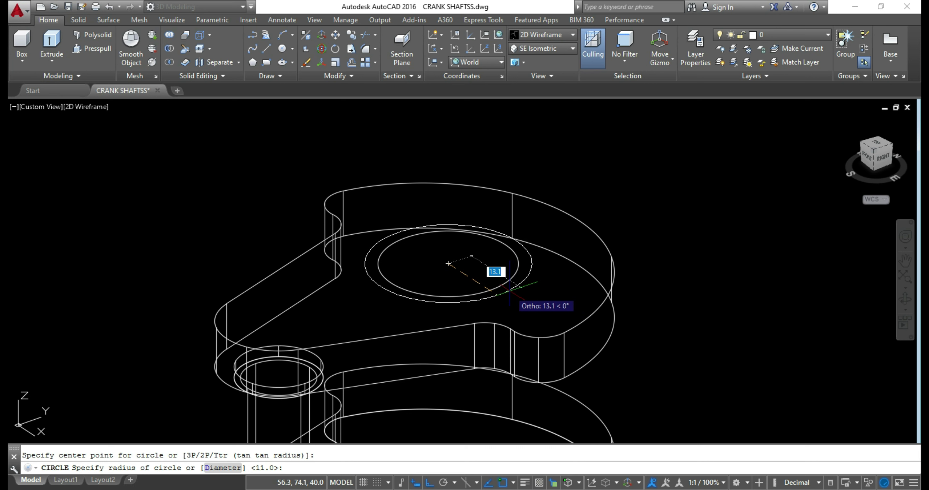
text(13)
key(Return)
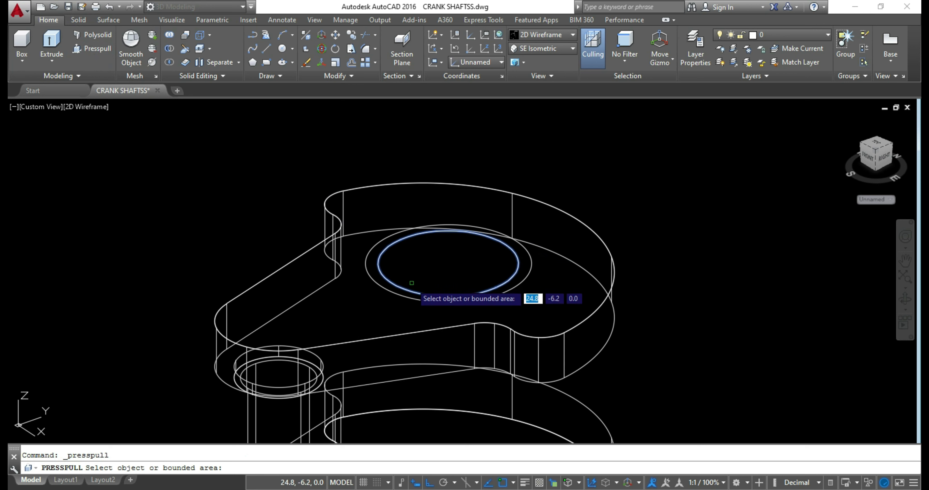
Press-pull the radius-11 inner circle upward into a tall journal cylinder.
click(418, 278)
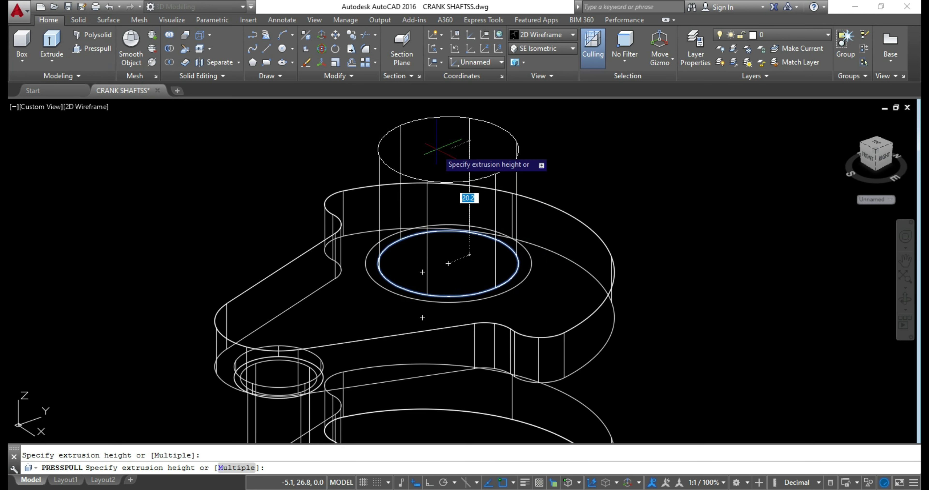
mouse_move(709, 347)
middle_down()
mouse_move(697, 348)
mouse_move(680, 310)
mouse_move(663, 234)
middle_up()
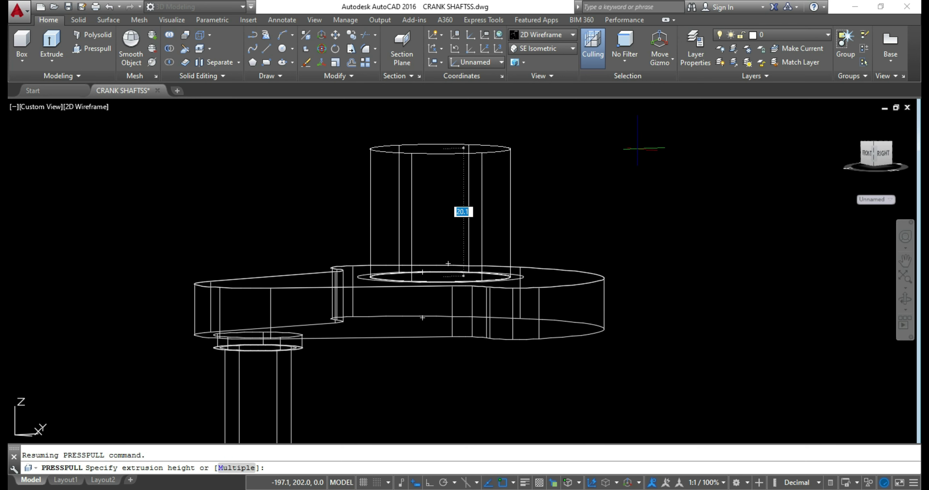
key(Return)
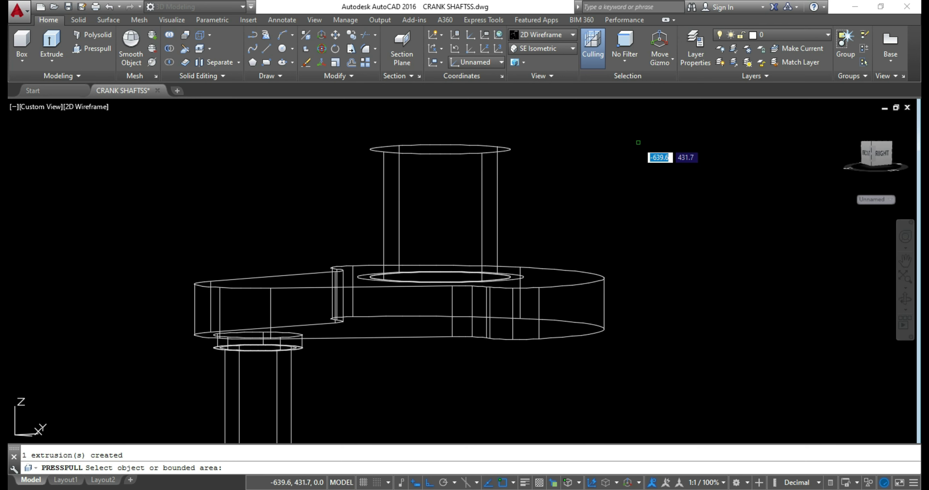
shift+middle_drag(646, 180, 660, 211)
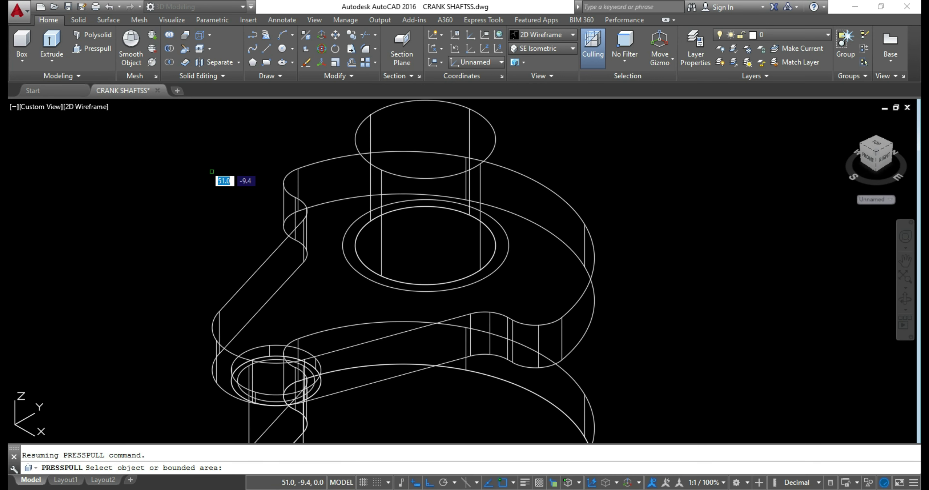
Press-pull the ring between the circles up 2 units as a collar.
click(407, 290)
text(2)
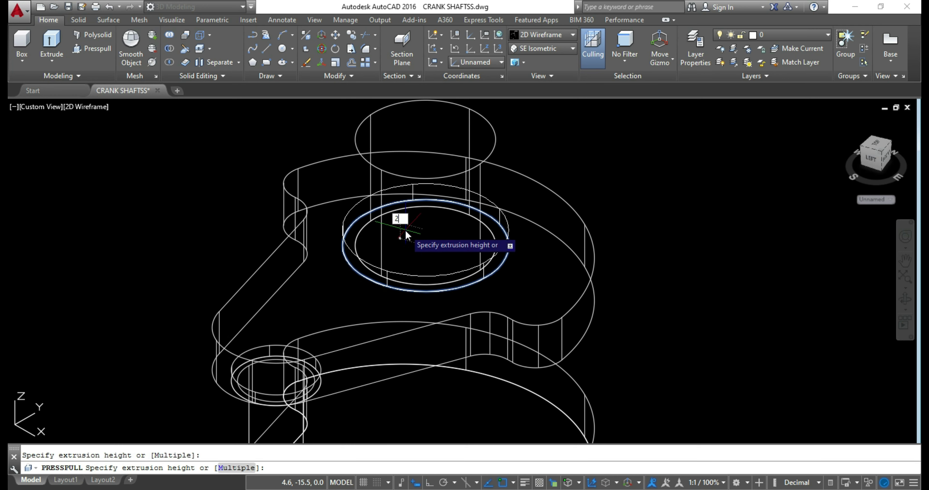
key(Return)
mouse_move(702, 355)
shift+middle_down()
mouse_move(679, 323)
mouse_move(711, 325)
shift+middle_up()
scroll(689, 376, down, 3)
key(Escape)
Draw a radius-11 circle on the cylinder top, then undo it.
scroll(643, 217, up, 2)
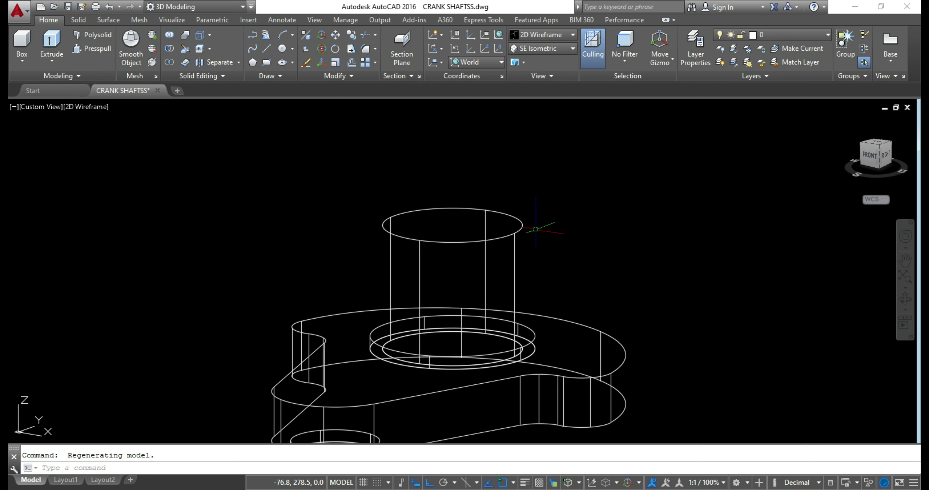
text(C)
key(Return)
click(452, 225)
text(11)
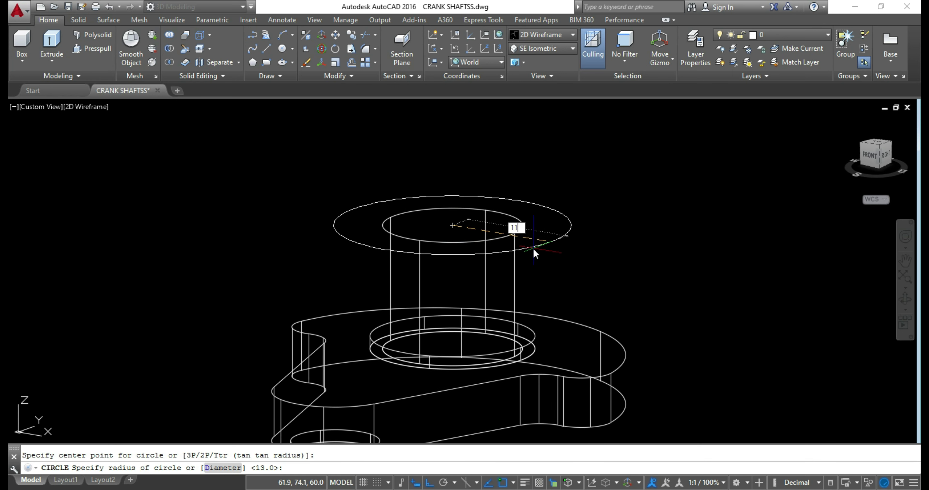
key(Return)
key(ctrl+z)
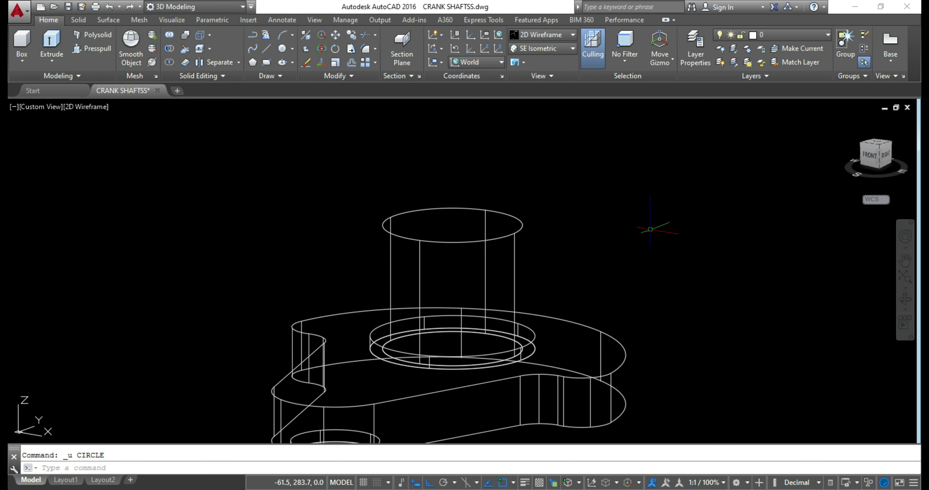
Draw a radius-13 circle at the cylinder top centre and press-pull it up 3 units.
shift+middle_drag(650, 229, 634, 259)
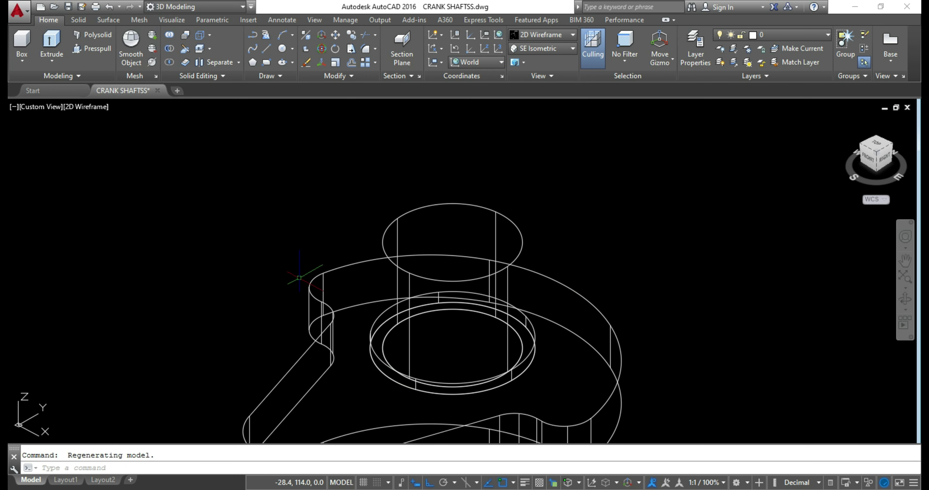
key(c)
key(Return)
click(483, 272)
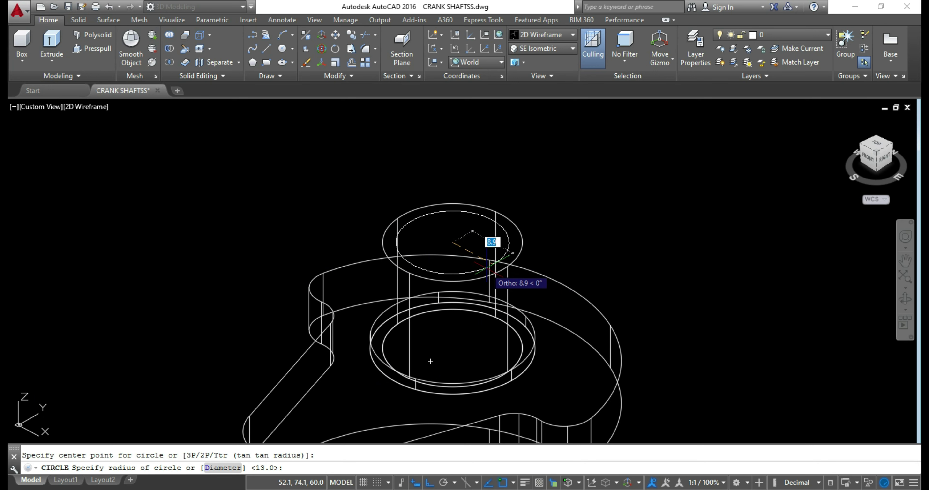
text(13)
key(Return)
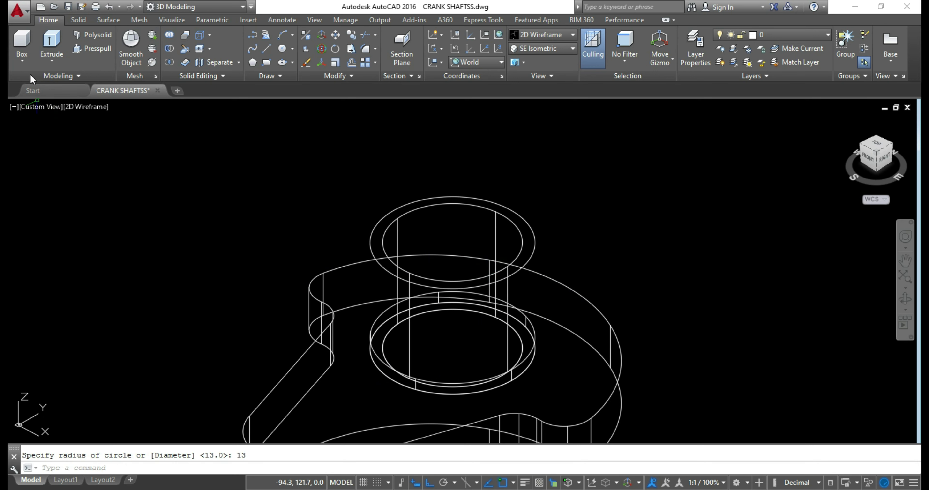
click(92, 49)
click(402, 249)
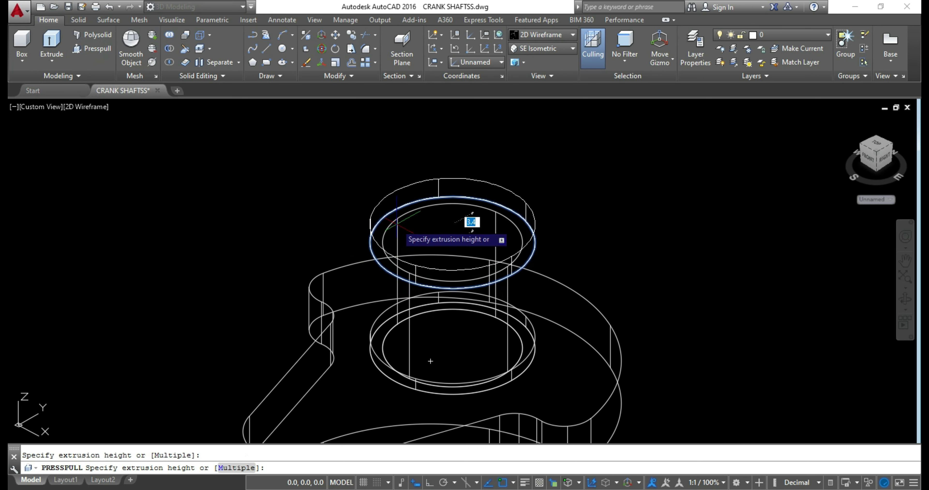
text(3)
key(Return)
mouse_move(736, 352)
shift+middle_down()
mouse_move(743, 301)
mouse_move(544, 231)
shift+middle_up()
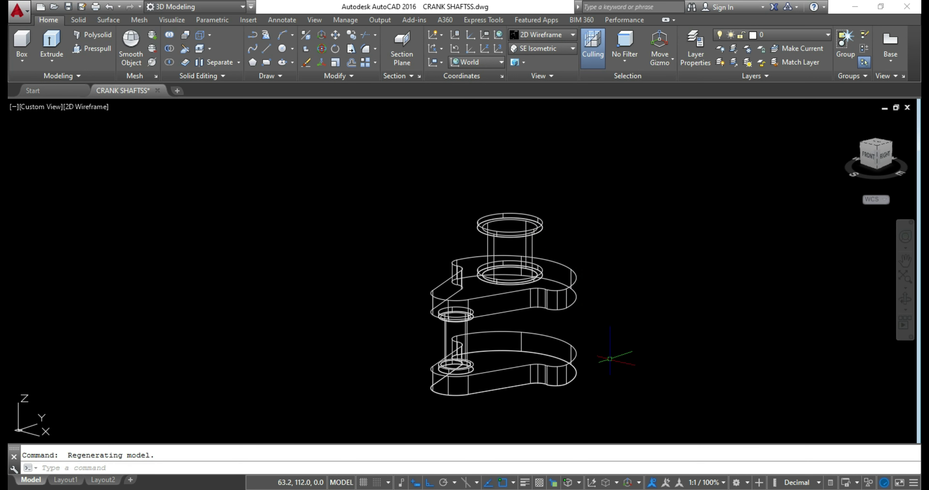
Zoom and tilt the view to frame both webs, the crankpin and collared journal.
scroll(609, 358, up, 5)
shift+middle_drag(609, 358, 608, 367)
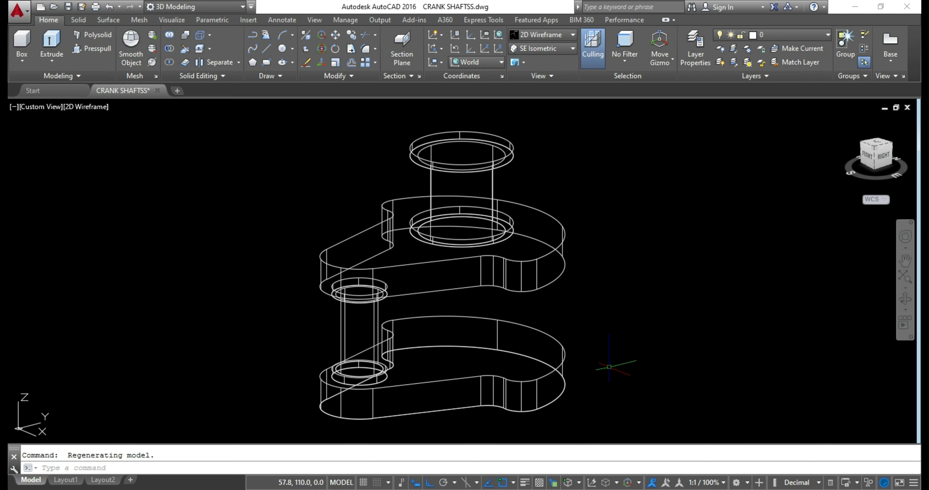
scroll(608, 367, down, 3)
scroll(604, 276, up, 3)
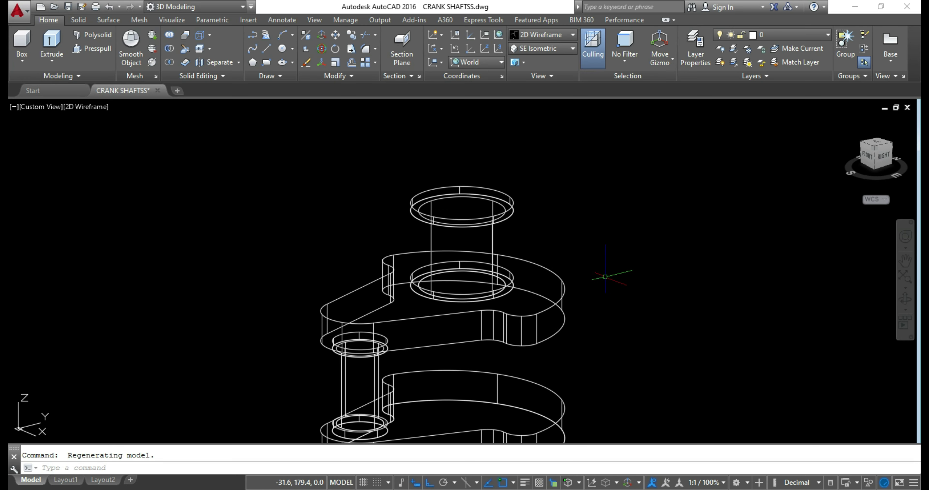
scroll(605, 277, down, 3)
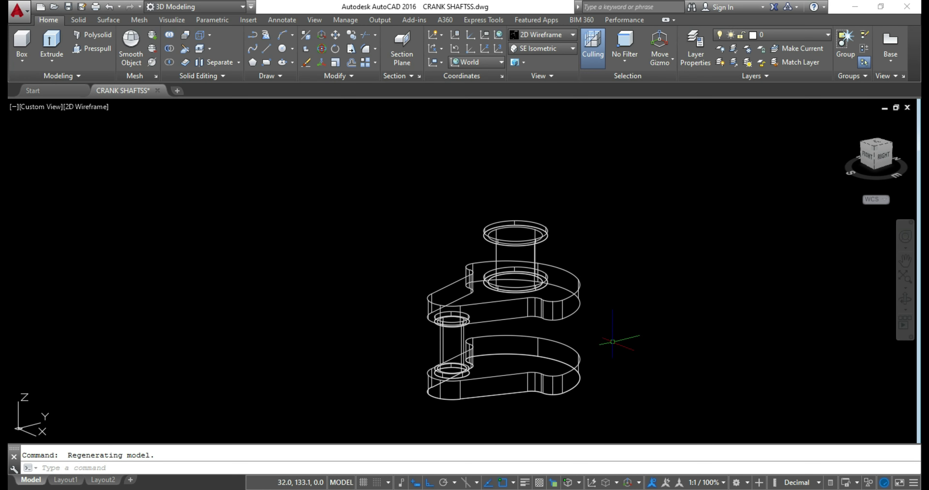
scroll(612, 345, up, 3)
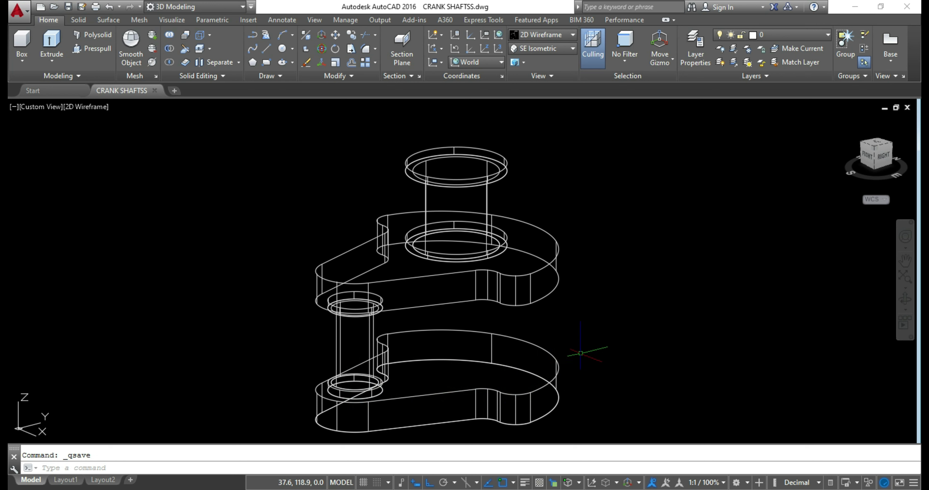
Start COPY and select both crank webs and the crankpin cylinder.
text(co)
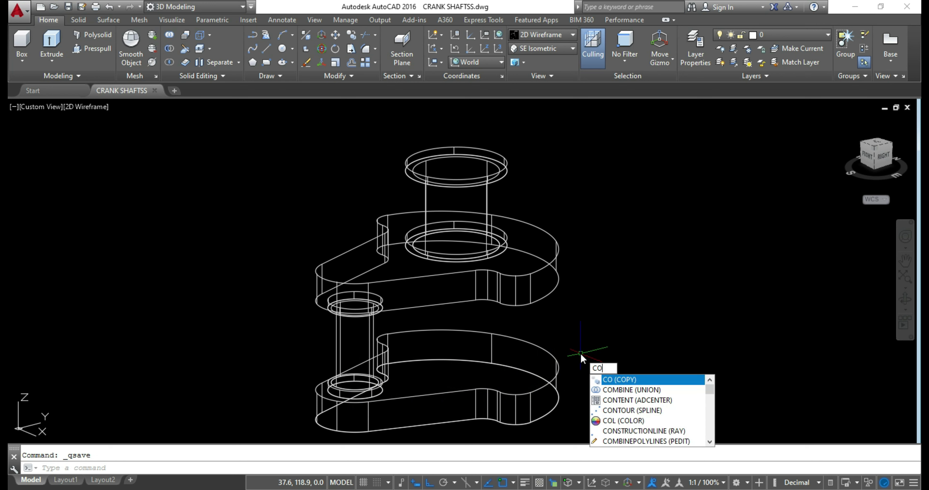
key(Return)
click(515, 276)
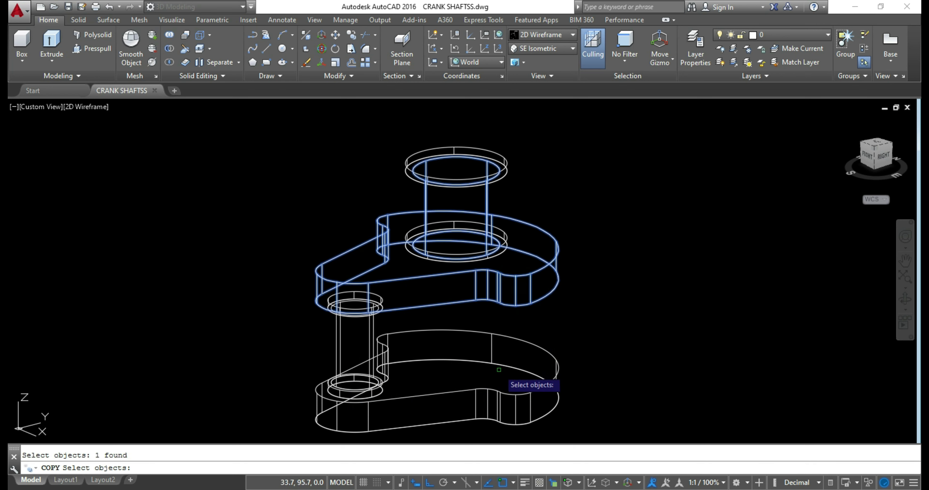
click(499, 371)
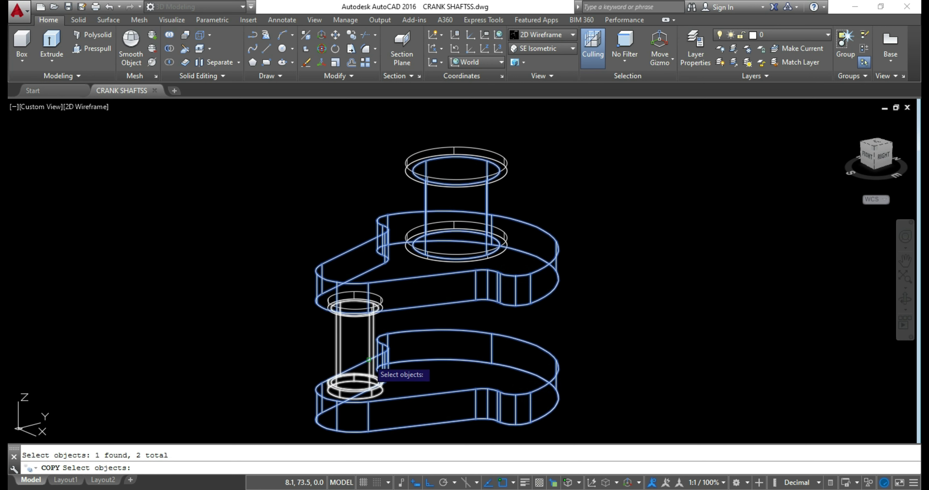
click(364, 360)
click(349, 306)
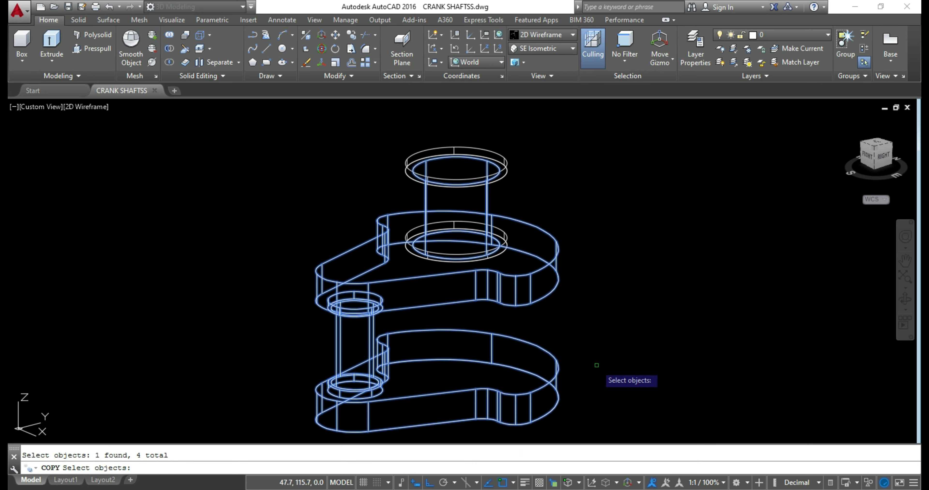
shift+middle_drag(627, 367, 609, 379)
middle_drag(614, 320, 620, 255)
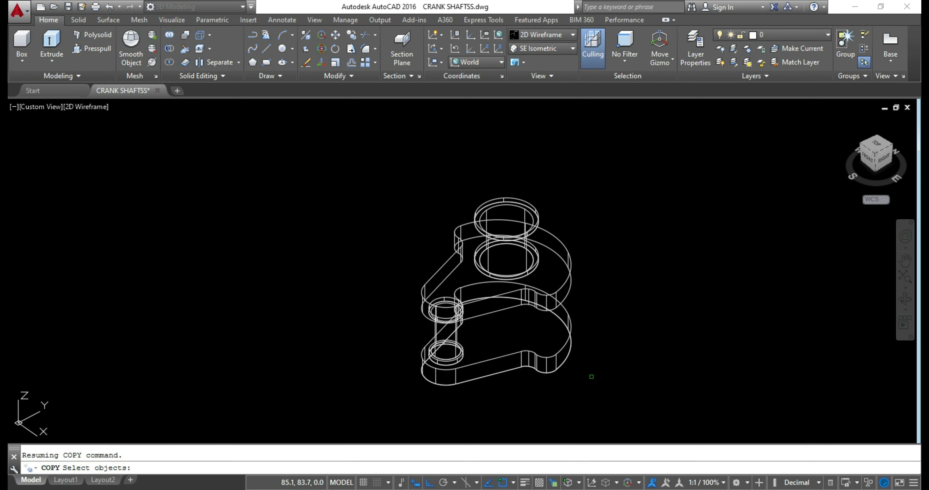
Add the remaining crank solids and the upper pin to the copy selection.
click(414, 409)
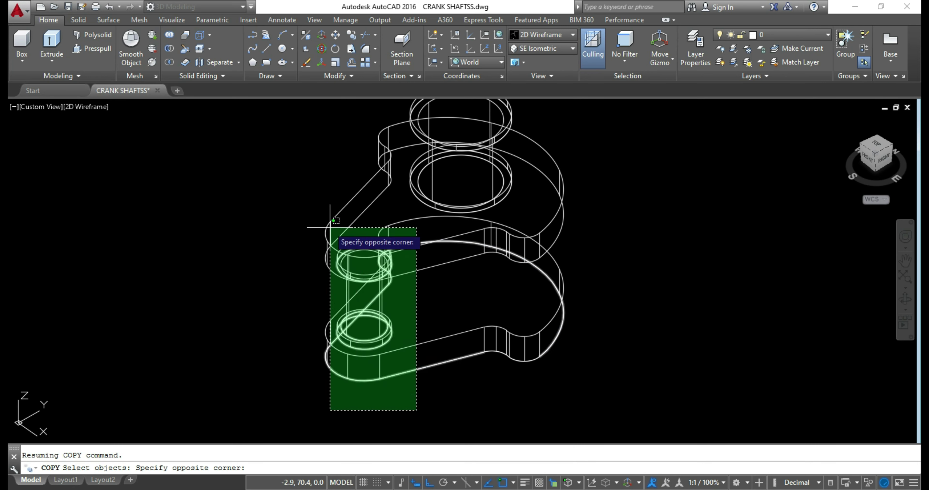
click(328, 225)
click(343, 297)
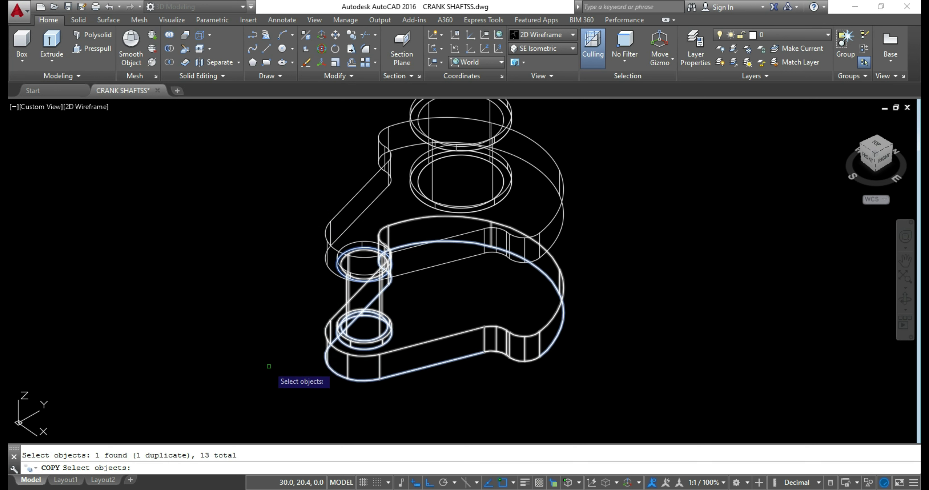
click(322, 325)
click(301, 338)
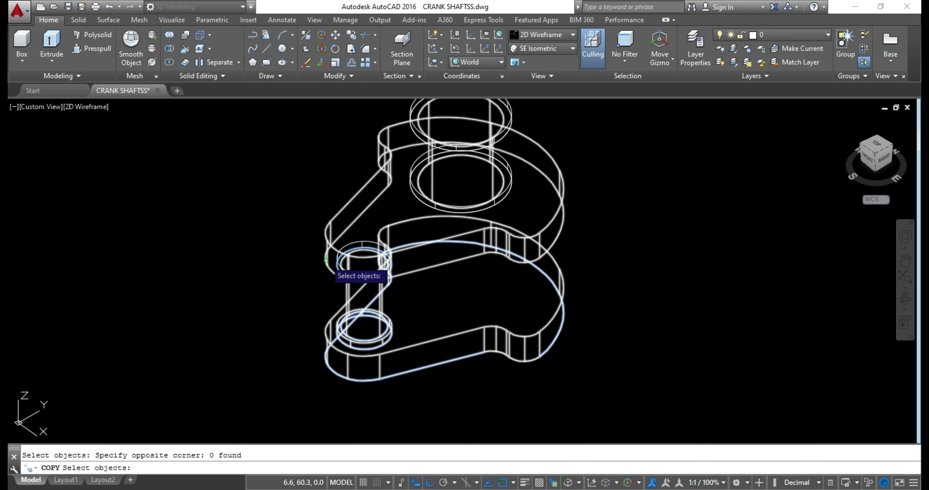
click(328, 259)
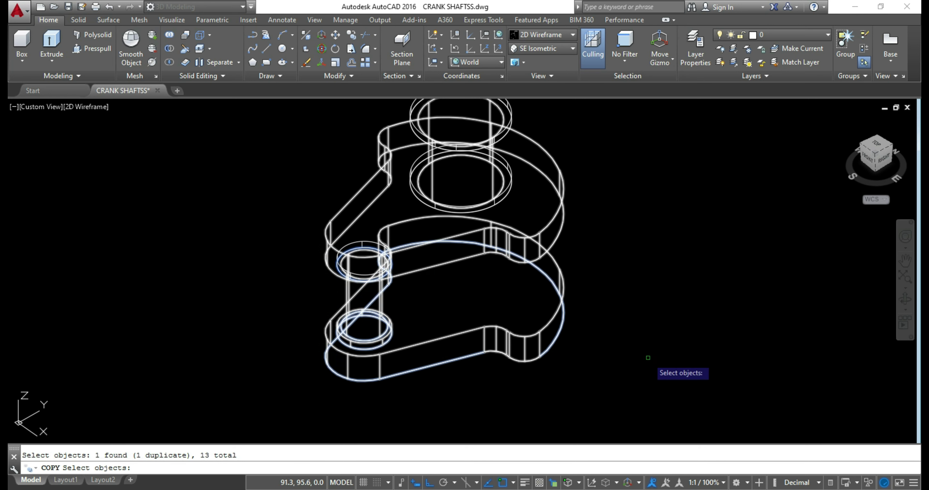
shift+middle_drag(653, 372, 607, 315)
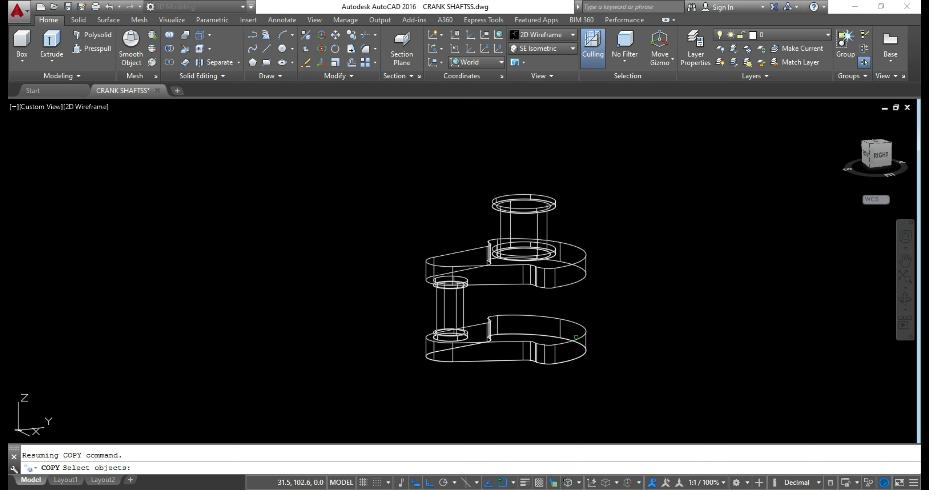
click(575, 337)
click(606, 385)
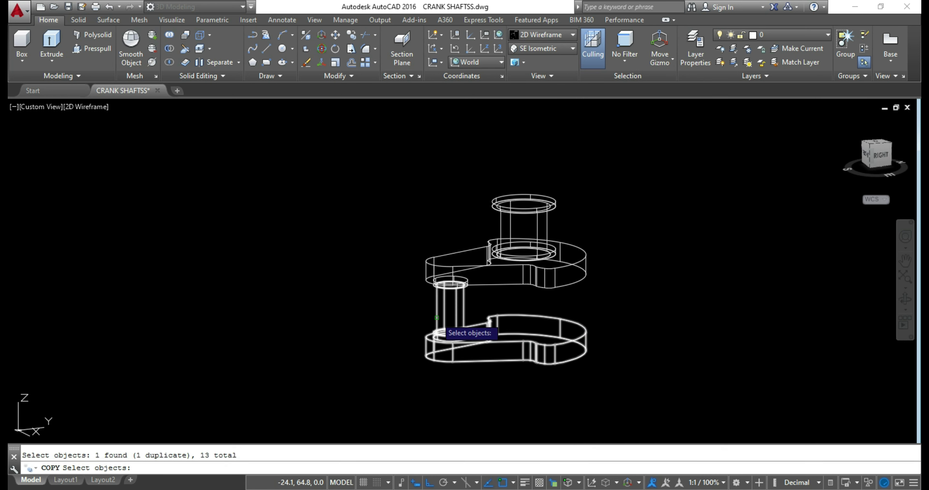
click(463, 285)
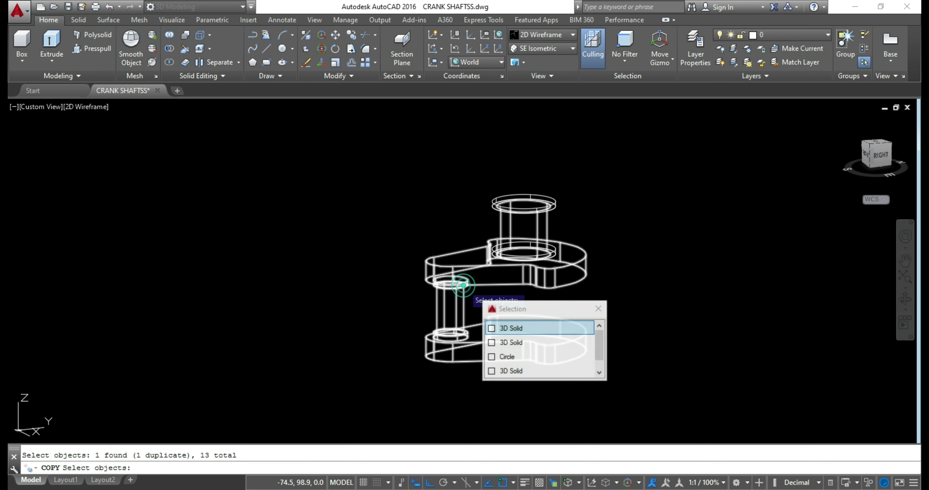
click(490, 329)
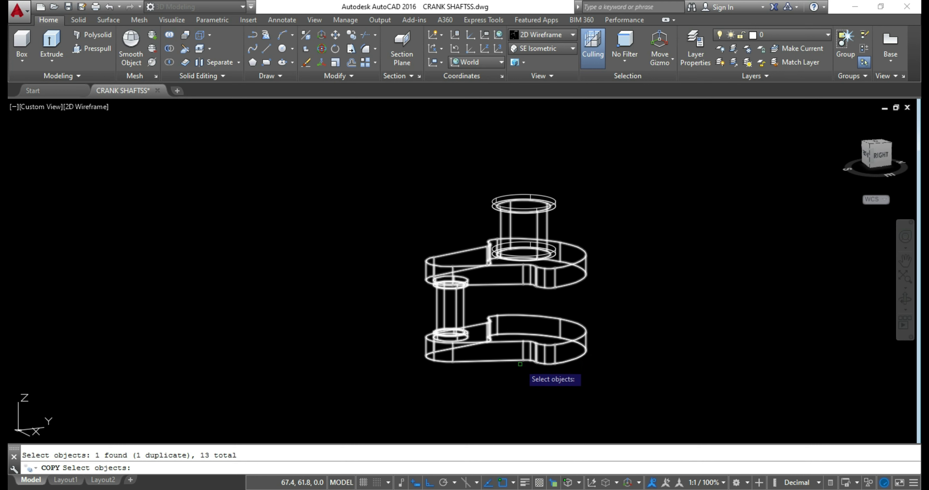
key(Return)
Set the copy base point 5 units along the tracking line.
shift+middle_drag(606, 328, 606, 329)
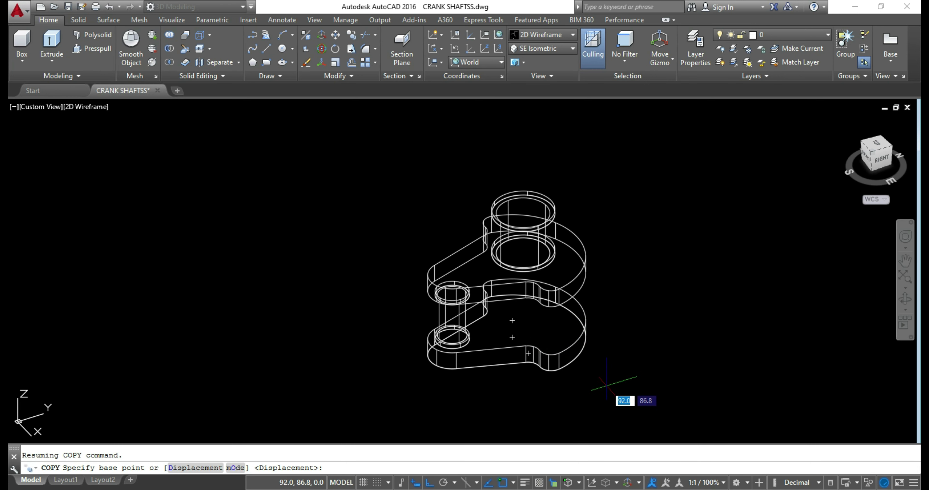
scroll(606, 371, up, 2)
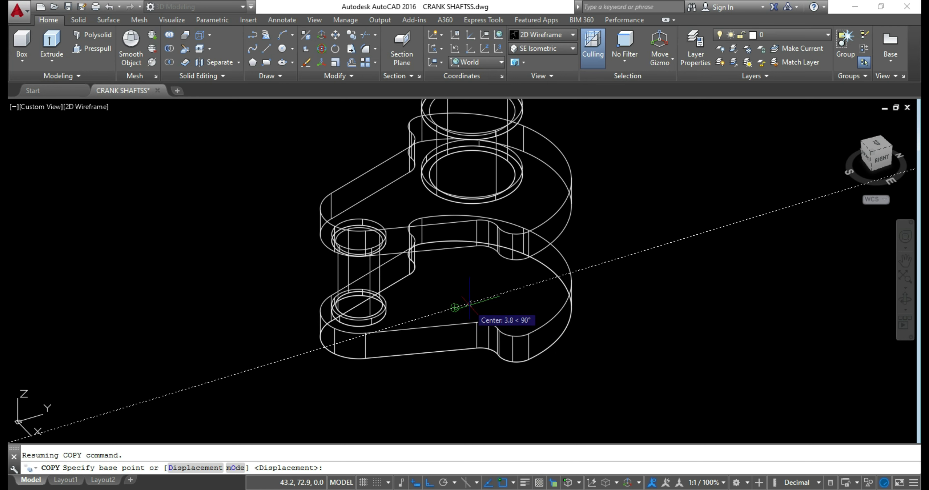
text(5)
key(Return)
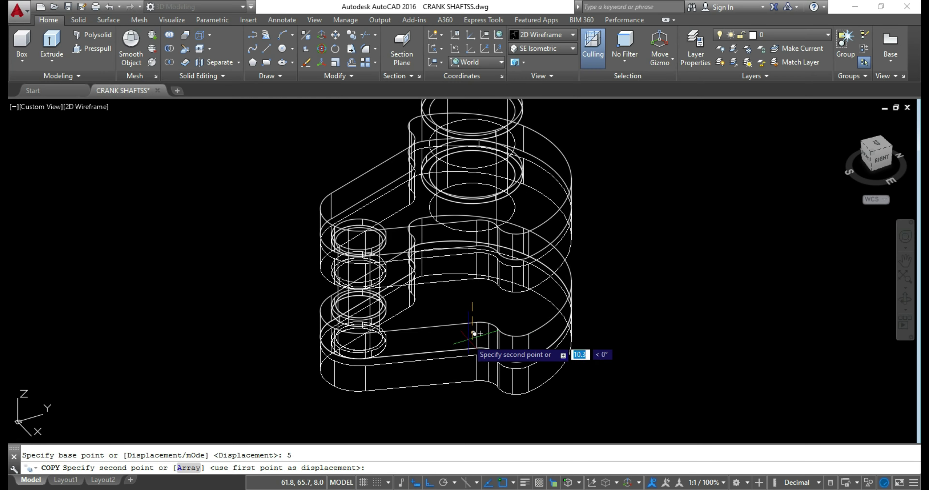
Place the copy along the +Z shaft axis to stack a second crank throw.
shift+middle_drag(480, 333, 485, 231)
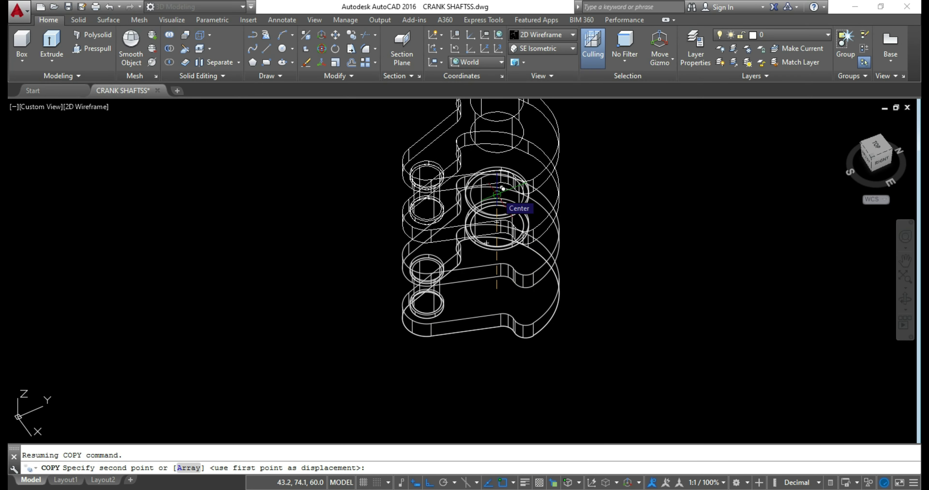
scroll(522, 223, up, 3)
scroll(555, 253, up, 2)
scroll(599, 306, up, 2)
mouse_move(613, 335)
shift+middle_down()
mouse_move(607, 255)
mouse_move(586, 221)
mouse_move(583, 236)
shift+middle_up()
scroll(606, 257, down, 3)
scroll(607, 252, down, 2)
scroll(577, 201, up, 4)
scroll(589, 243, down, 2)
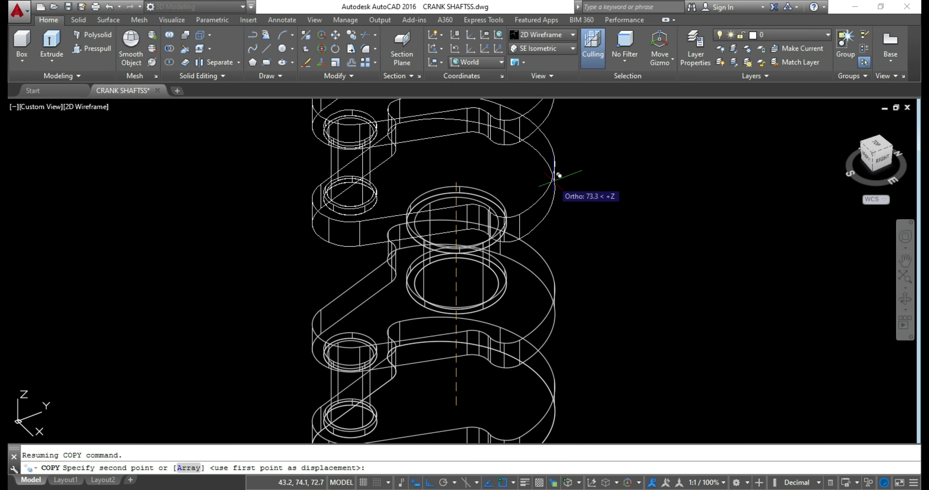
click(505, 248)
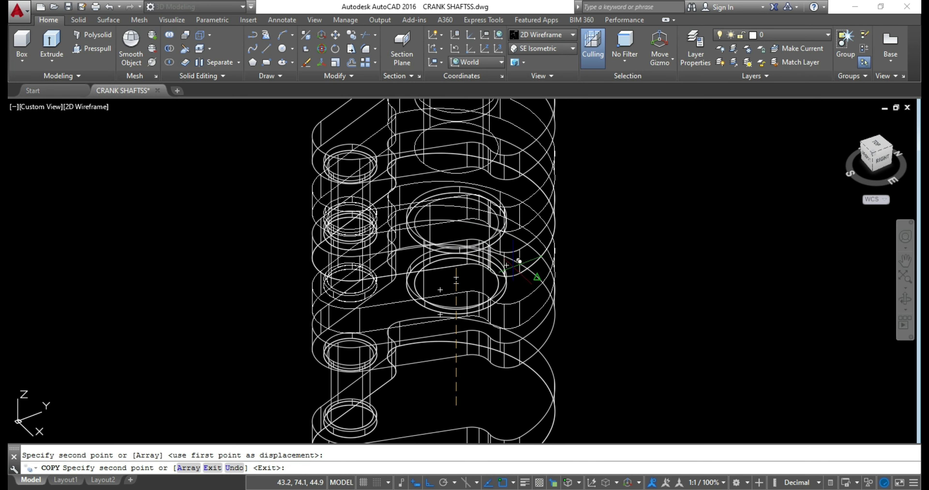
key(Escape)
scroll(609, 387, down, 2)
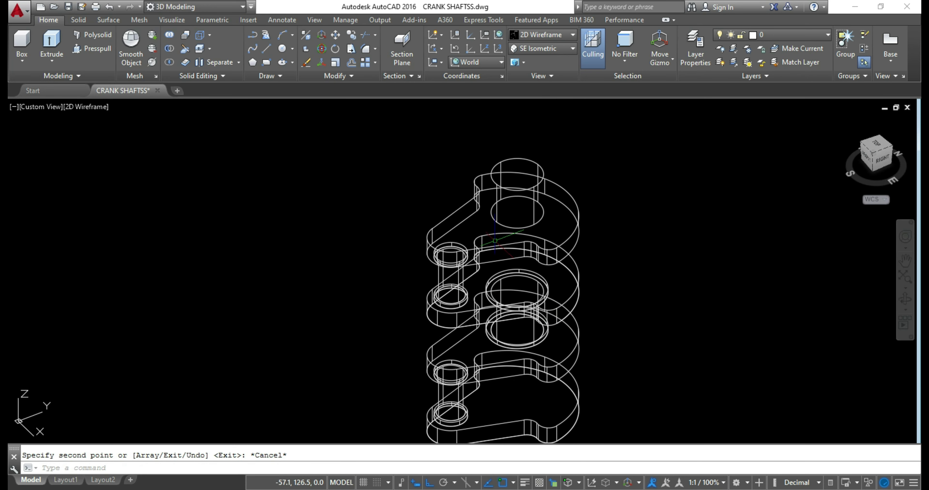
Orbit to a side view and zoom and pan to inspect the four stacked crank webs.
mouse_move(494, 240)
shift+middle_down()
mouse_move(587, 281)
mouse_move(586, 197)
mouse_move(592, 241)
shift+middle_up()
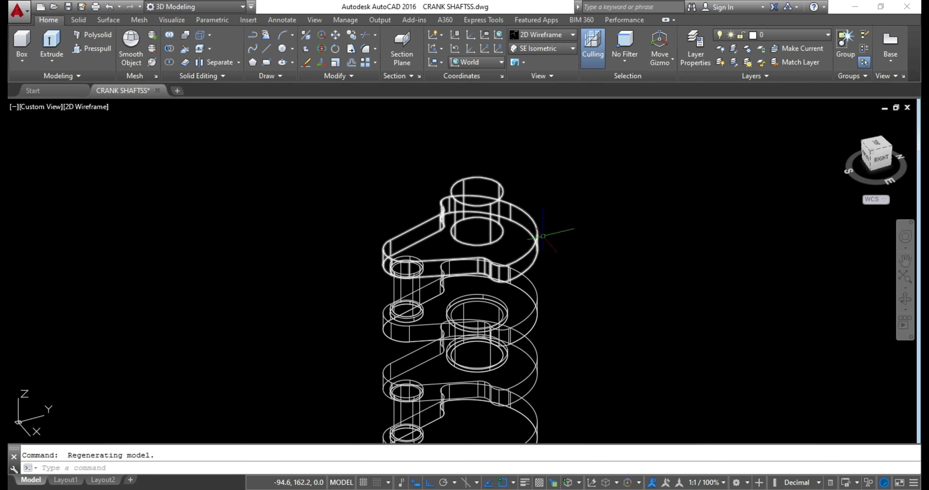
shift+middle_drag(603, 343, 608, 252)
scroll(505, 325, down, 2)
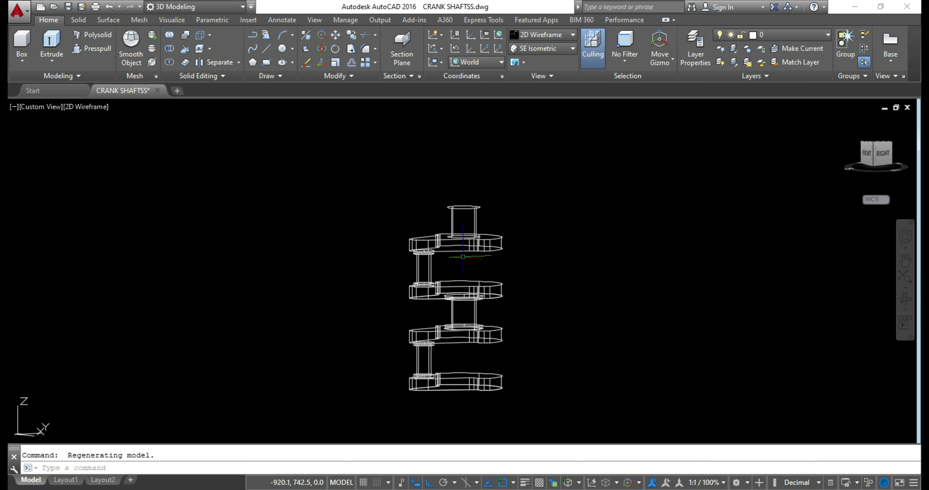
scroll(438, 425, up, 5)
scroll(439, 426, down, 3)
scroll(592, 240, down, 1)
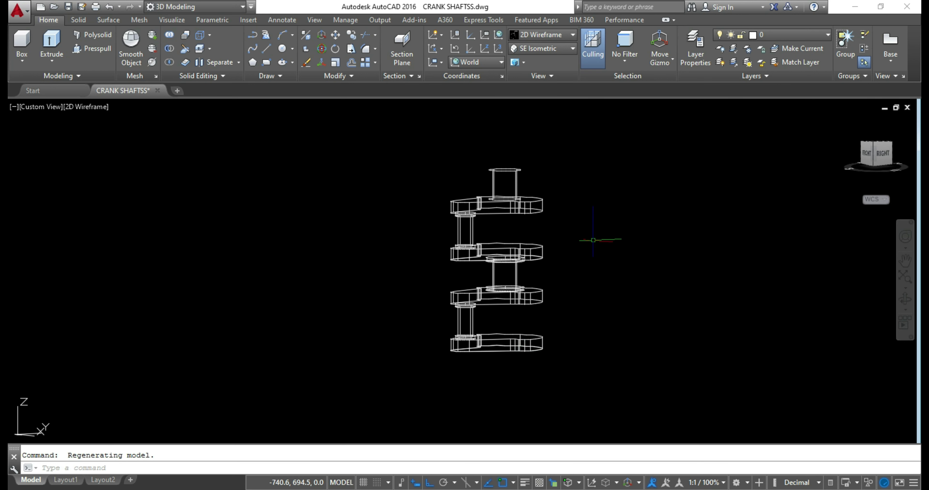
scroll(593, 240, up, 2)
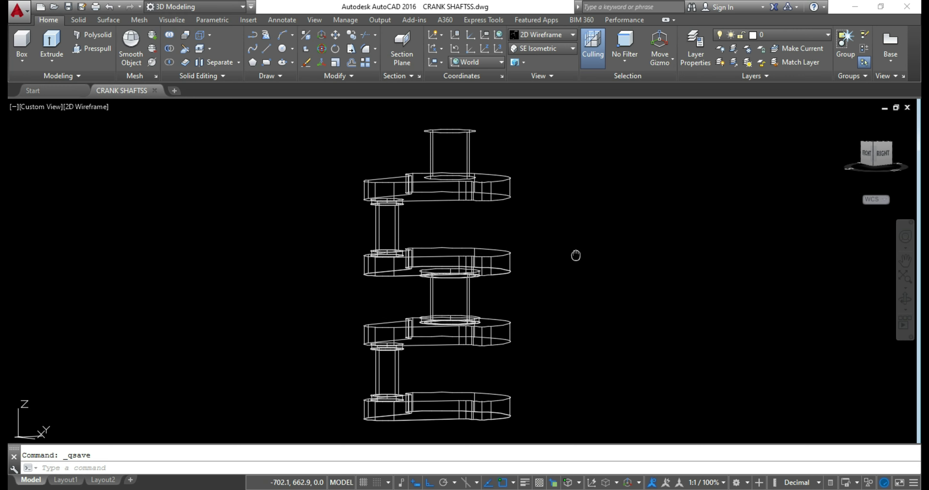
mouse_move(581, 248)
middle_down()
mouse_move(573, 227)
mouse_move(575, 270)
mouse_move(570, 263)
mouse_move(567, 275)
mouse_move(582, 292)
mouse_move(562, 249)
middle_up()
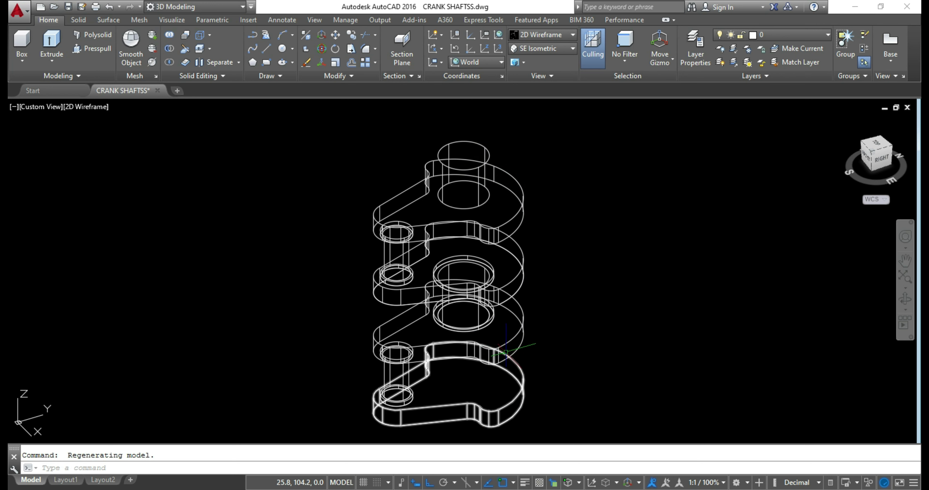
mouse_move(506, 342)
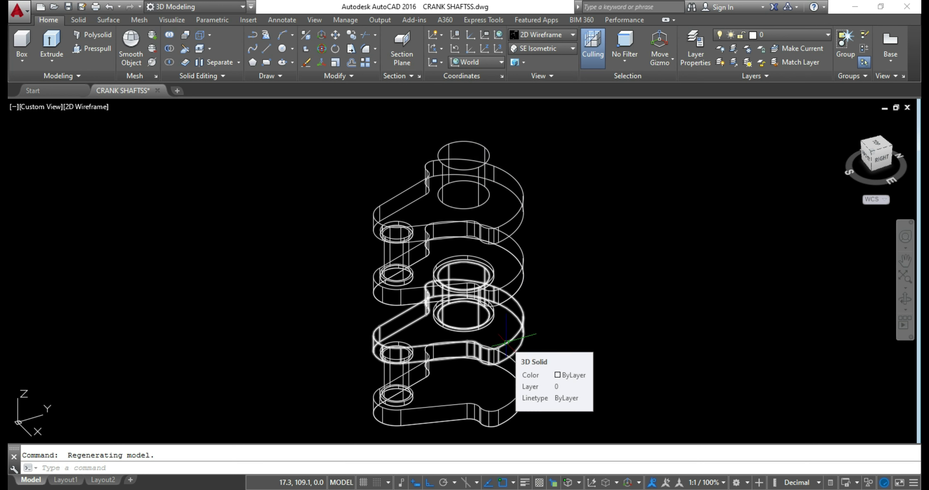
scroll(481, 120, up, 2)
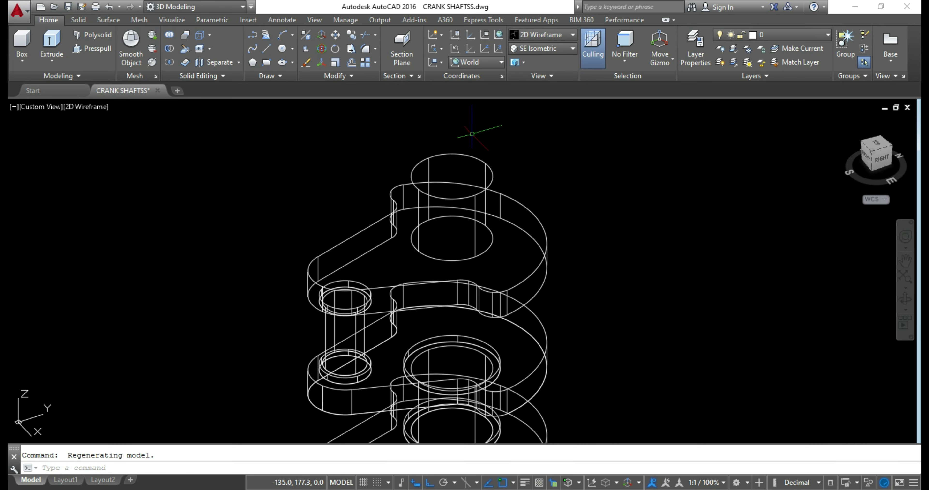
Draw a radius-13 circle at the hole centre and press-pull its area into a solid.
text(c)
key(Return)
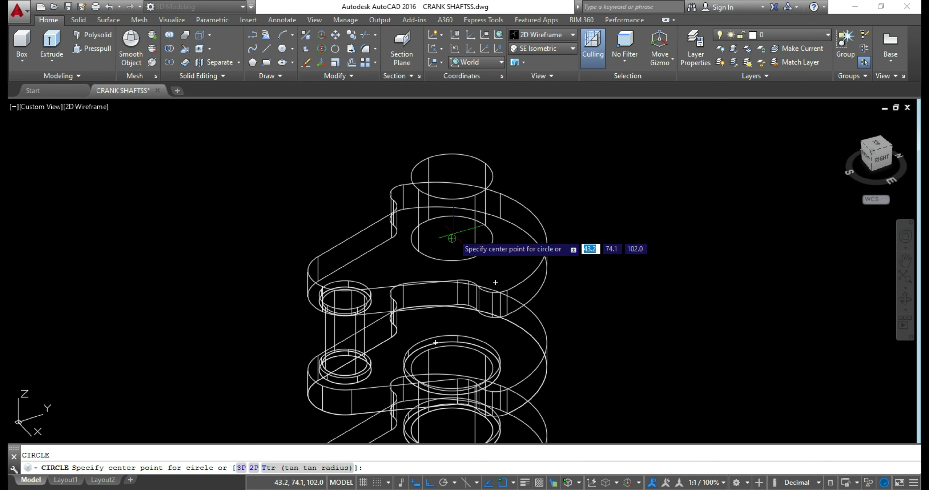
click(454, 237)
text(13)
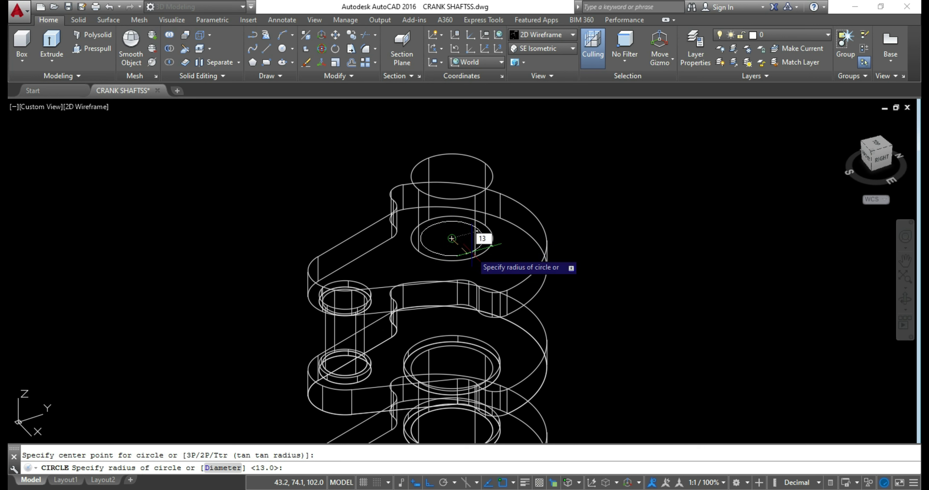
key(Return)
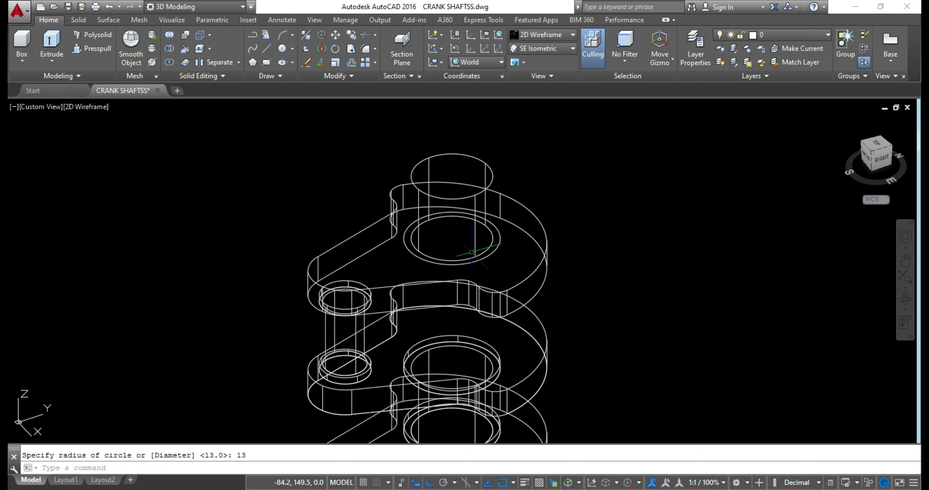
click(92, 48)
click(451, 238)
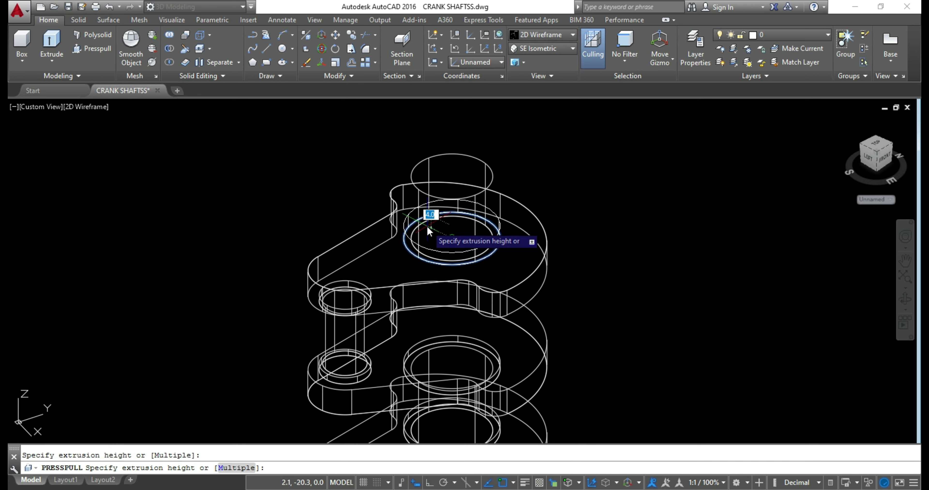
click(451, 239)
key(Return)
Add a radius-13 circle on the journal top and press-pull its ring 2 units high.
text(c)
key(Return)
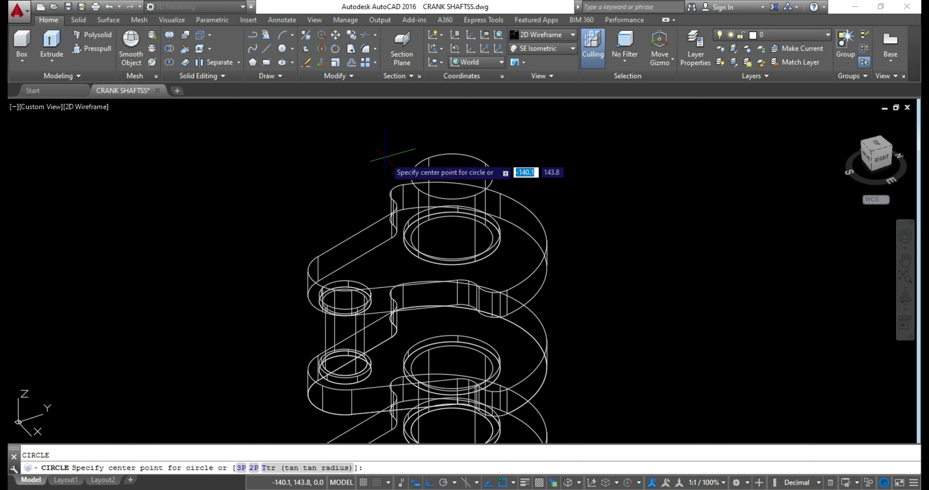
click(451, 176)
text(13)
key(Return)
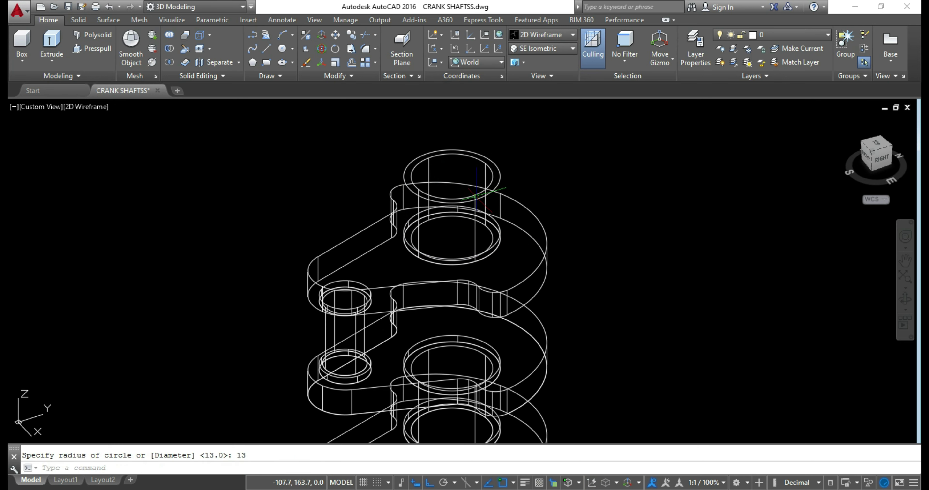
click(92, 49)
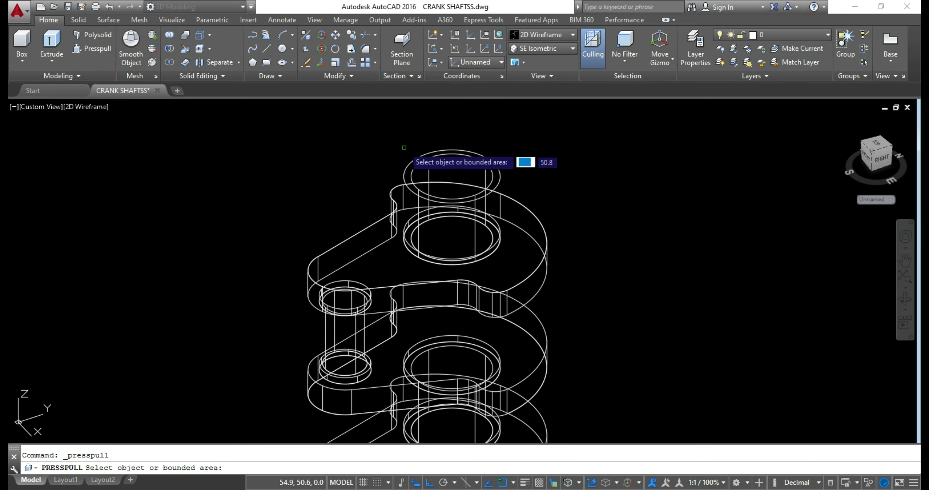
click(438, 145)
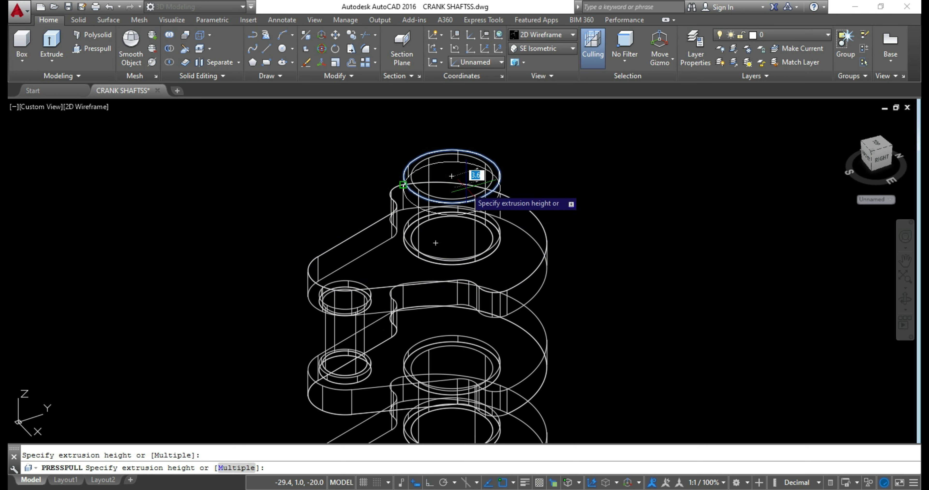
text(2)
key(Return)
key(Return)
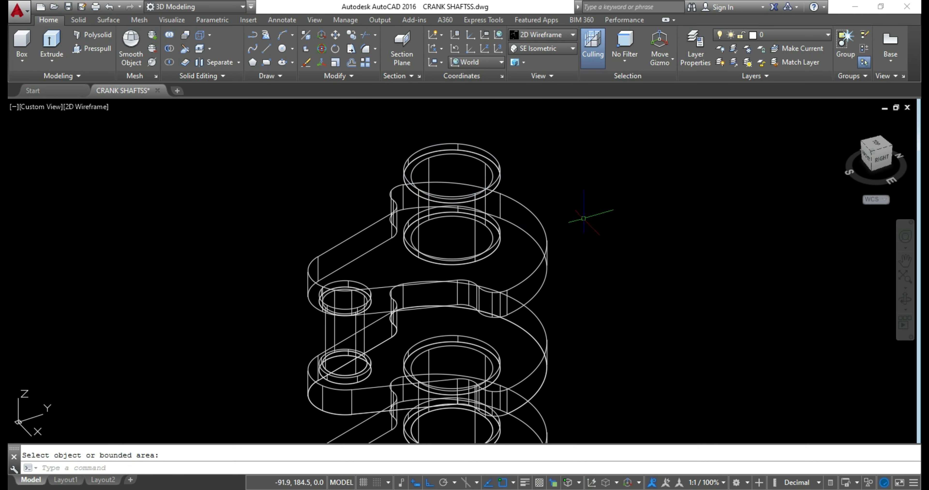
Orbit the crankshaft to a straight side view to inspect the stacked throws.
scroll(482, 176, down, 2)
scroll(477, 307, up, 2)
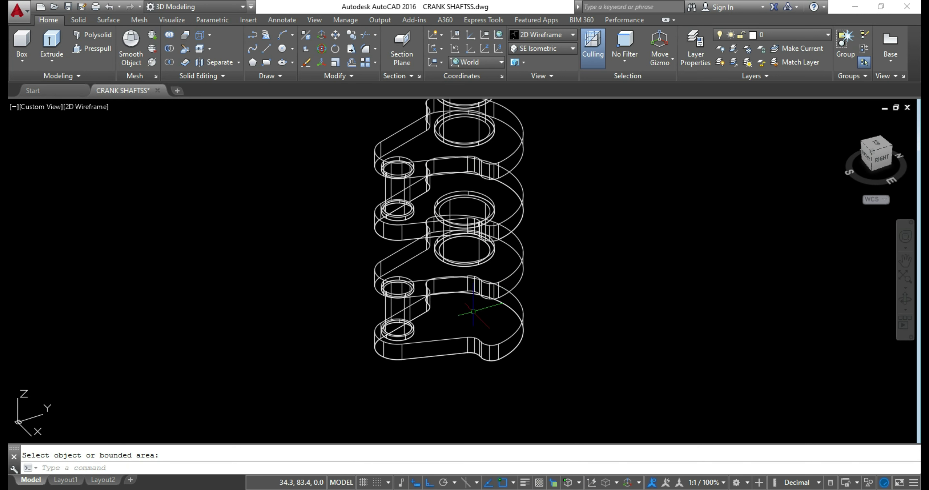
scroll(529, 354, down, 2)
scroll(539, 302, up, 1)
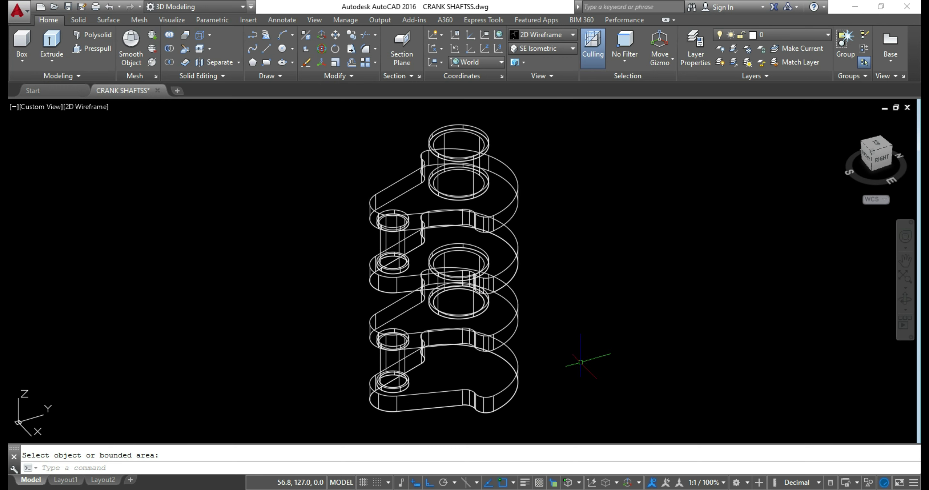
scroll(606, 366, down, 1)
scroll(580, 327, up, 1)
shift+middle_drag(573, 278, 540, 295)
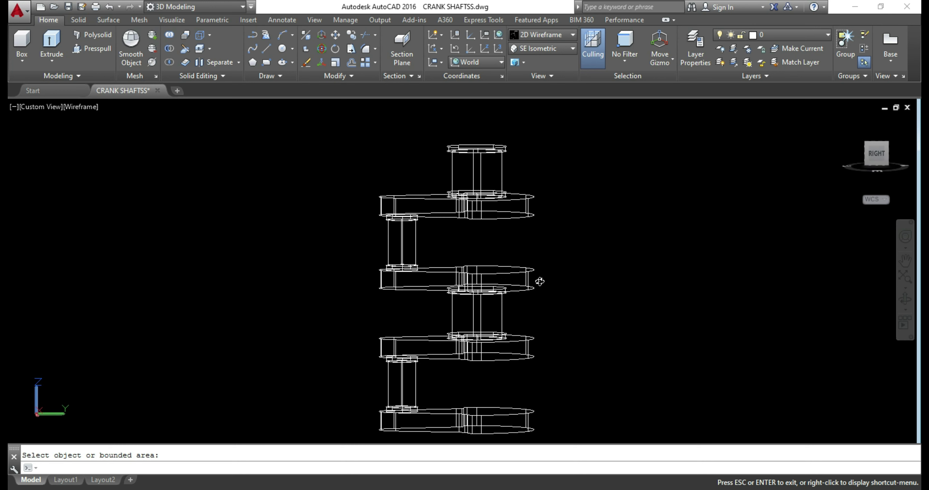
shift+middle_drag(541, 295, 536, 286)
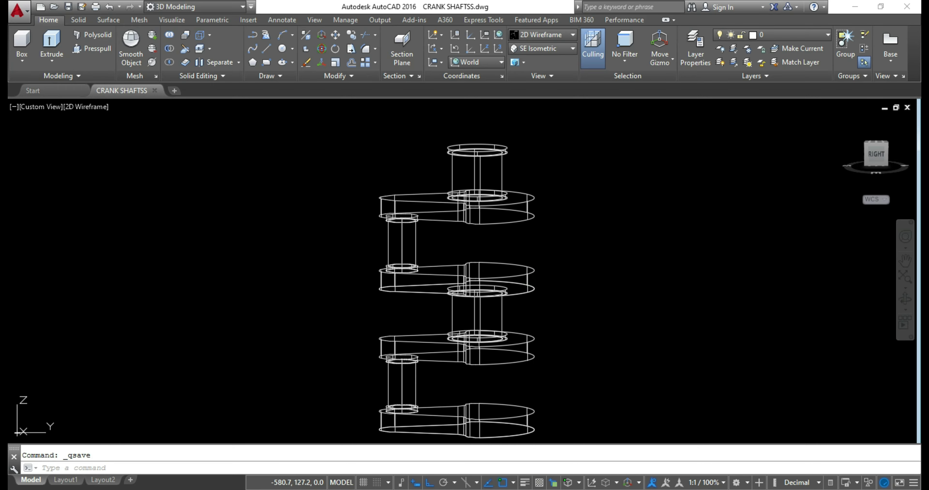
Orbit back to an isometric view of the crankshaft and zoom out.
mouse_move(591, 278)
shift+middle_down()
mouse_move(661, 234)
mouse_move(636, 220)
mouse_move(623, 286)
shift+middle_up()
scroll(537, 385, down, 2)
scroll(529, 295, up, 2)
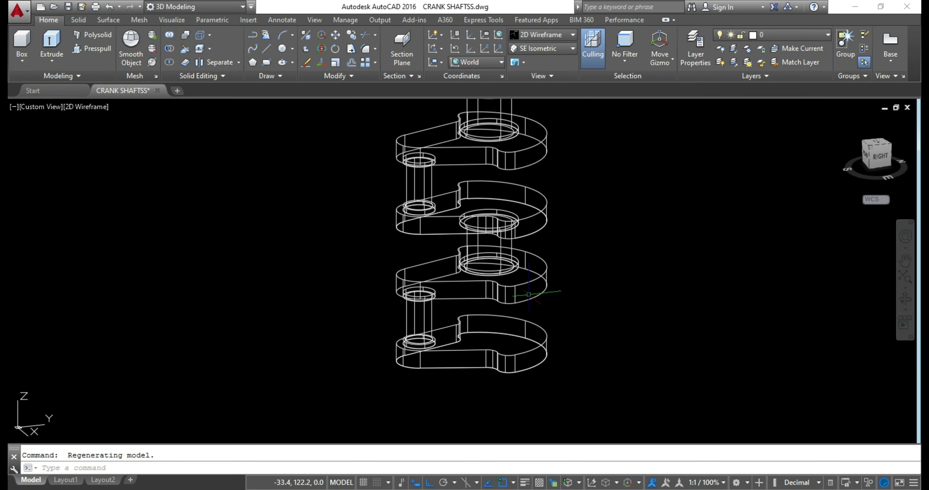
scroll(529, 295, down, 2)
scroll(536, 222, up, 2)
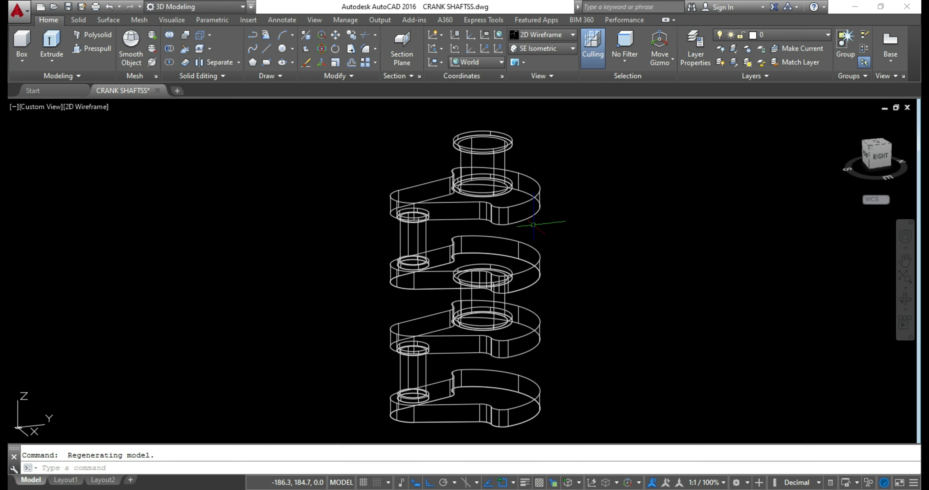
scroll(533, 230, down, 2)
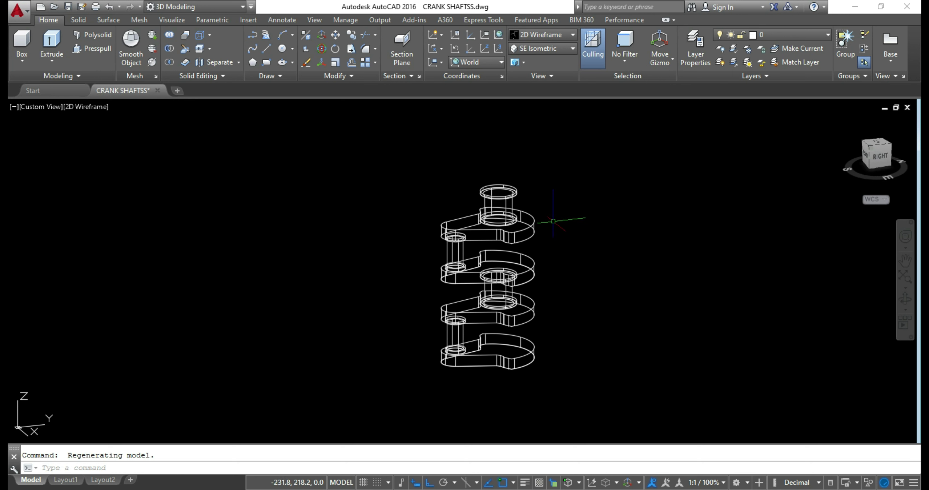
scroll(533, 207, up, 2)
scroll(533, 209, up, 2)
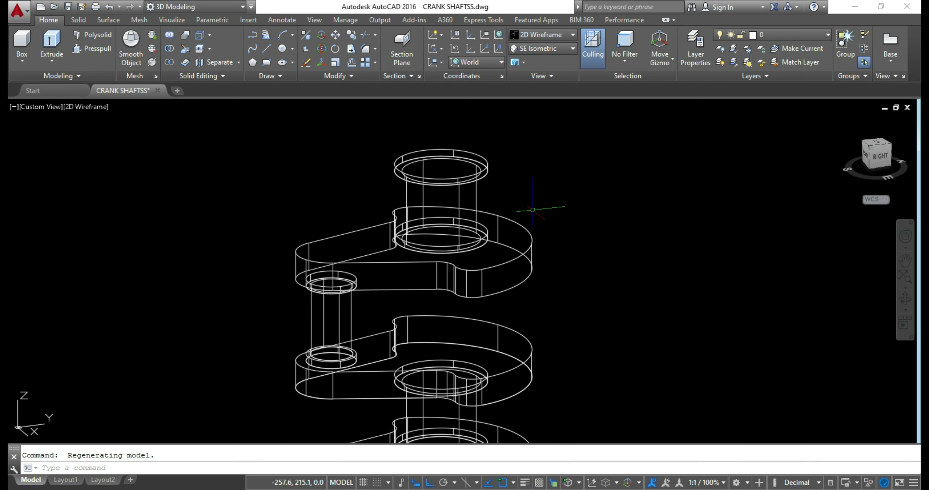
scroll(533, 209, down, 2)
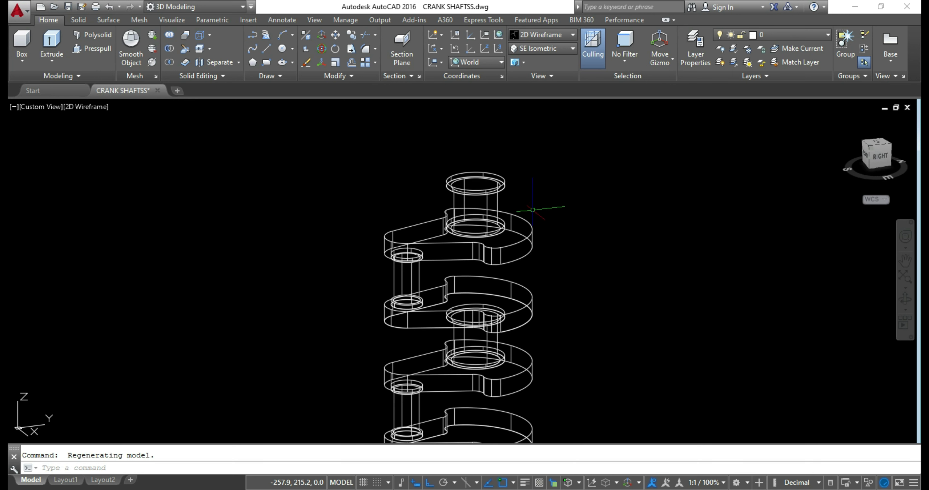
scroll(555, 310, down, 1)
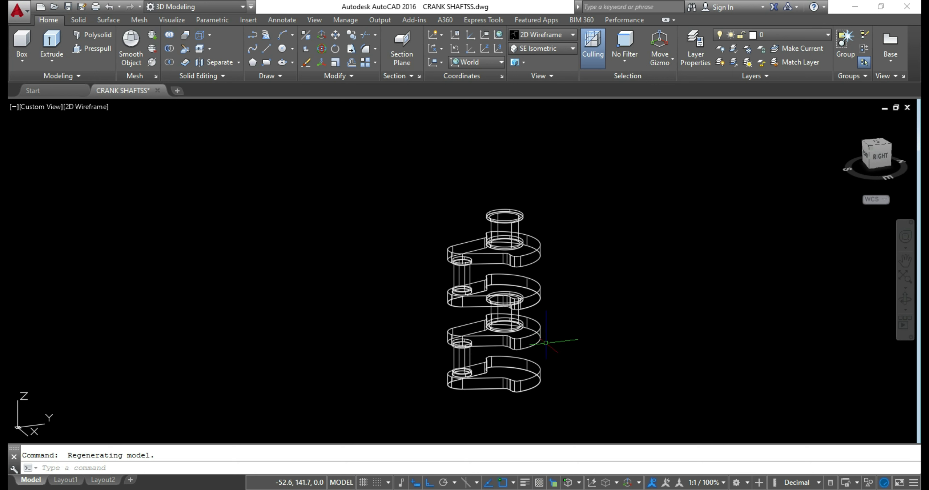
scroll(551, 391, up, 2)
scroll(555, 360, down, 3)
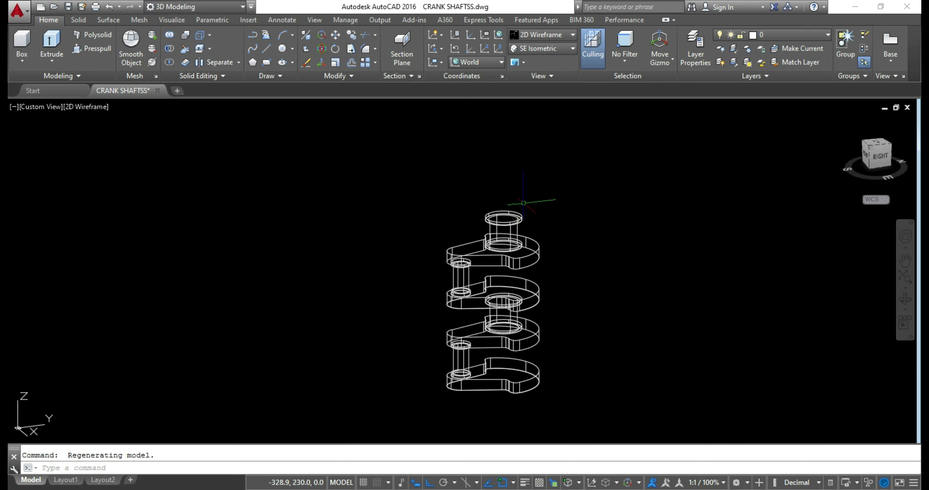
scroll(532, 205, up, 1)
scroll(534, 265, up, 1)
mouse_move(513, 295)
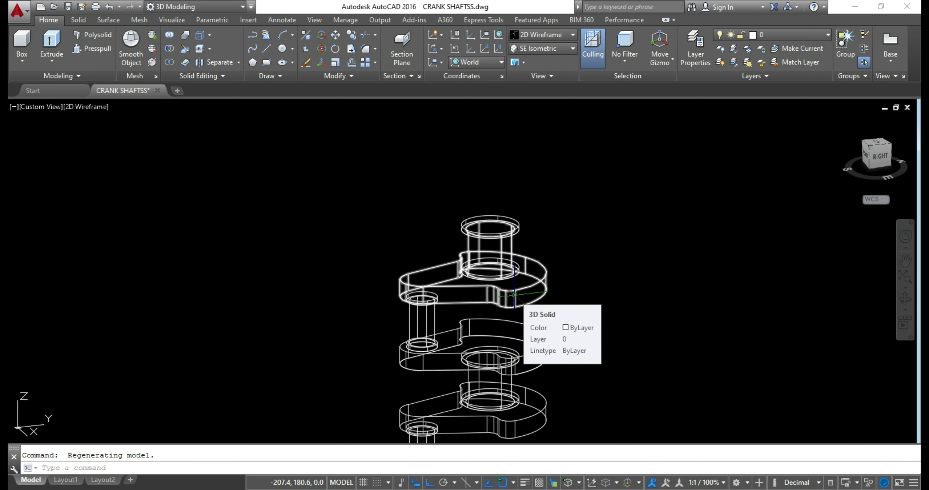
shift+middle_drag(534, 315, 591, 281)
middle_drag(597, 316, 573, 241)
scroll(582, 255, down, 1)
scroll(517, 382, up, 1)
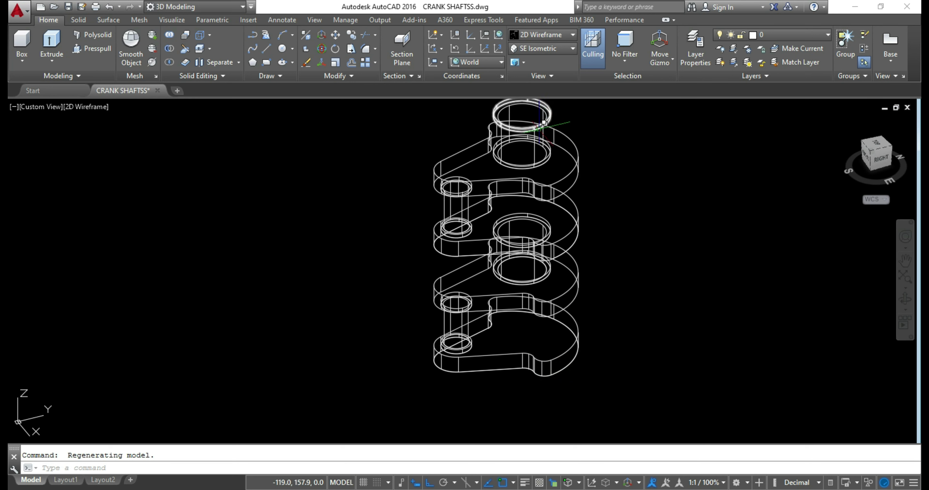
scroll(626, 323, down, 1)
scroll(620, 194, up, 1)
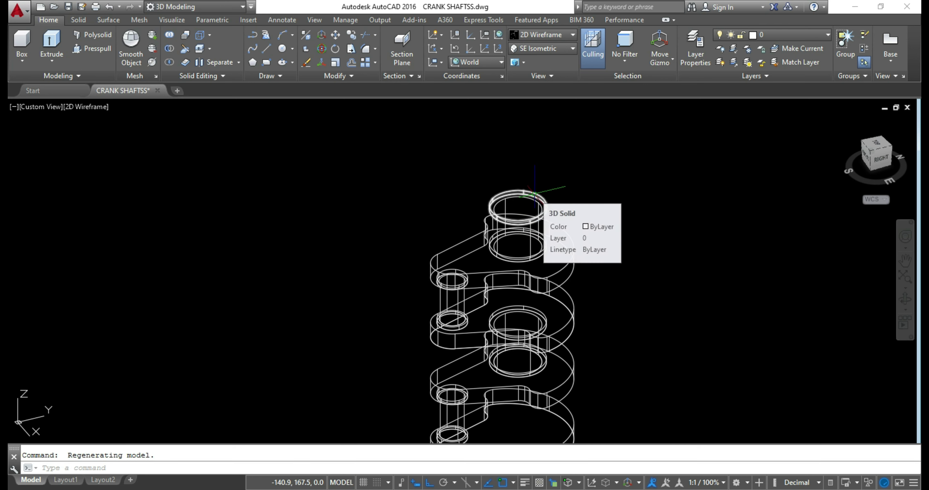
scroll(577, 202, up, 5)
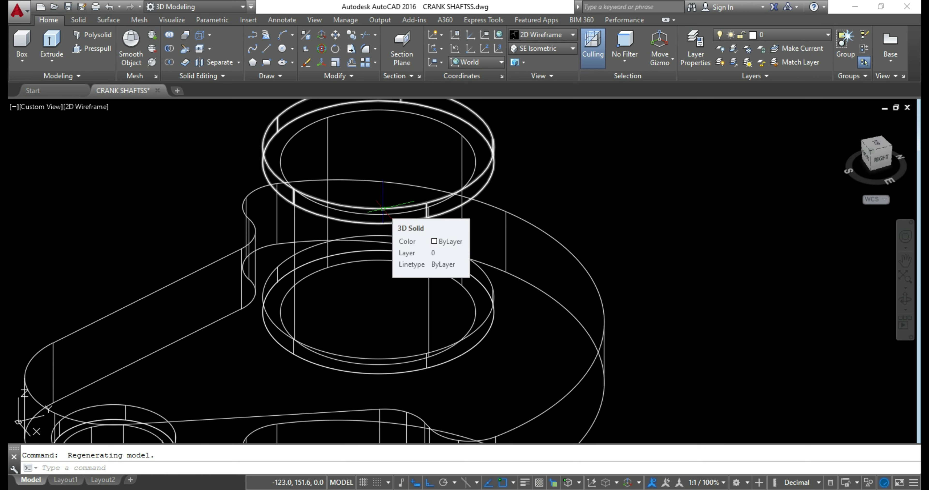
key(Escape)
scroll(508, 265, down, 5)
scroll(537, 389, down, 2)
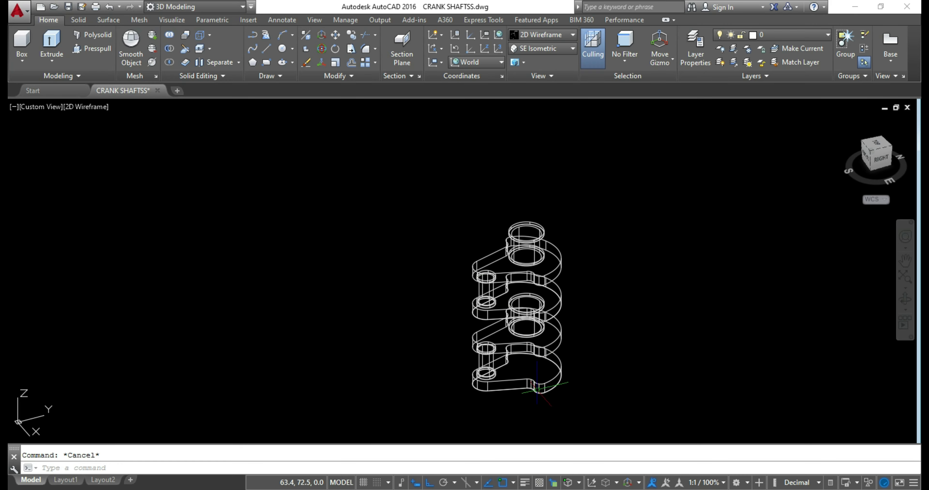
scroll(537, 389, up, 3)
mouse_move(563, 404)
shift+middle_down()
mouse_move(591, 284)
mouse_move(581, 317)
mouse_move(599, 343)
mouse_move(552, 399)
shift+middle_up()
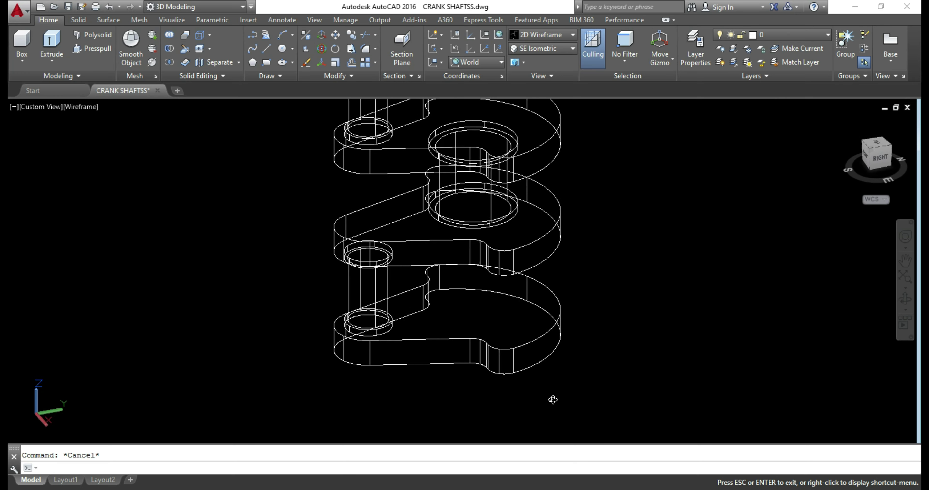
scroll(496, 370, down, 5)
scroll(493, 281, up, 1)
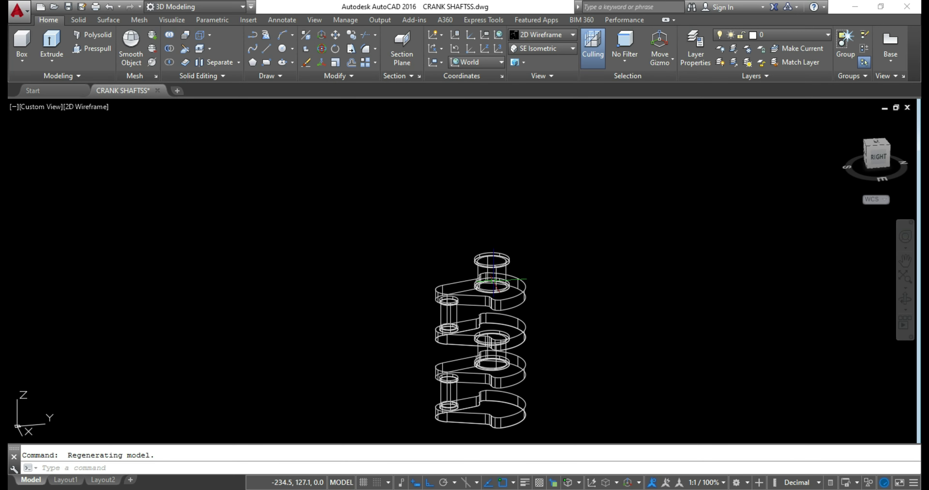
scroll(493, 279, up, 4)
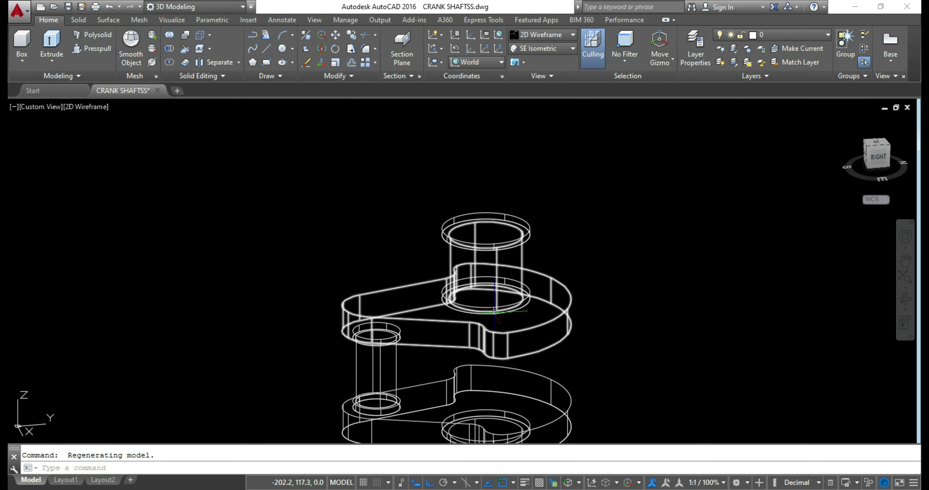
scroll(580, 262, down, 2)
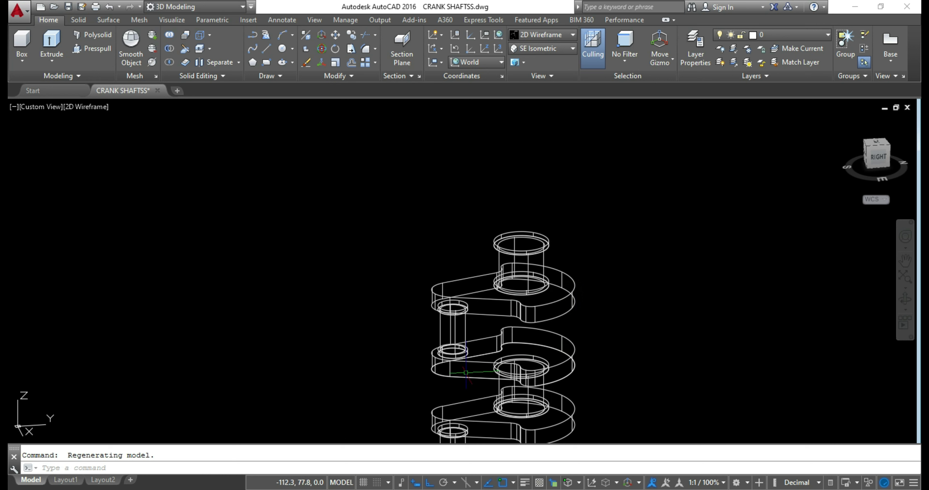
Start a copy and select the middle web, crank pin, upper web and upper shaft.
click(351, 35)
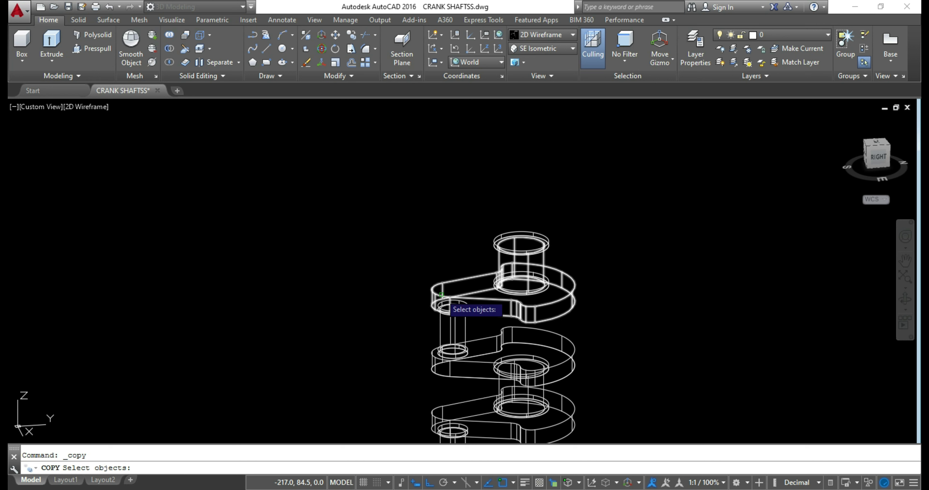
scroll(424, 193, down, 2)
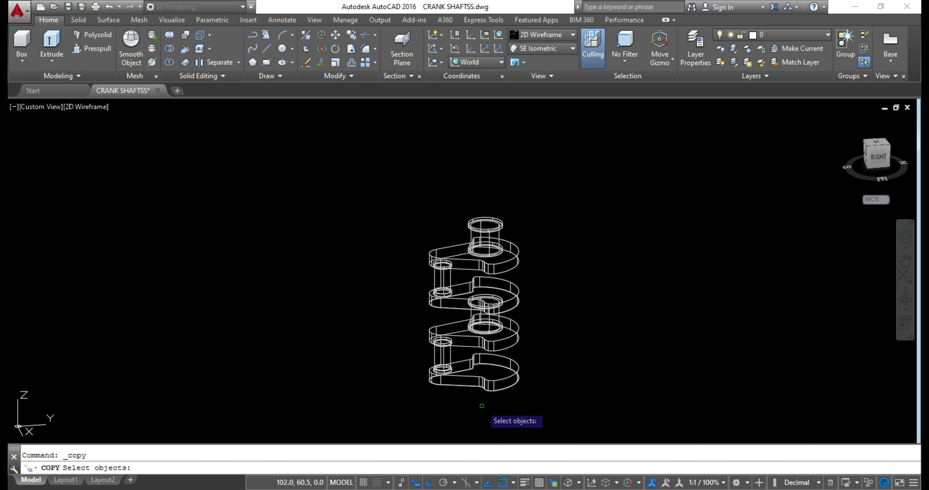
scroll(481, 405, up, 3)
scroll(483, 404, up, 2)
scroll(487, 402, down, 3)
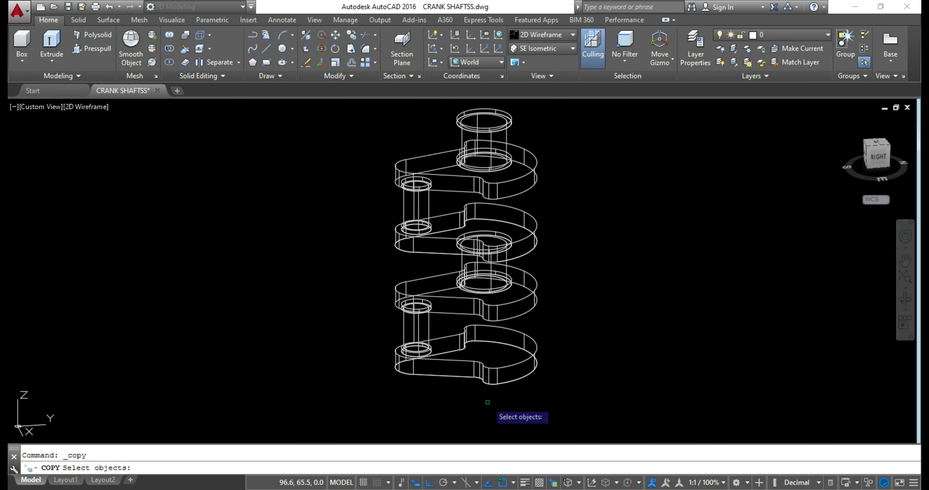
scroll(488, 400, down, 2)
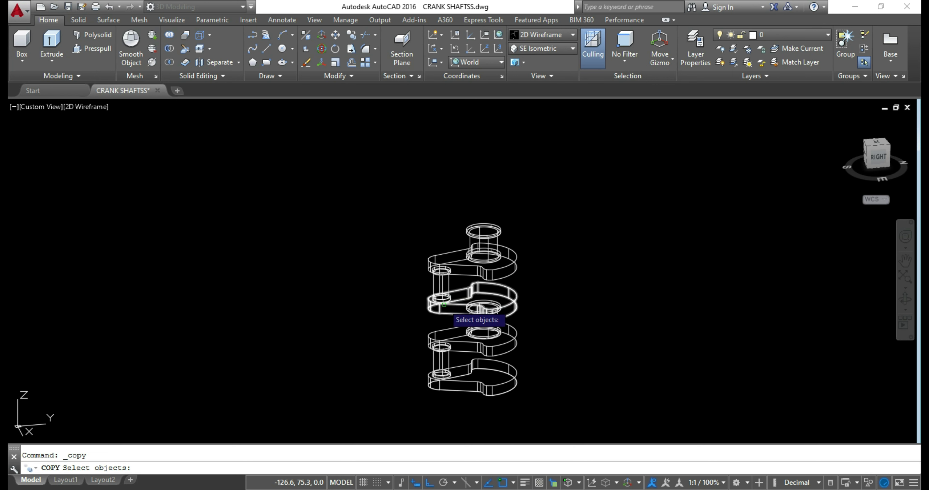
click(444, 304)
click(467, 346)
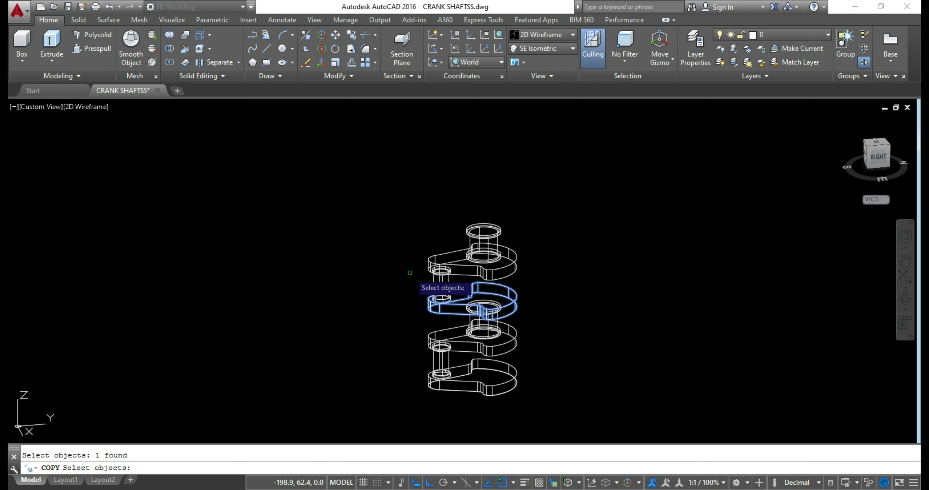
scroll(469, 295, up, 4)
click(331, 227)
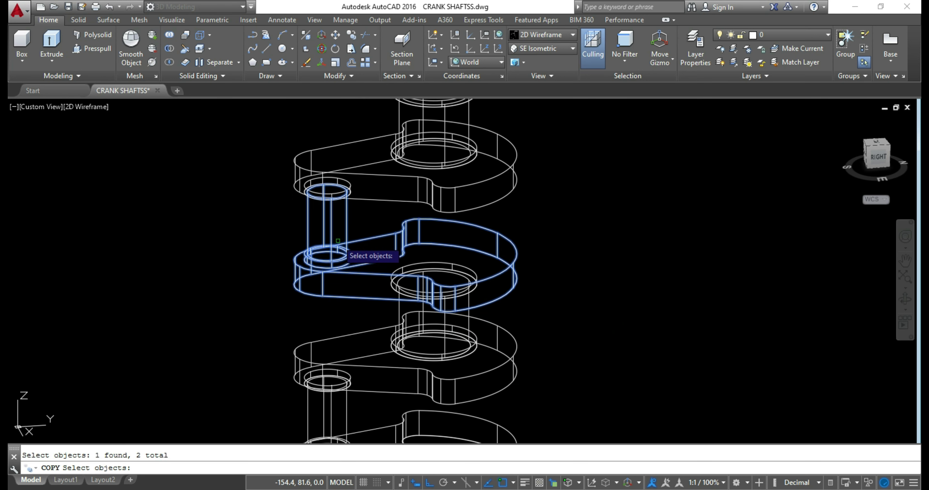
click(383, 175)
click(355, 179)
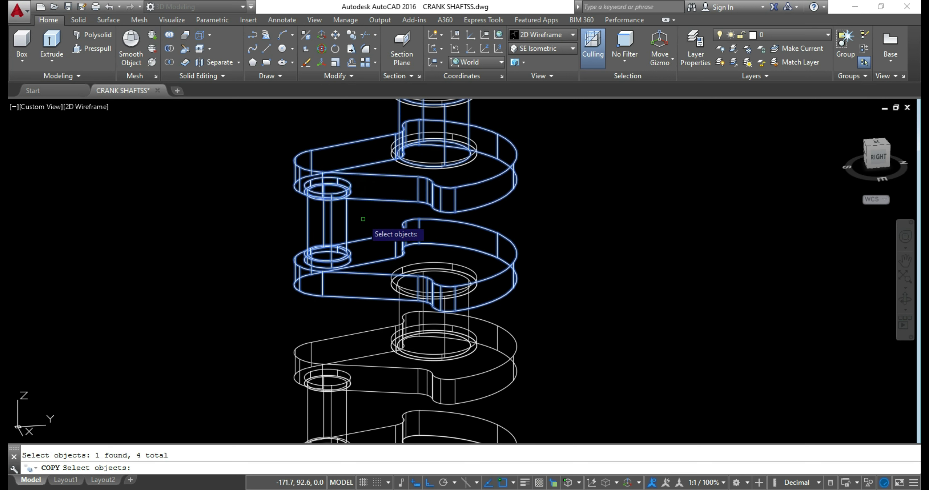
Add the overlapping top journal solids to the copy selection and finish selecting.
scroll(394, 221, down, 2)
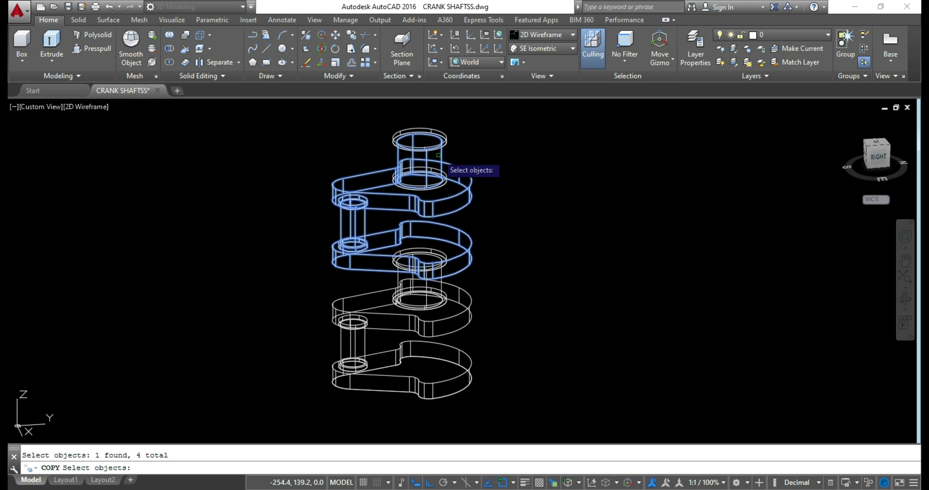
click(438, 173)
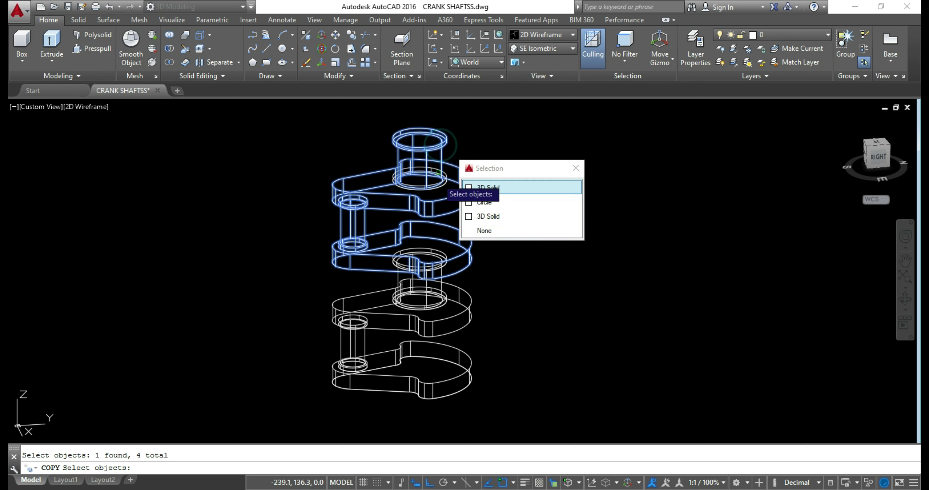
click(486, 186)
click(437, 215)
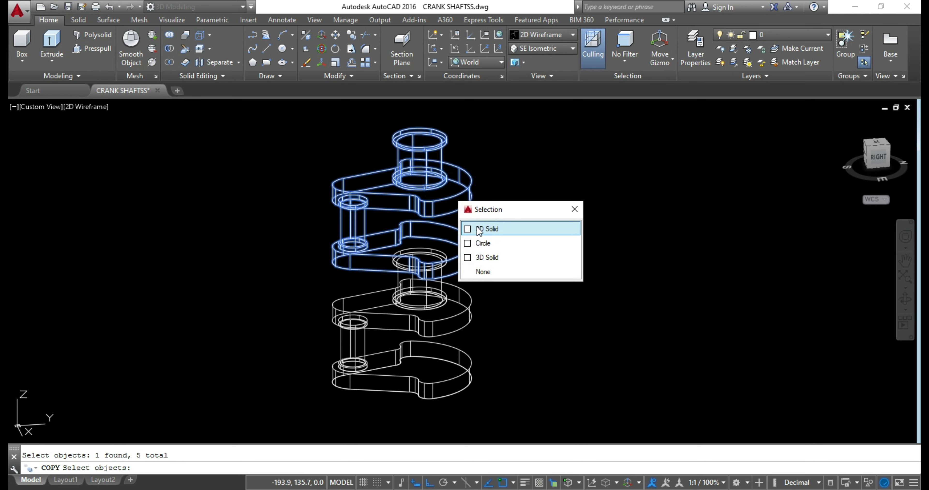
click(479, 230)
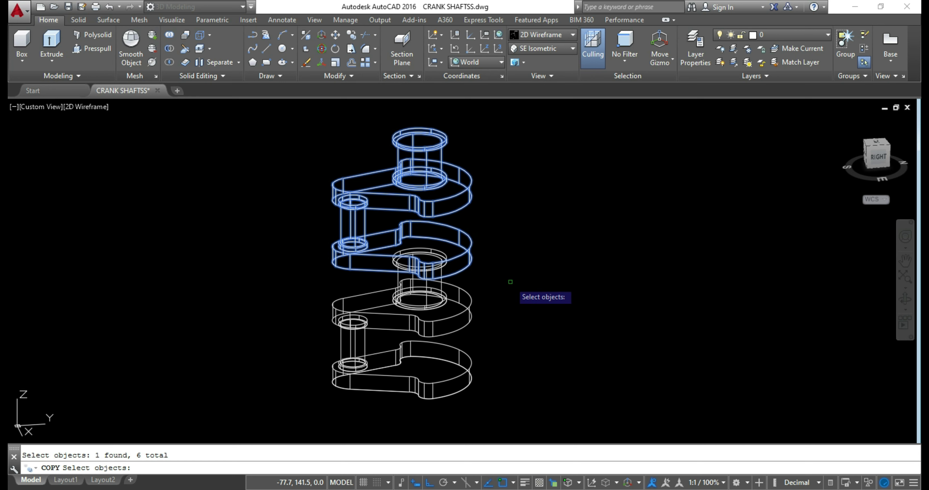
key(Return)
Set the copy base point at the journal circle centre.
shift+middle_drag(498, 265, 481, 254)
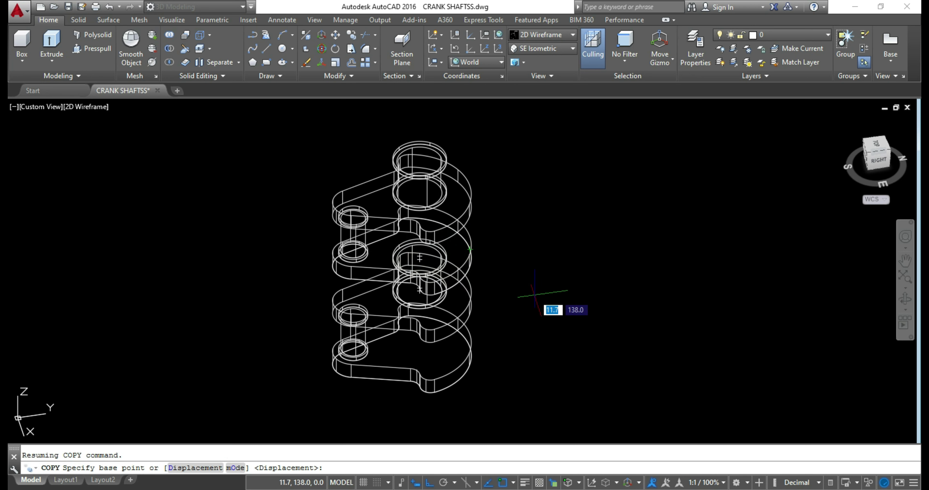
scroll(480, 284, up, 6)
scroll(469, 288, down, 2)
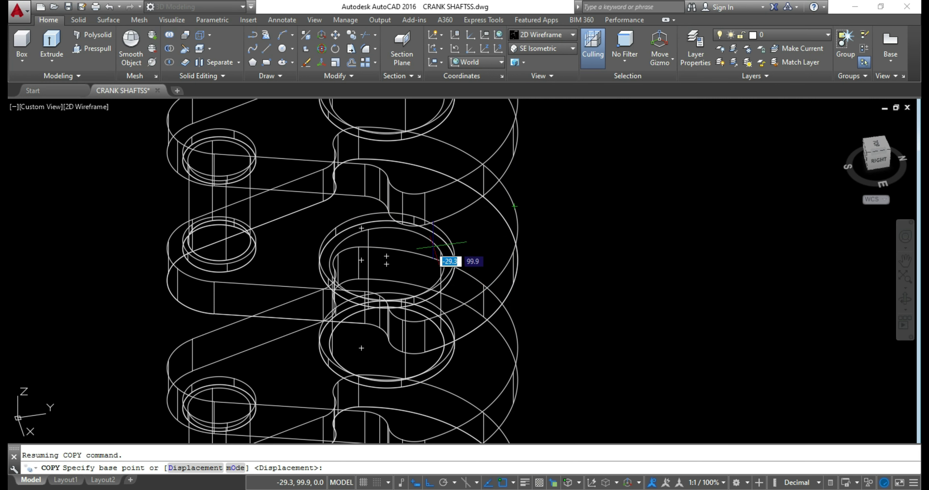
click(362, 235)
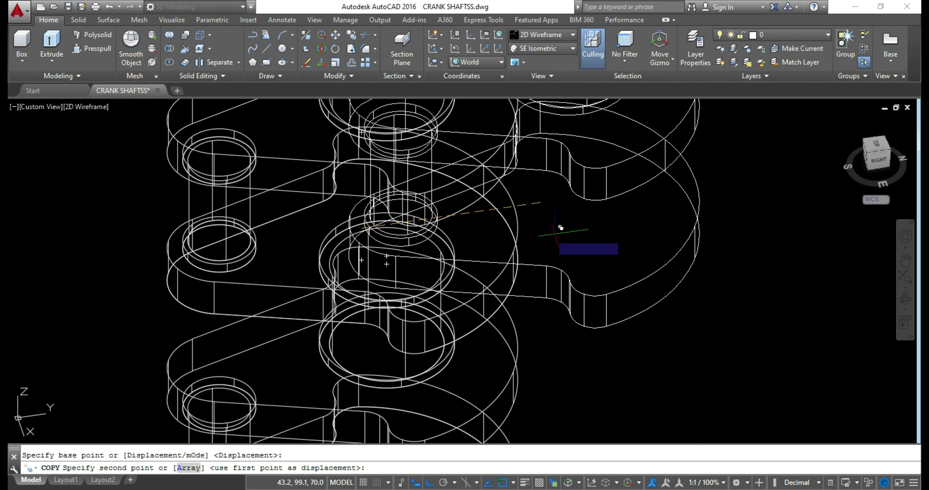
Place the copied throw straight above the crankshaft along Z and end the copy.
scroll(685, 299, down, 3)
scroll(689, 195, down, 2)
scroll(537, 180, down, 2)
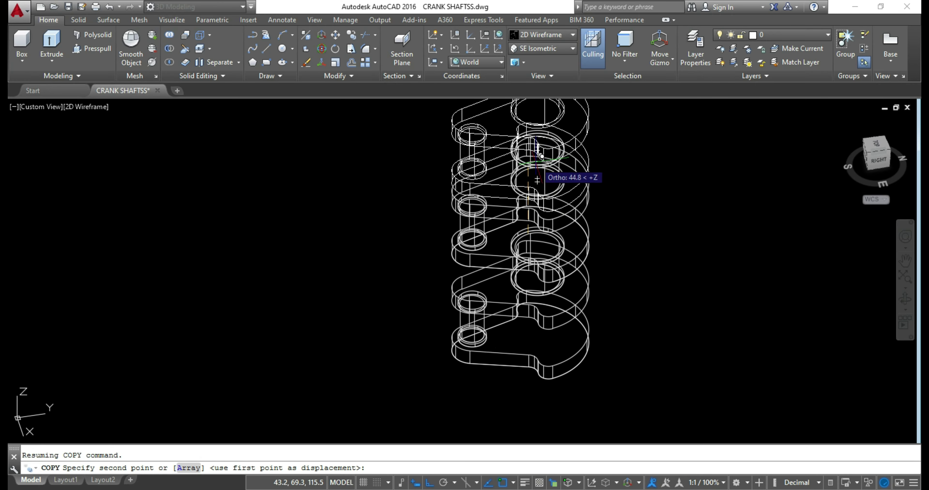
scroll(549, 238, down, 2)
scroll(450, 306, down, 2)
scroll(496, 201, up, 4)
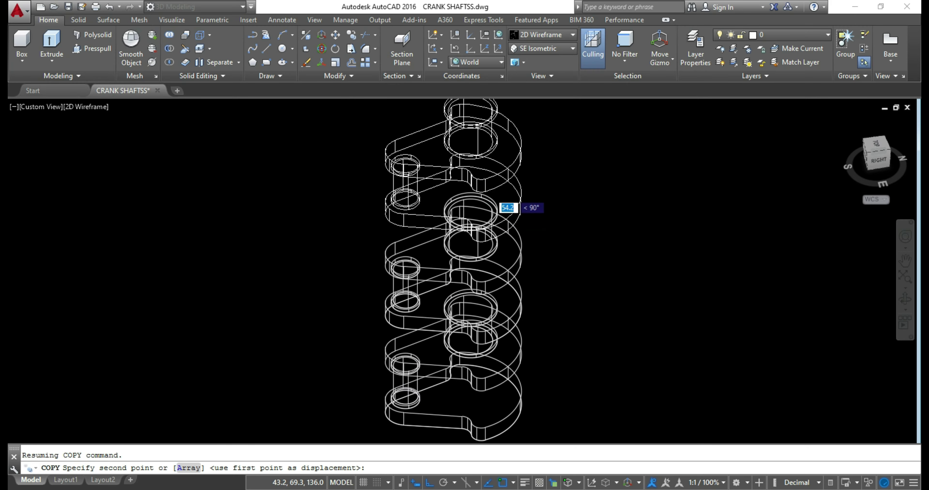
scroll(496, 204, up, 5)
scroll(363, 275, up, 2)
click(357, 283)
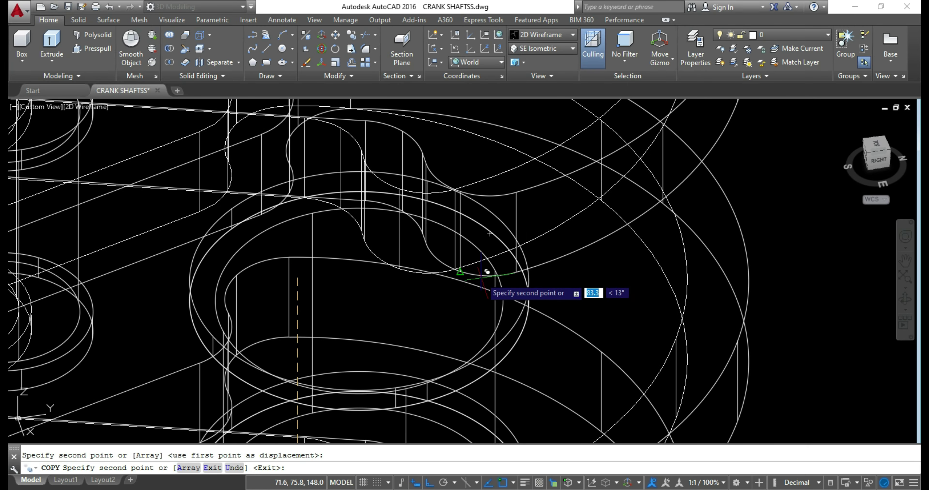
key(Escape)
scroll(541, 295, down, 5)
scroll(595, 314, down, 2)
scroll(591, 315, down, 1)
scroll(577, 320, up, 1)
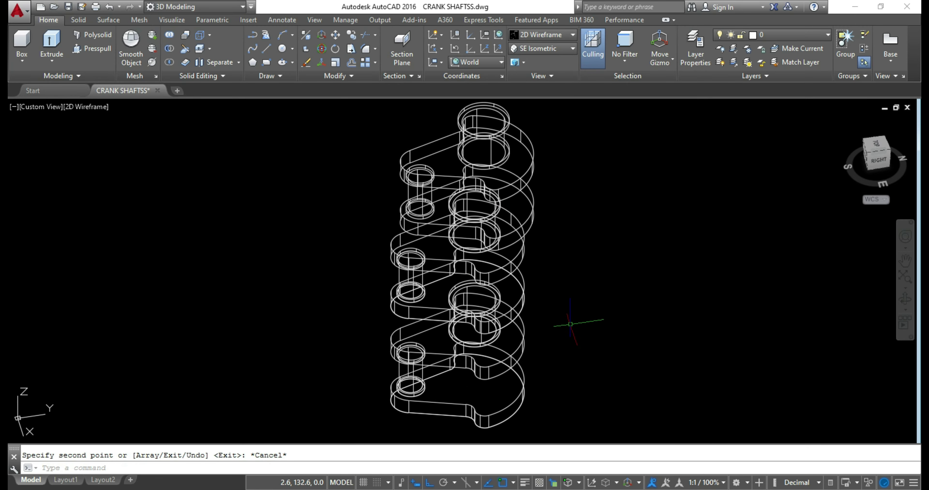
shift+middle_drag(570, 323, 576, 293)
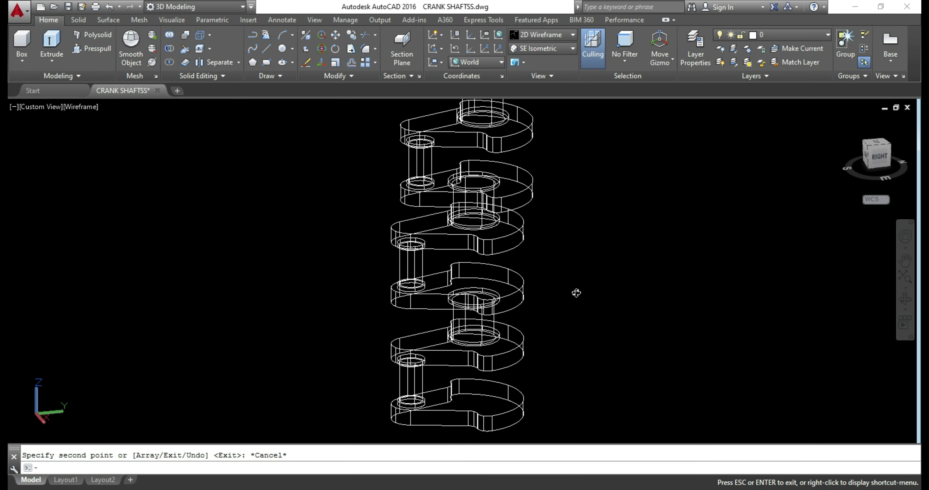
Undo the throw copy with Ctrl+Z, returning the crankshaft to two throws.
mouse_move(570, 295)
shift+middle_down()
mouse_move(578, 331)
mouse_move(564, 296)
mouse_move(577, 312)
mouse_move(566, 242)
mouse_move(557, 282)
mouse_move(486, 172)
shift+middle_up()
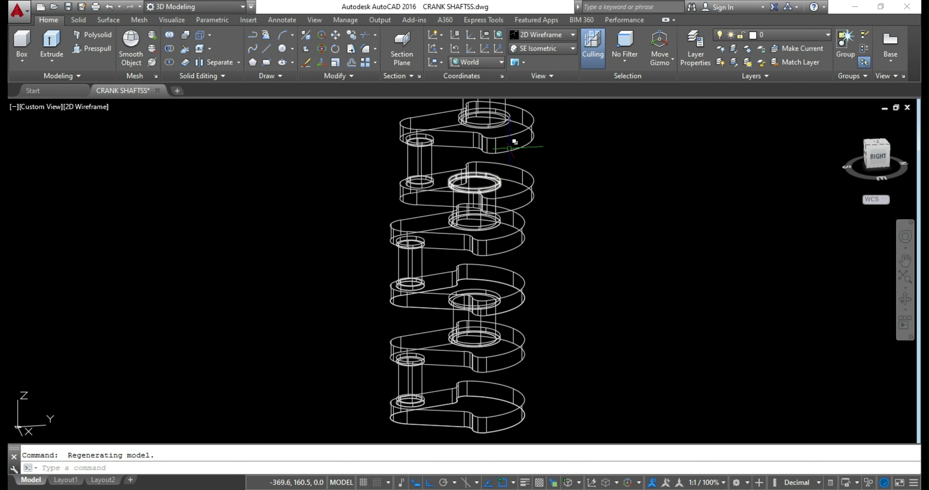
key(ctrl+z)
scroll(506, 148, up, 2)
scroll(504, 150, up, 5)
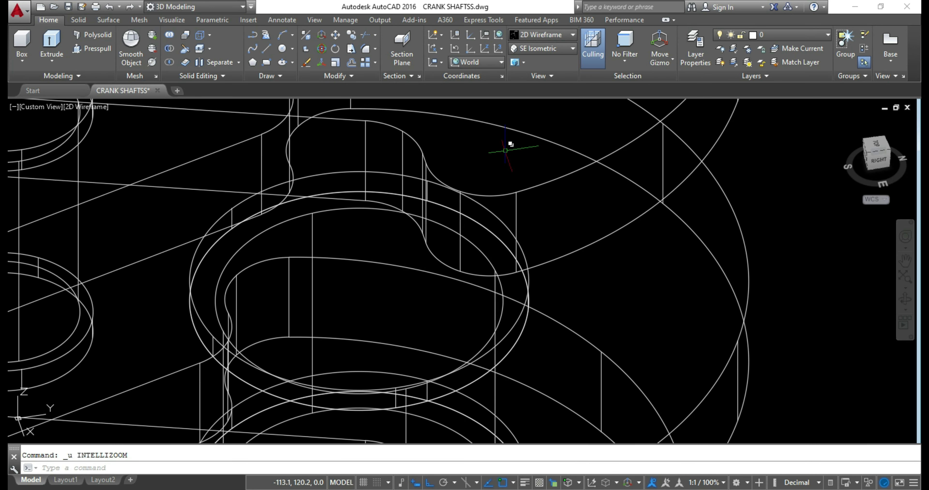
key(ctrl+z)
scroll(504, 159, down, 3)
scroll(481, 307, up, 3)
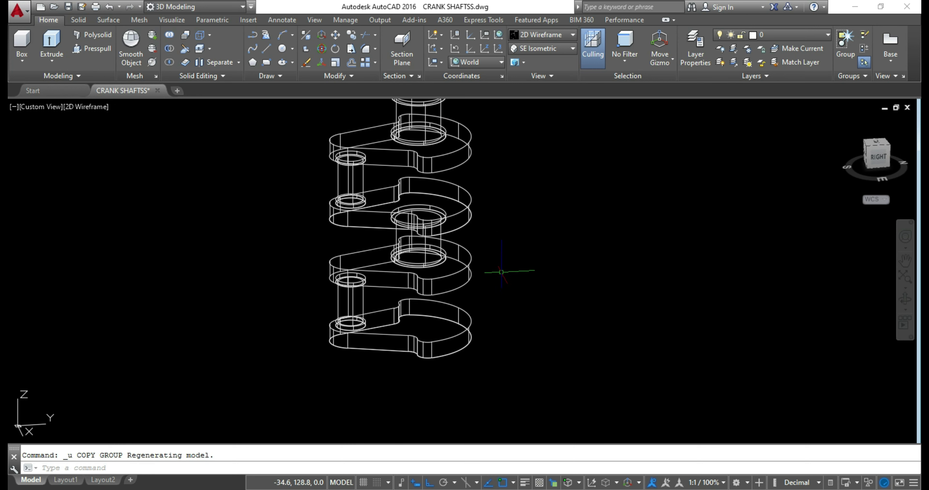
scroll(534, 265, down, 2)
scroll(465, 185, up, 2)
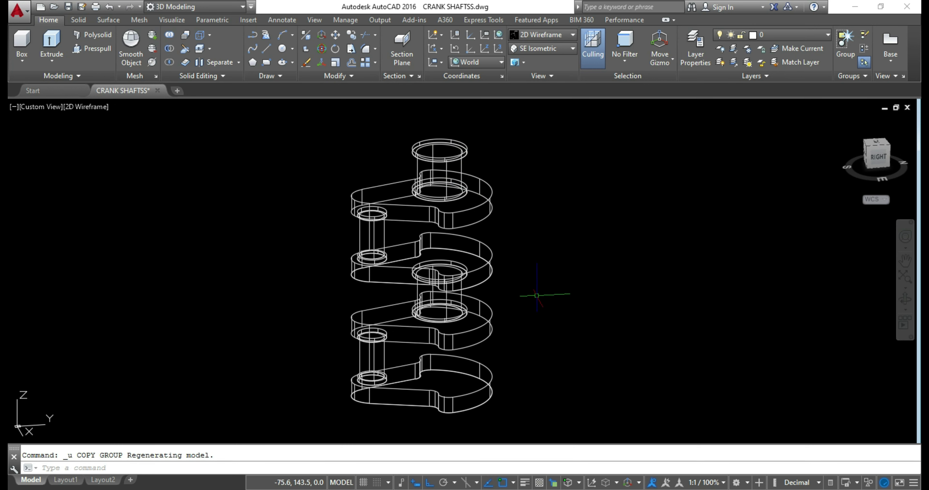
shift+middle_drag(518, 370, 531, 384)
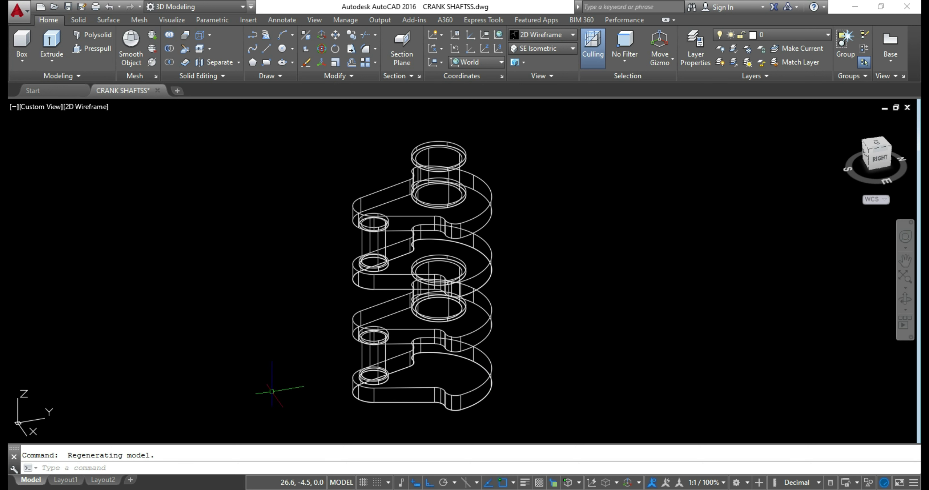
text(CO)
Select the bottom web, lower crank pin and its top circle for copying, then cancel.
key(Return)
click(446, 393)
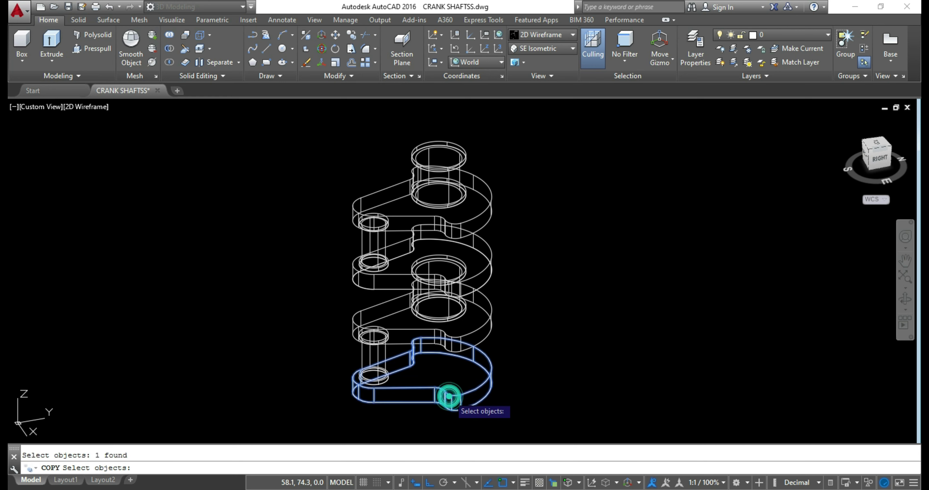
click(375, 380)
click(425, 424)
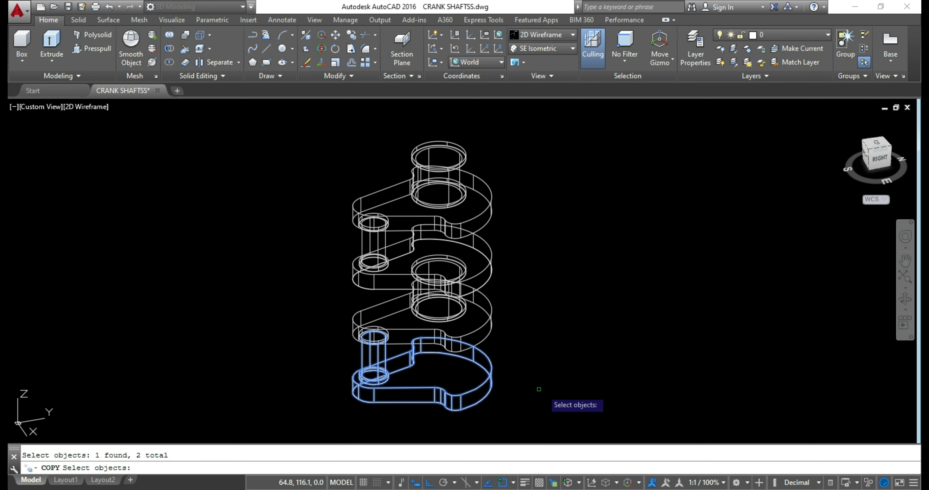
shift+middle_drag(550, 391, 557, 380)
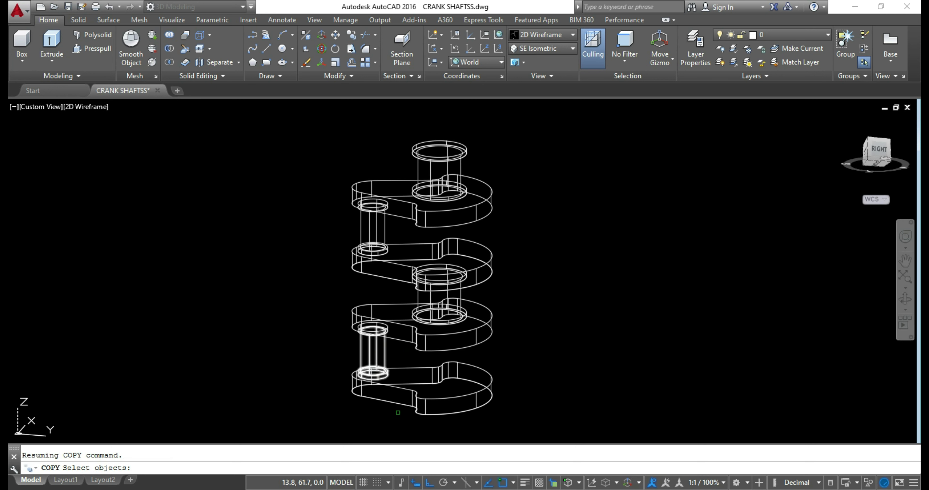
click(394, 386)
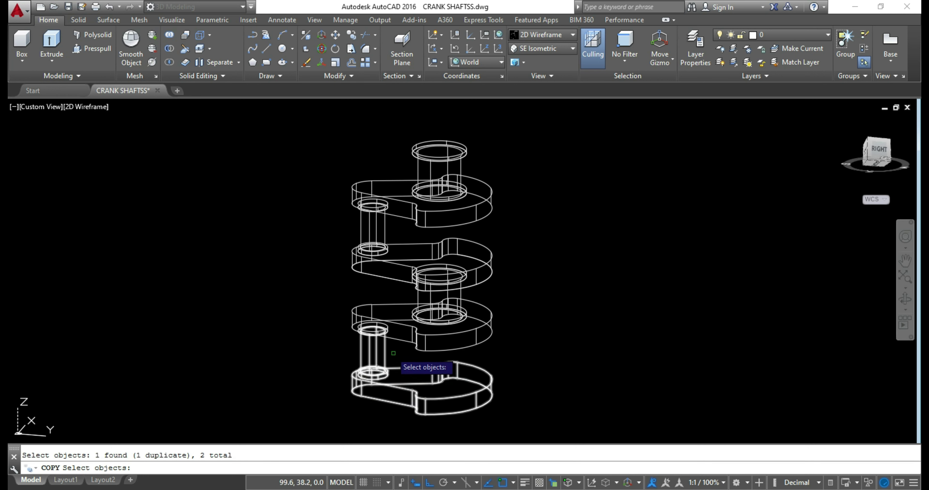
click(391, 325)
click(461, 389)
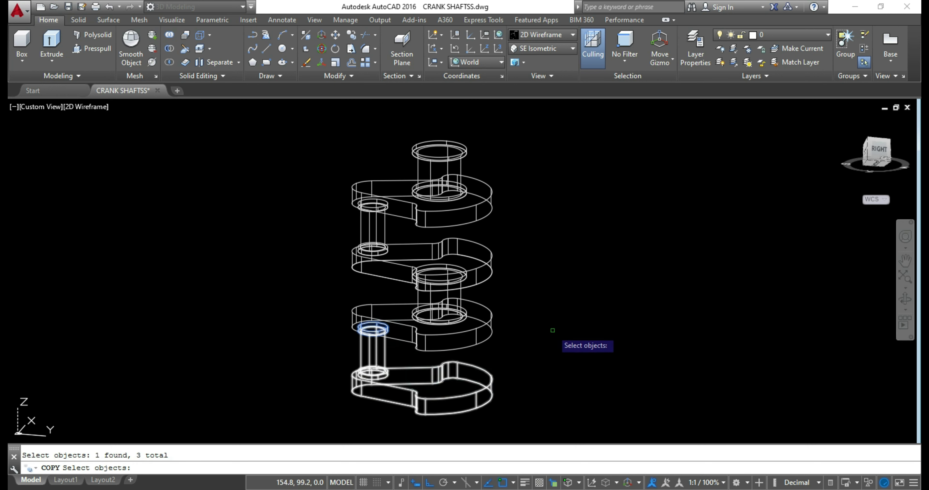
key(Return)
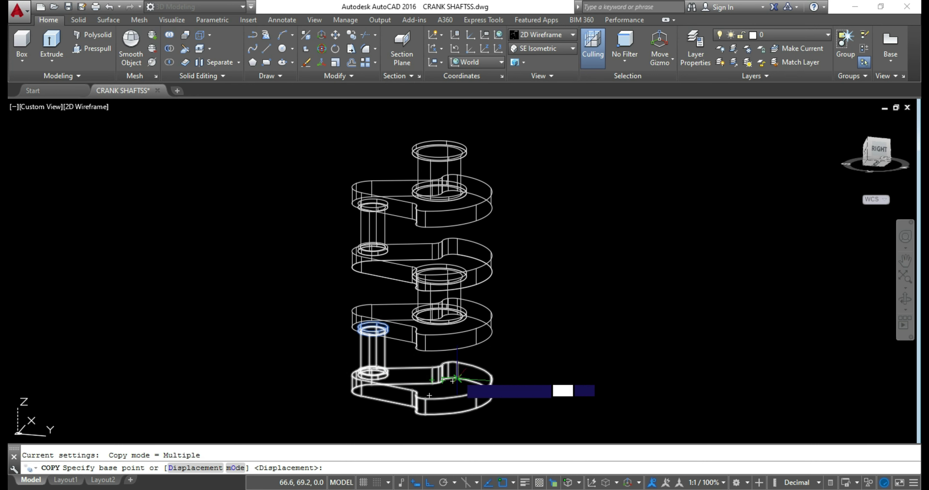
mouse_move(537, 338)
shift+middle_down()
mouse_move(541, 265)
mouse_move(518, 306)
shift+middle_up()
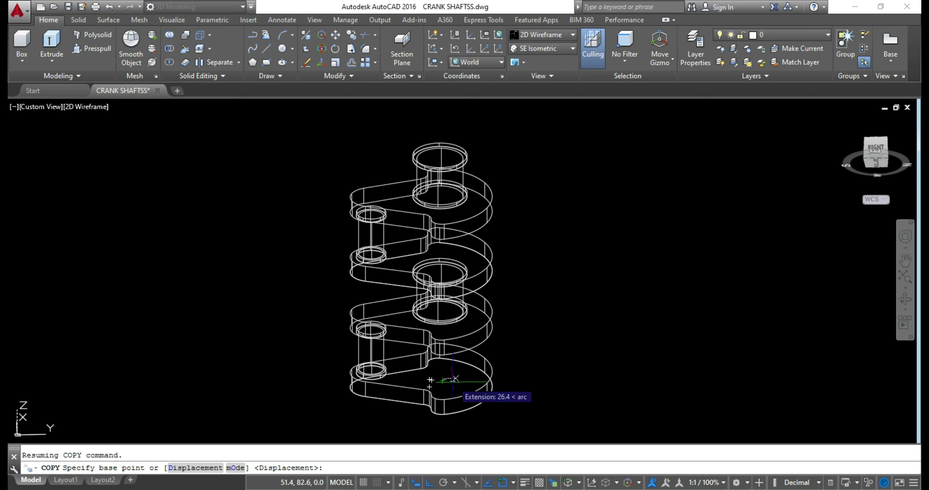
scroll(479, 351, up, 5)
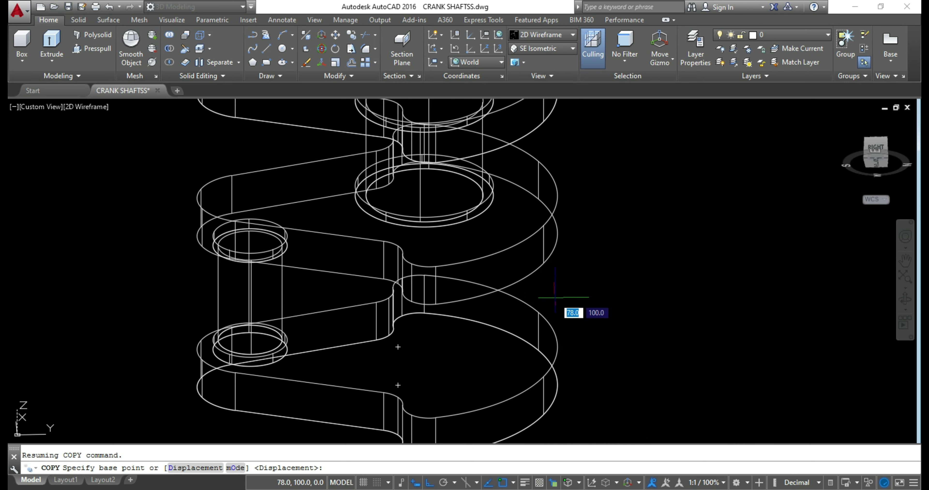
key(Escape)
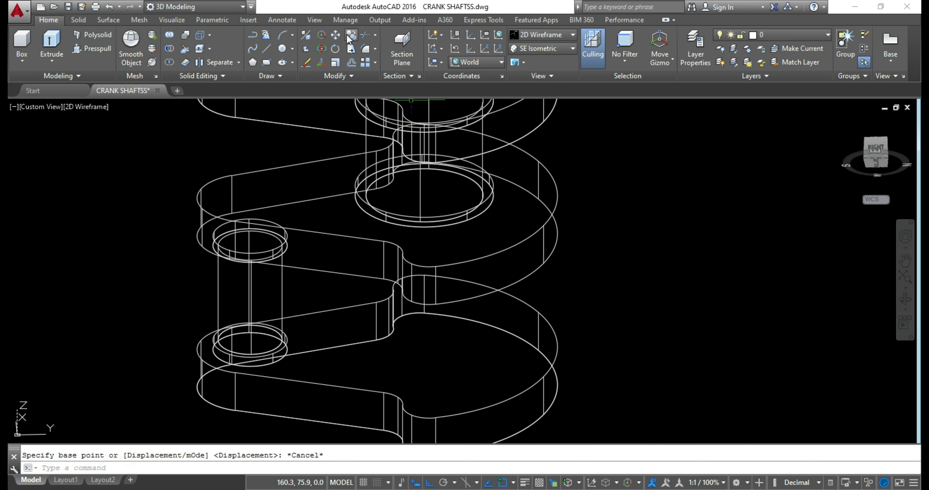
Select the lower crank web and its crankpin cylinder for copying.
click(349, 35)
click(477, 409)
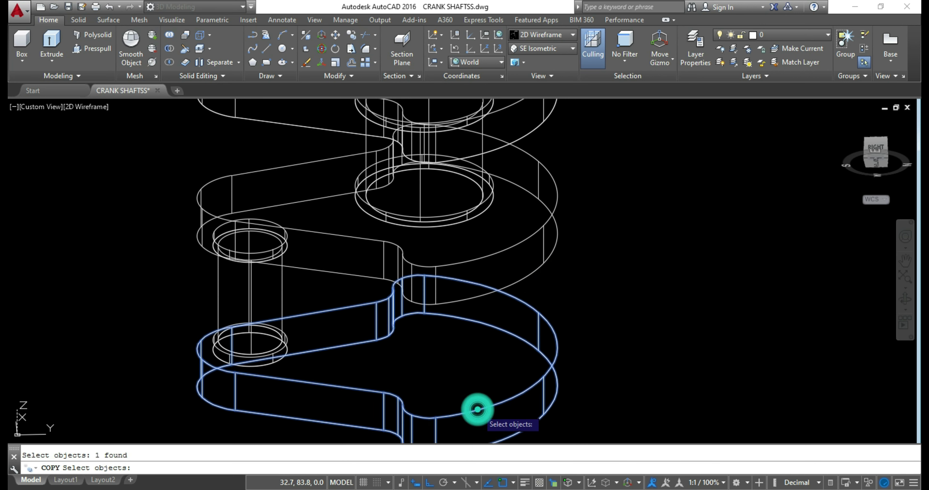
click(271, 362)
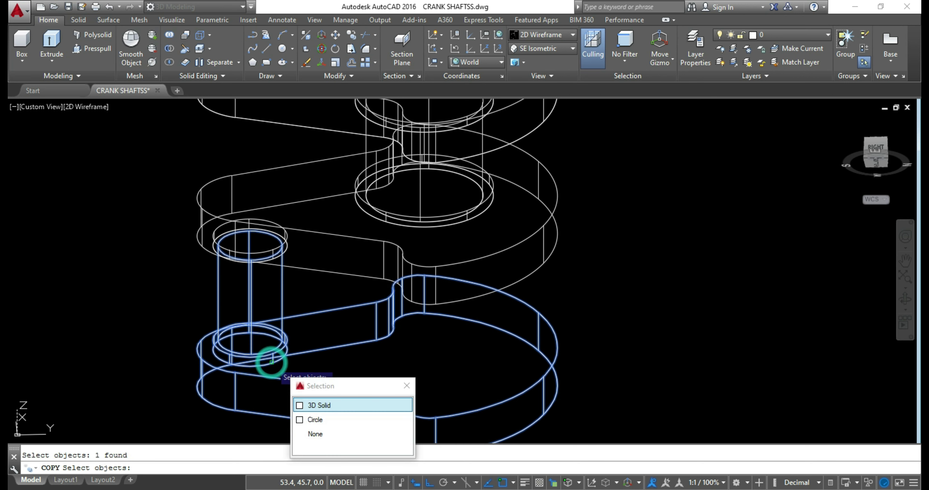
click(318, 404)
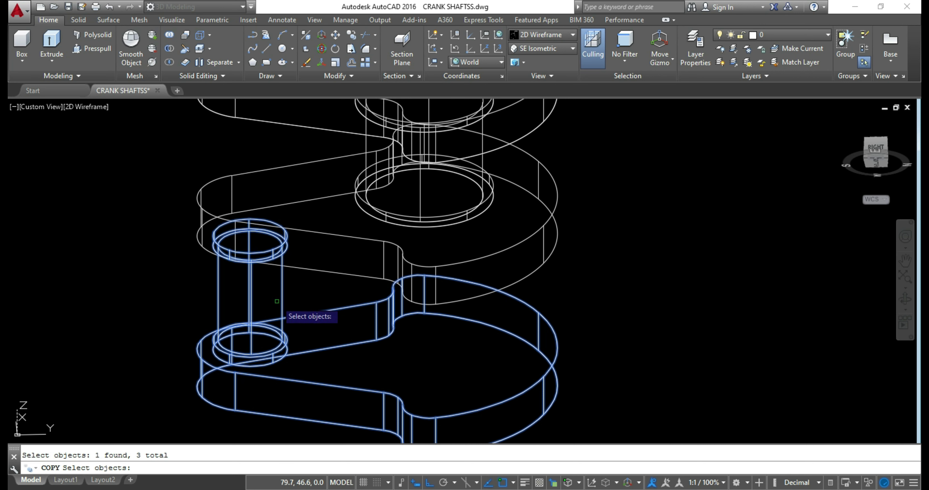
key(Return)
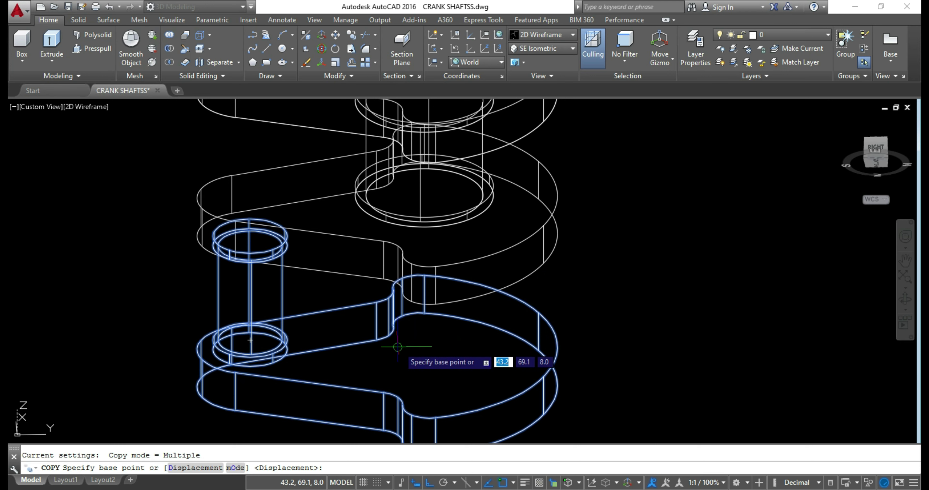
Copy them upward from a base point 5 units along tracking to stack another throw.
text(5)
key(Return)
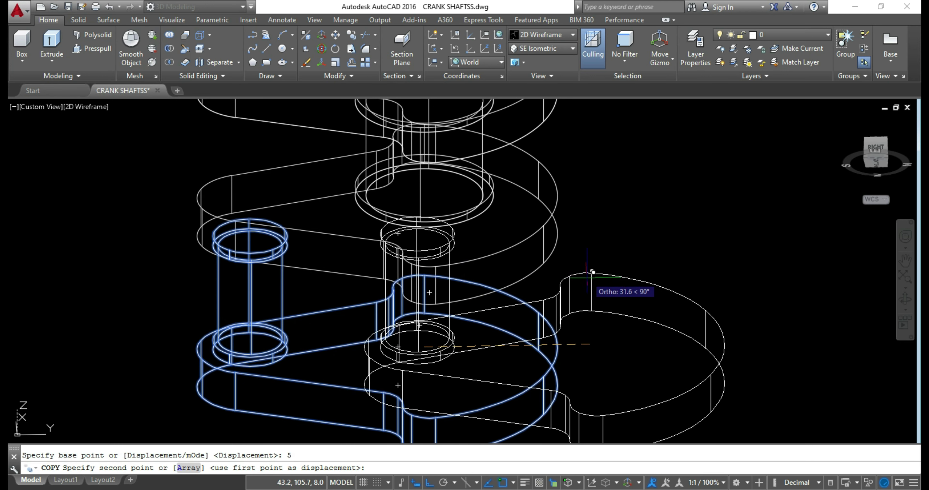
scroll(505, 360, down, 5)
scroll(464, 199, up, 6)
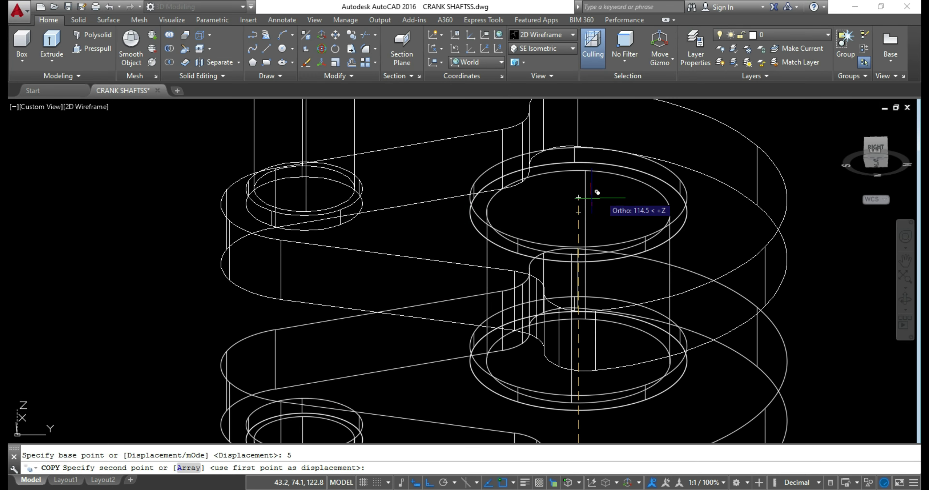
key(Return)
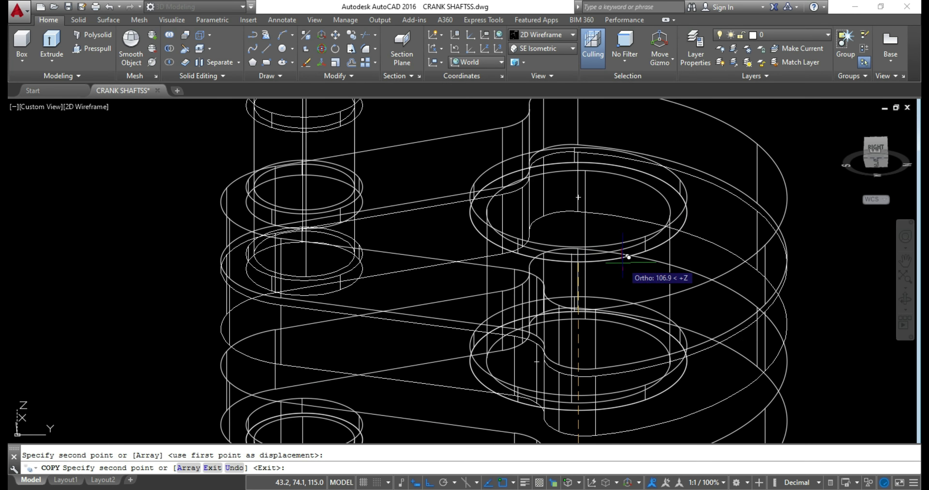
key(Escape)
scroll(351, 239, down, 3)
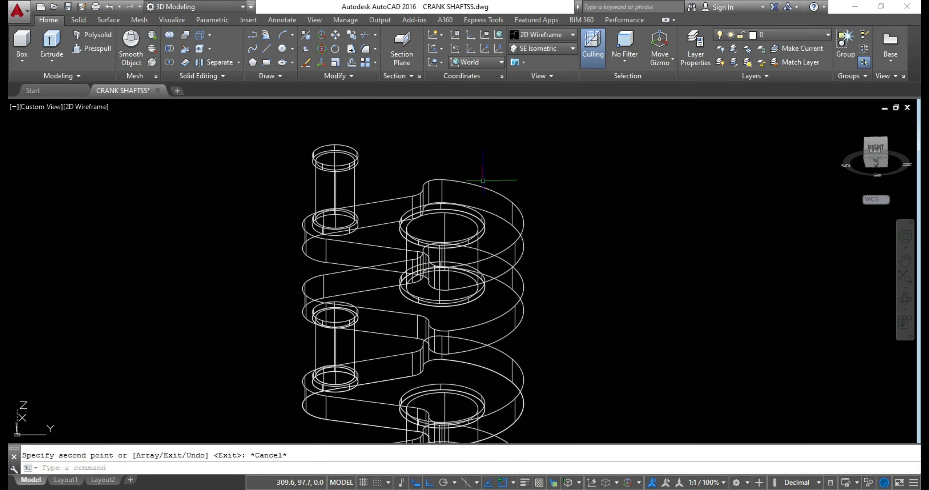
scroll(533, 201, down, 2)
scroll(444, 212, down, 2)
scroll(430, 253, up, 2)
Select the top crank web and anchor its move at the journal circle centre.
mouse_move(566, 361)
middle_down()
mouse_move(566, 337)
mouse_move(550, 425)
mouse_move(540, 401)
mouse_move(571, 438)
mouse_move(573, 429)
middle_up()
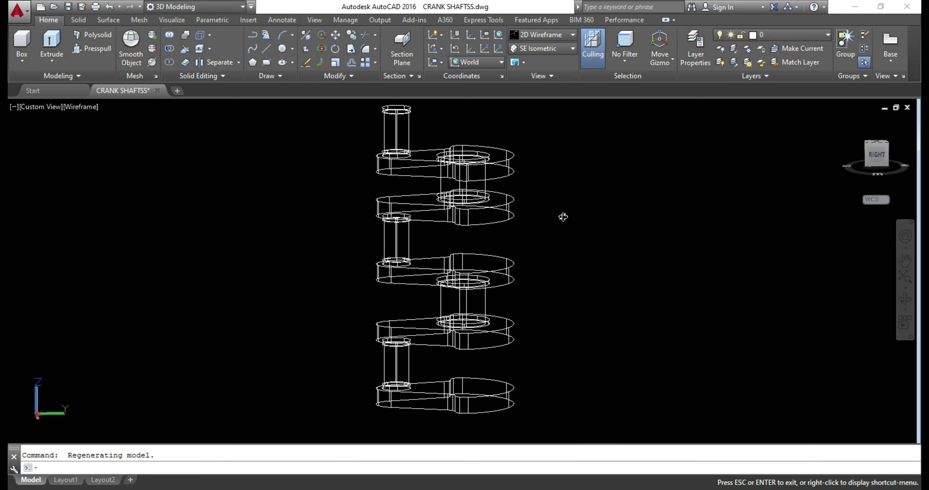
shift+middle_drag(563, 217, 601, 306)
scroll(611, 147, up, 4)
scroll(611, 147, up, 1)
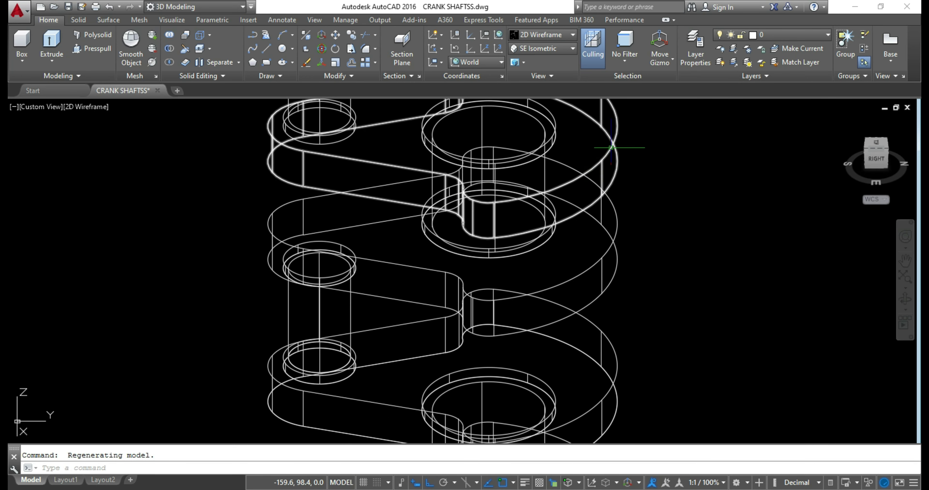
click(613, 143)
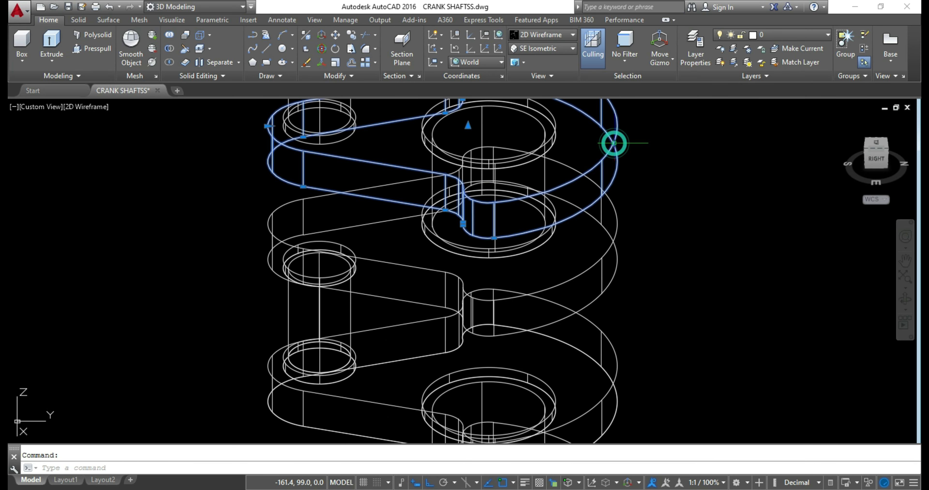
scroll(290, 116, down, 2)
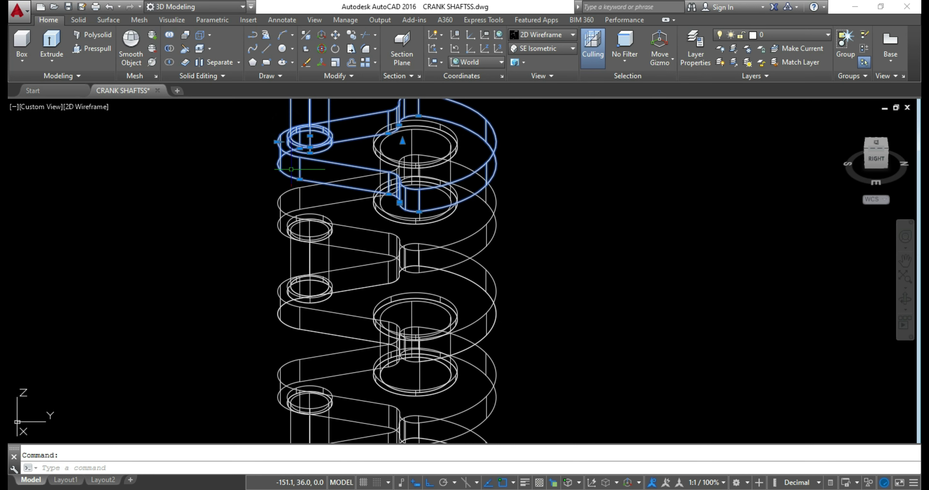
scroll(290, 116, down, 2)
scroll(289, 116, down, 2)
scroll(303, 127, up, 4)
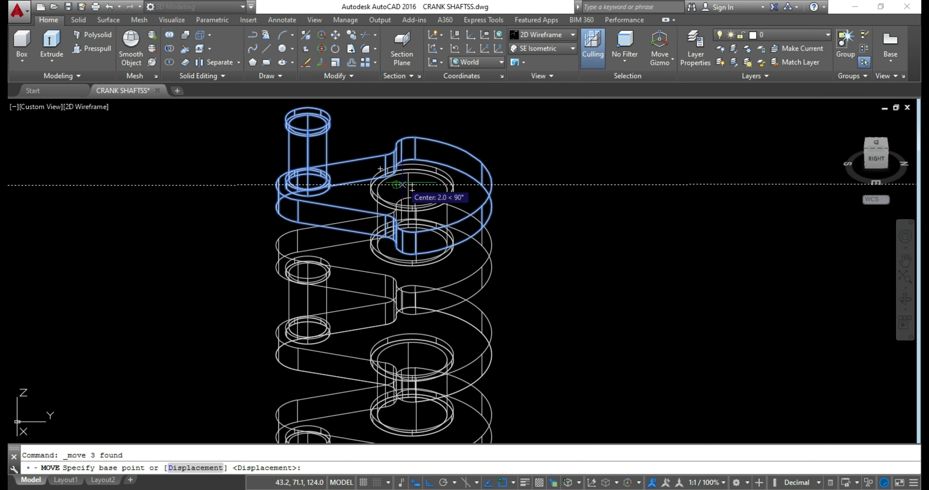
click(402, 184)
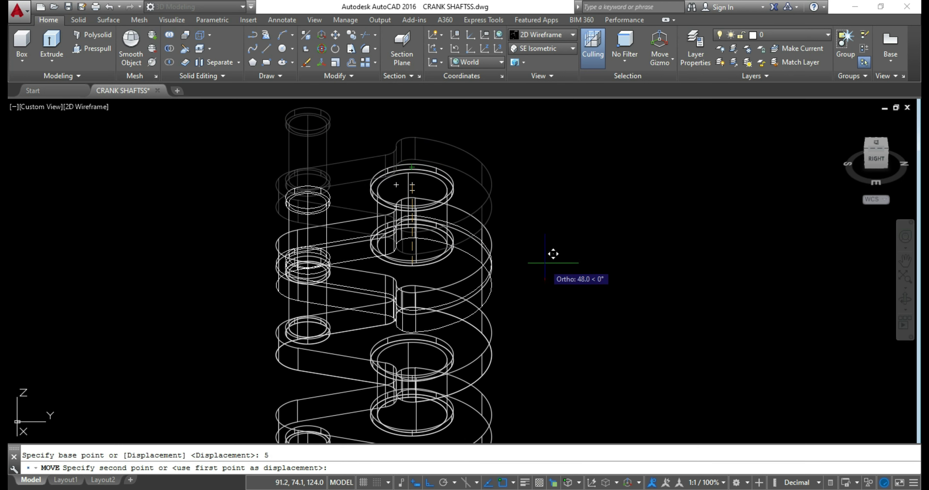
Drop the top crank section into its aligned position.
shift+middle_drag(566, 292, 609, 293)
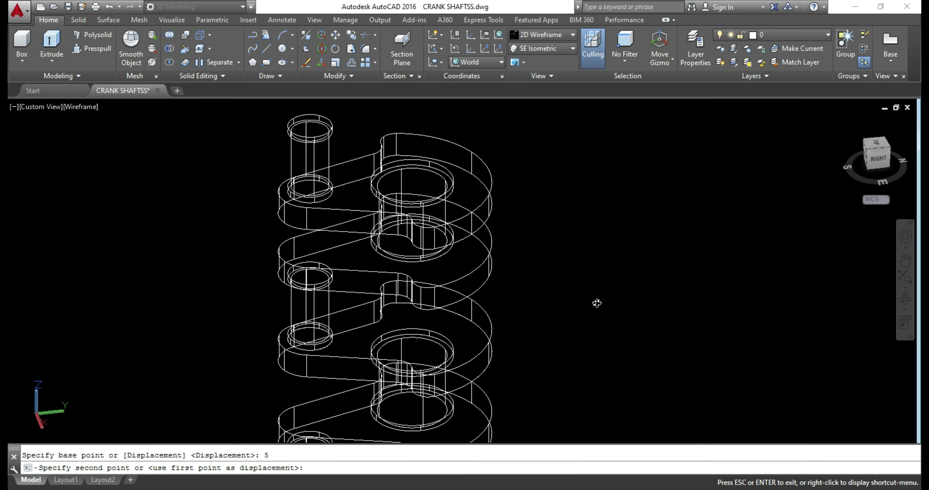
scroll(505, 148, up, 3)
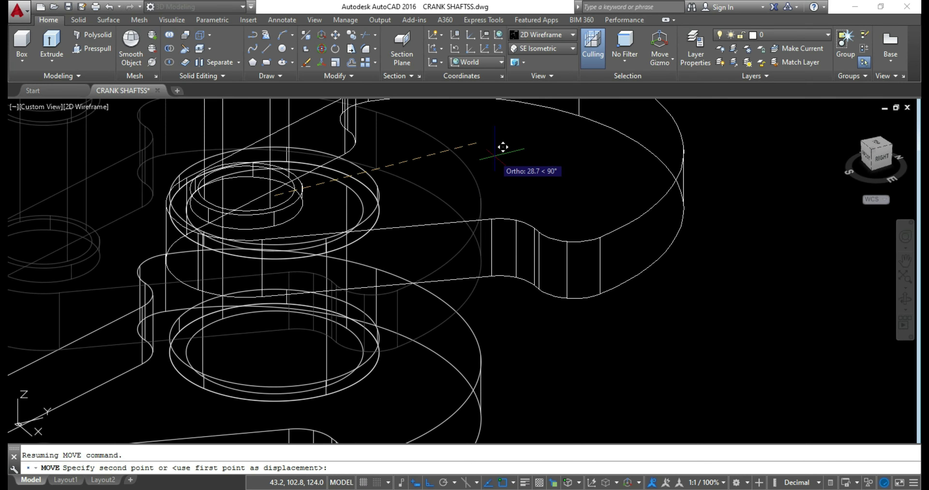
scroll(480, 159, up, 2)
scroll(480, 158, down, 3)
scroll(442, 169, down, 2)
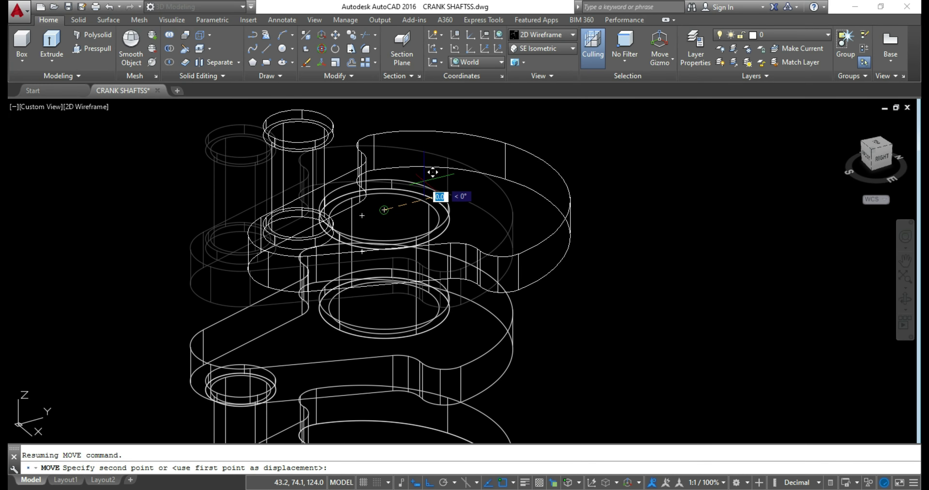
click(383, 210)
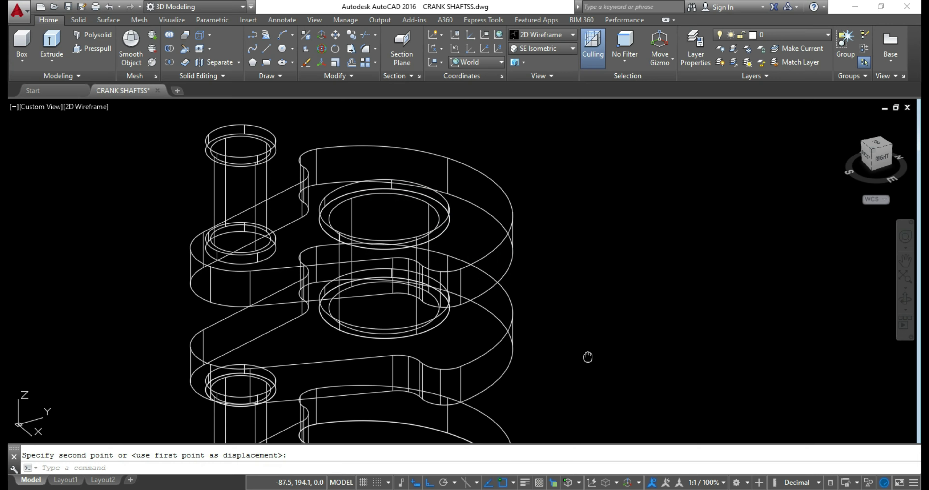
Delete the redundant upper crank web, its pin cylinder and a stray ring.
mouse_move(587, 357)
shift+middle_down()
mouse_move(514, 314)
mouse_move(516, 330)
shift+middle_up()
scroll(458, 250, up, 3)
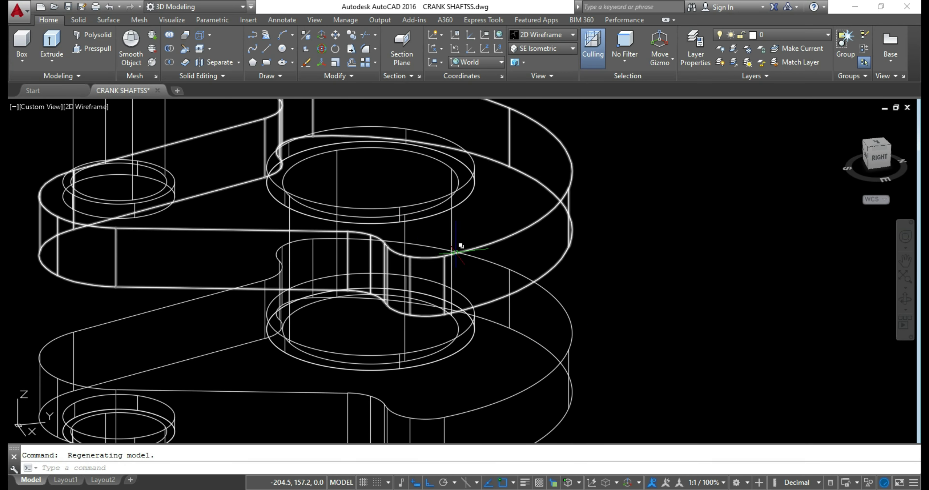
click(469, 250)
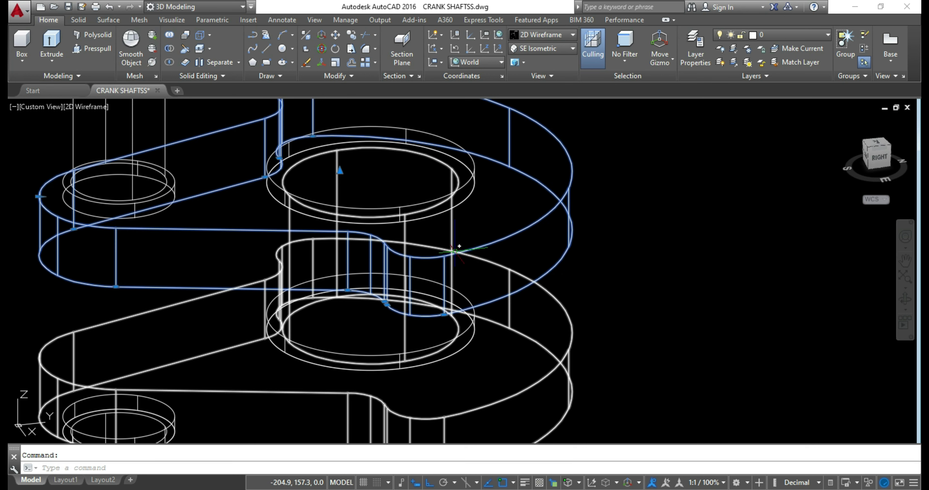
click(142, 195)
key(Delete)
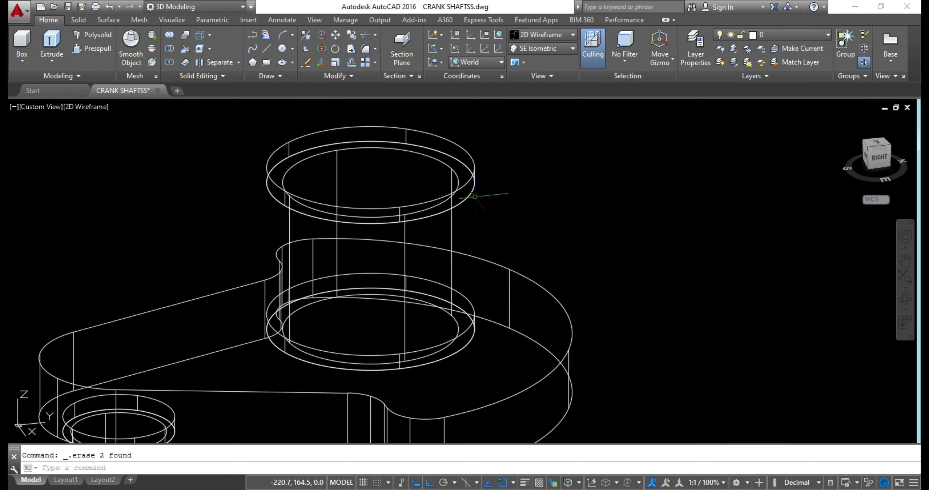
scroll(475, 196, down, 4)
key(Delete)
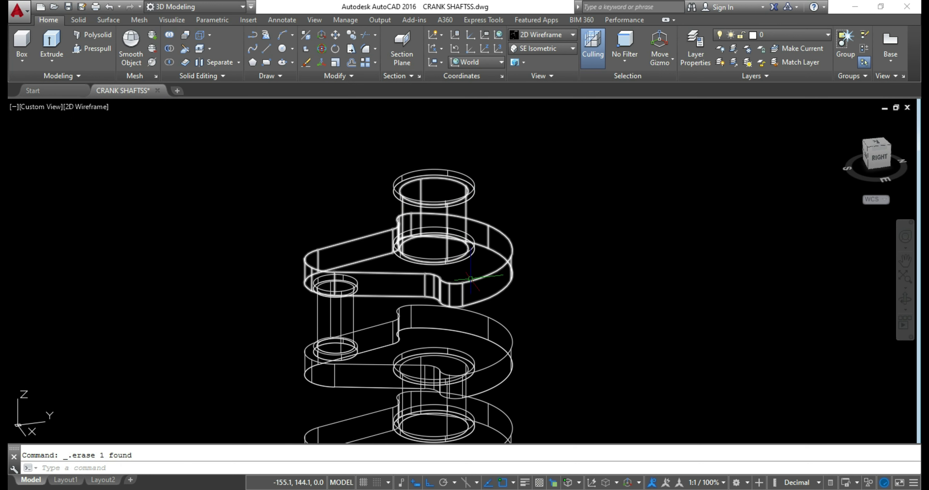
scroll(415, 252, down, 2)
scroll(410, 427, up, 2)
scroll(410, 427, up, 2)
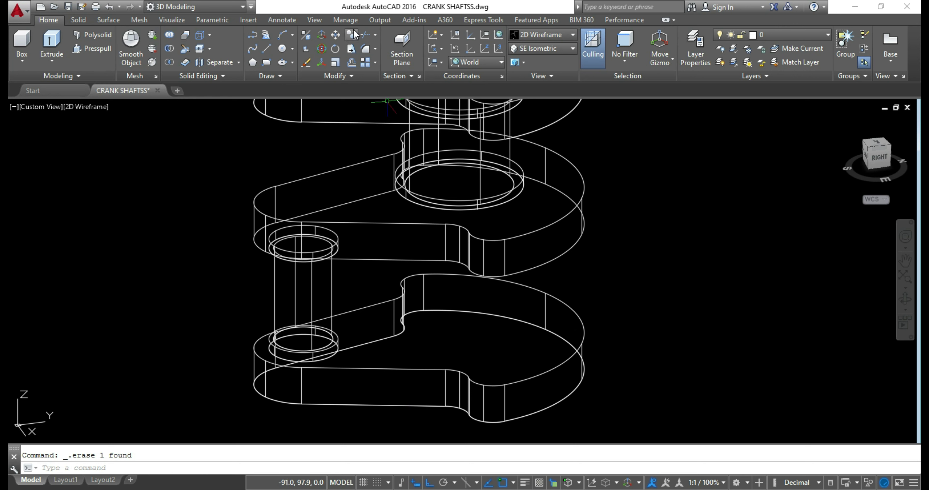
Copy the collar ring, crankpin and lower crank web, base point 5 units along tracking, onto the stack.
click(298, 341)
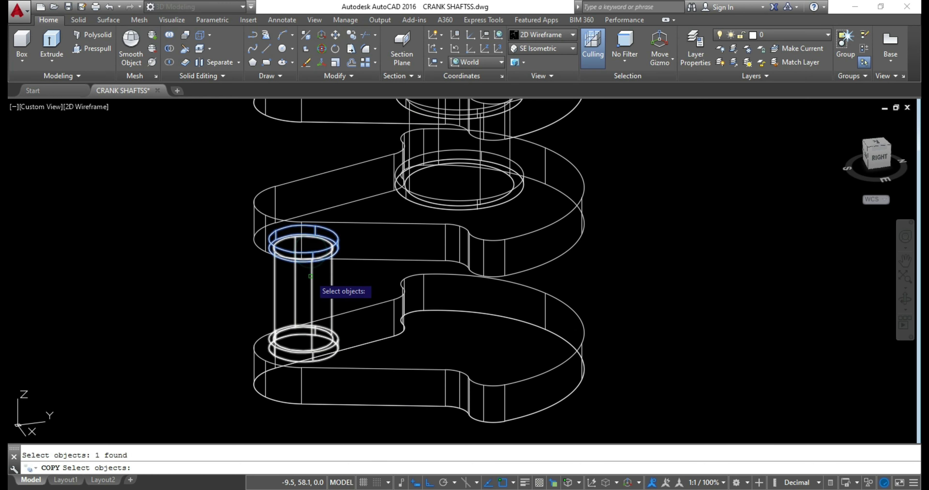
click(298, 286)
click(309, 385)
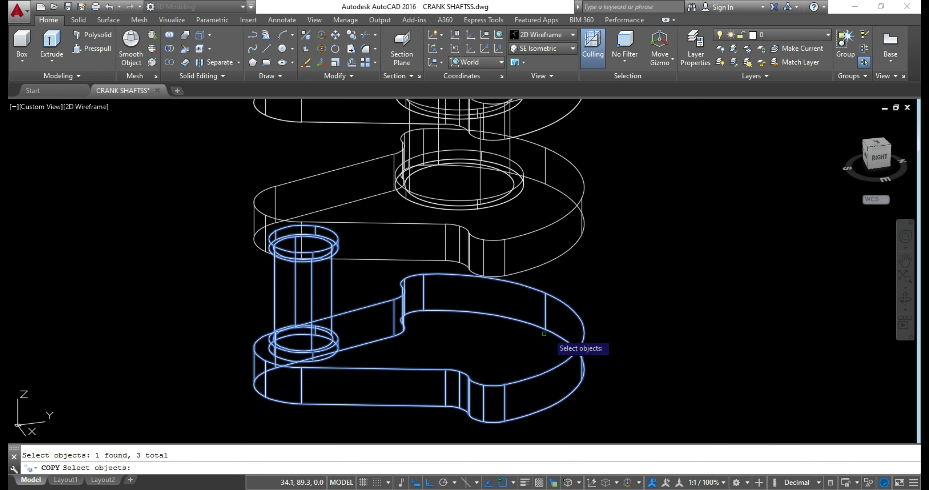
key(Return)
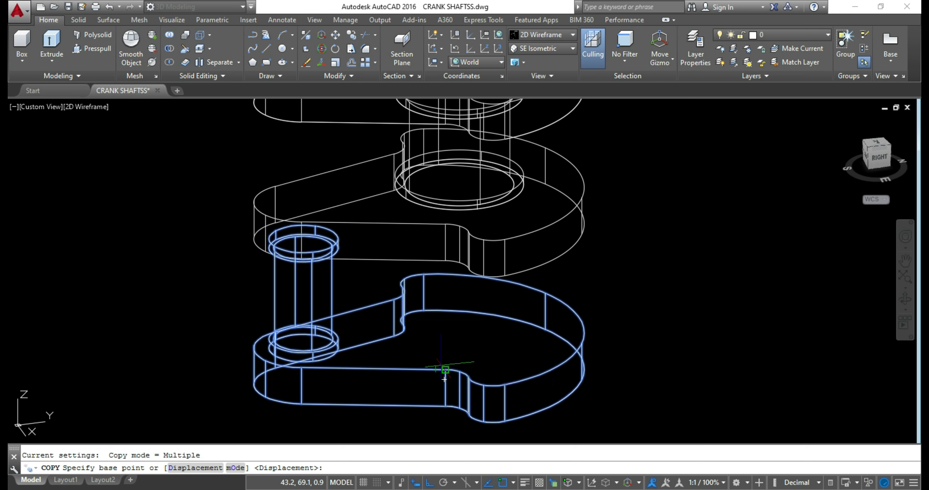
text(5)
key(Return)
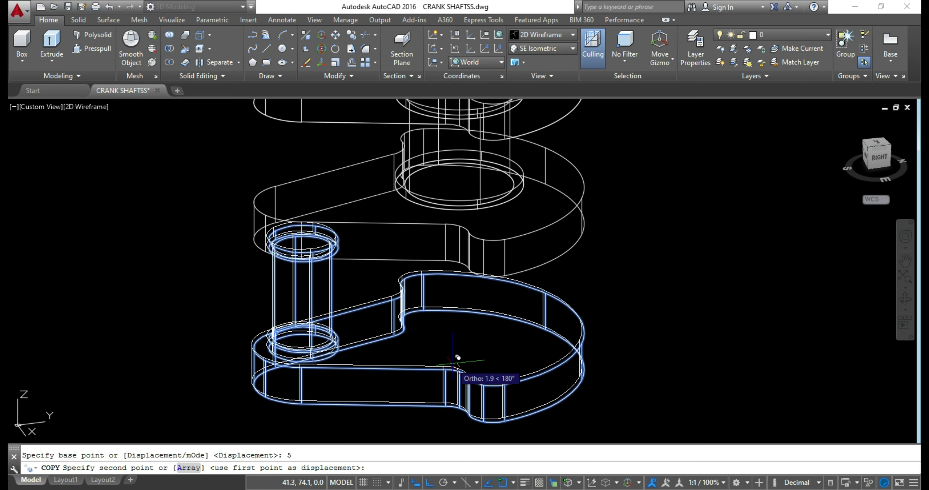
scroll(440, 288, down, 5)
scroll(479, 326, down, 2)
scroll(480, 324, up, 4)
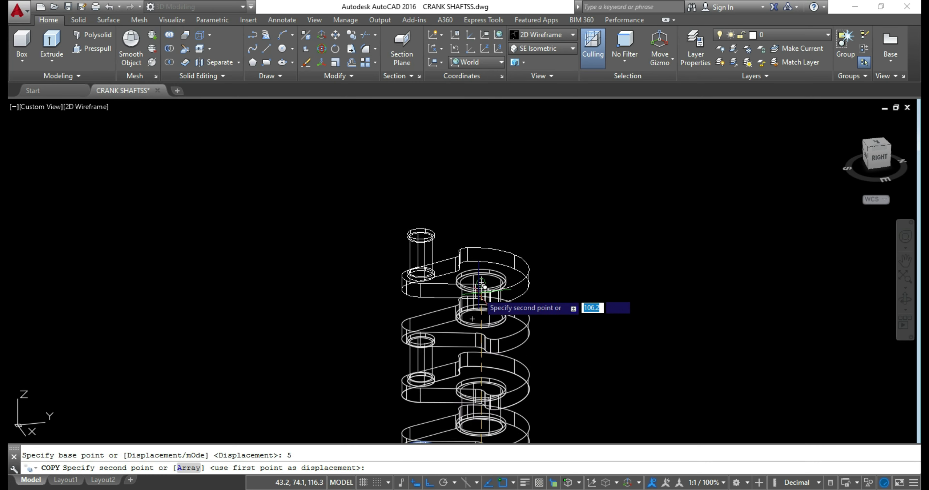
scroll(485, 299, up, 3)
scroll(523, 234, down, 2)
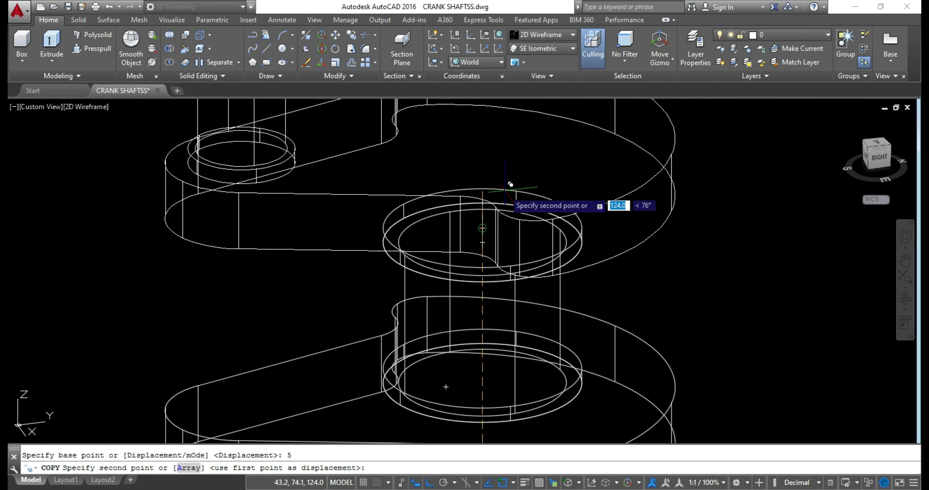
click(483, 242)
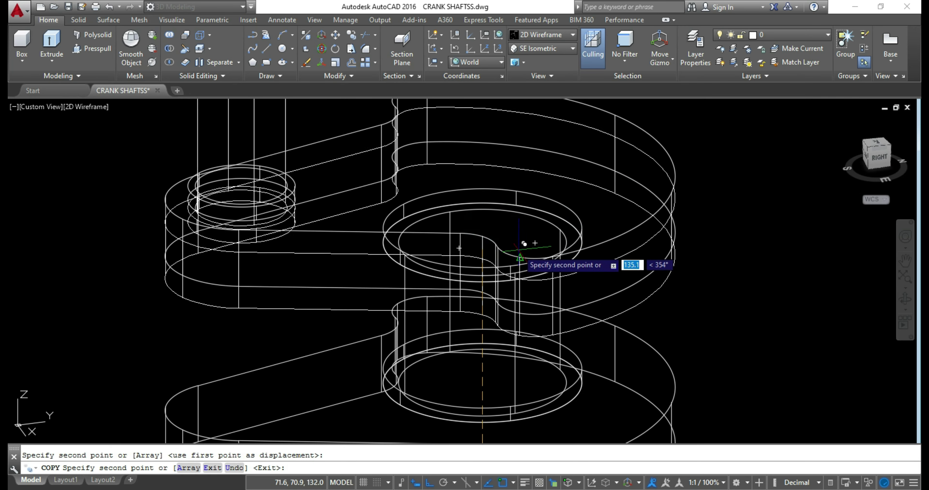
End the copy and orbit to inspect the taller stack of webs and pins from the side.
key(Escape)
scroll(541, 289, down, 3)
shift+middle_drag(604, 353, 609, 344)
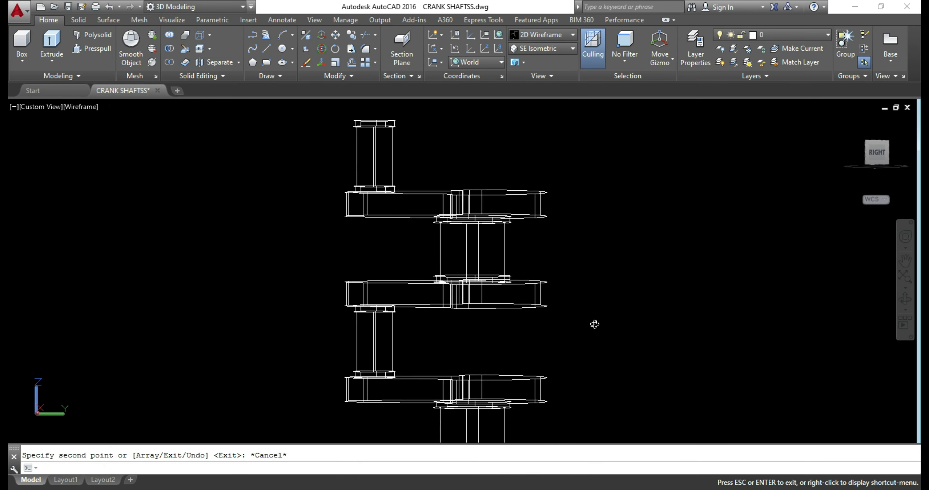
key(Escape)
scroll(518, 238, down, 4)
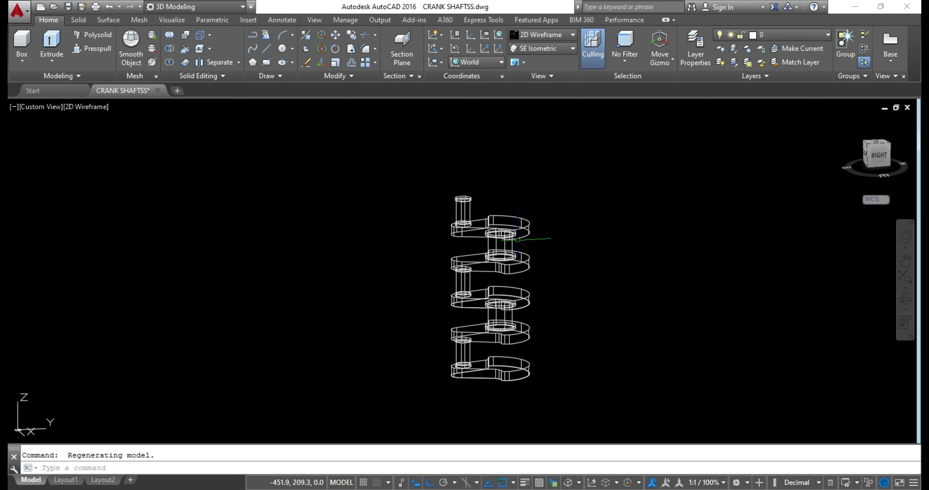
scroll(524, 398, up, 3)
scroll(526, 394, down, 2)
scroll(511, 363, up, 3)
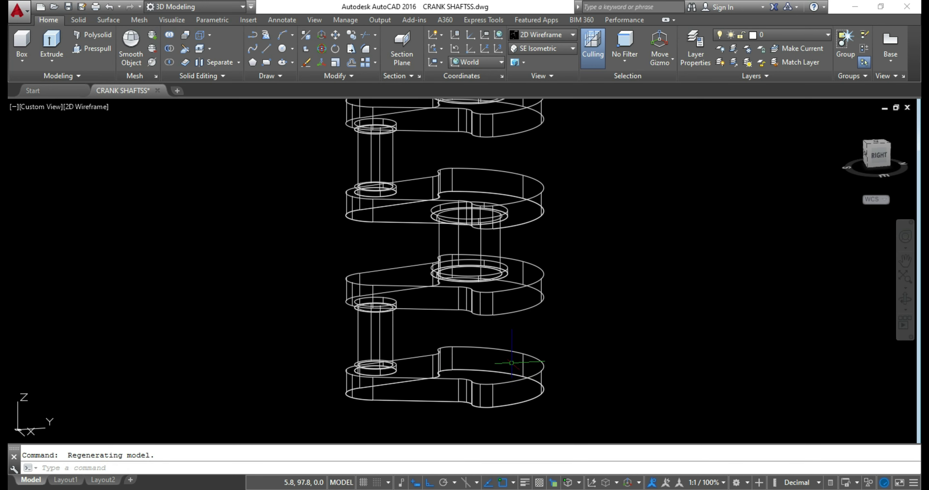
scroll(495, 384, down, 3)
scroll(496, 384, up, 2)
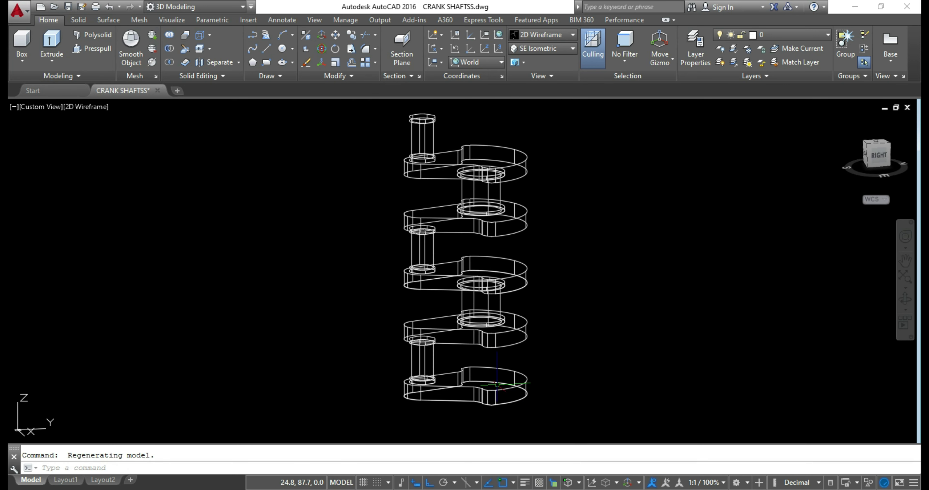
Copy the bottom crank web from its pin onto the top end of the uppermost crankpin.
click(351, 35)
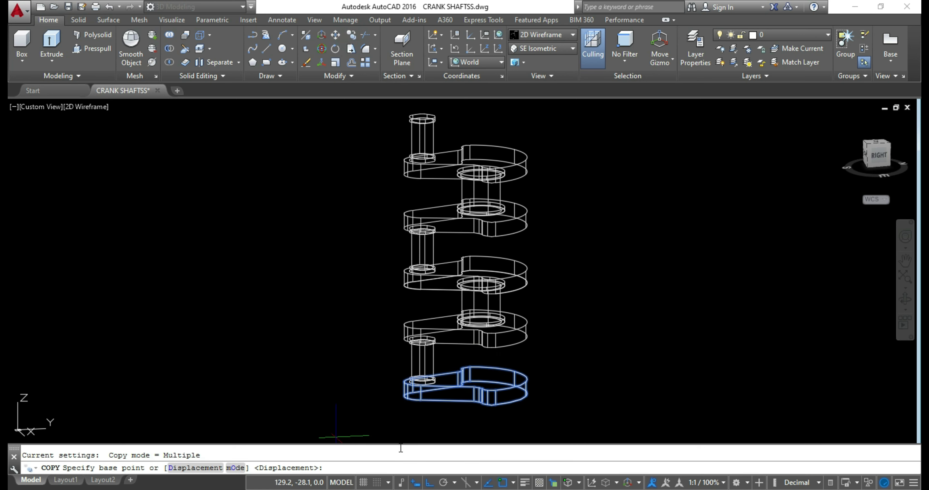
scroll(440, 423, up, 4)
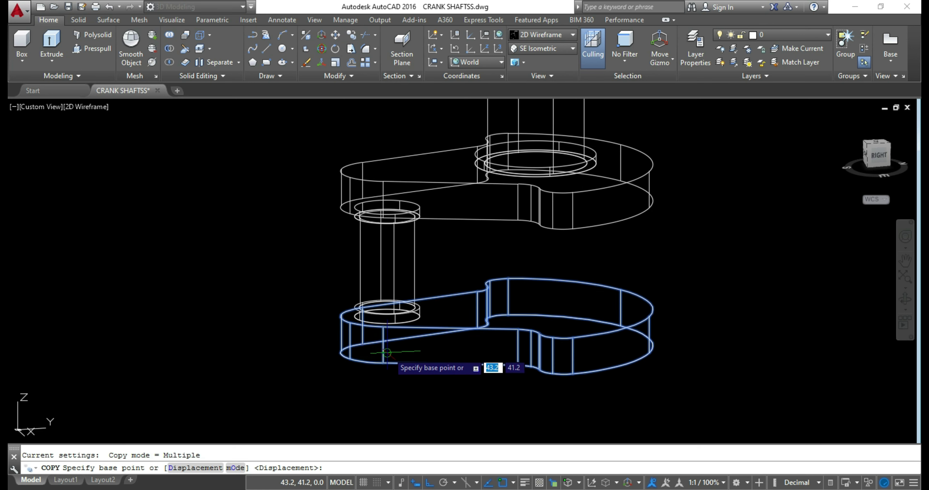
click(386, 352)
scroll(385, 362, down, 5)
scroll(393, 371, down, 3)
scroll(383, 260, up, 3)
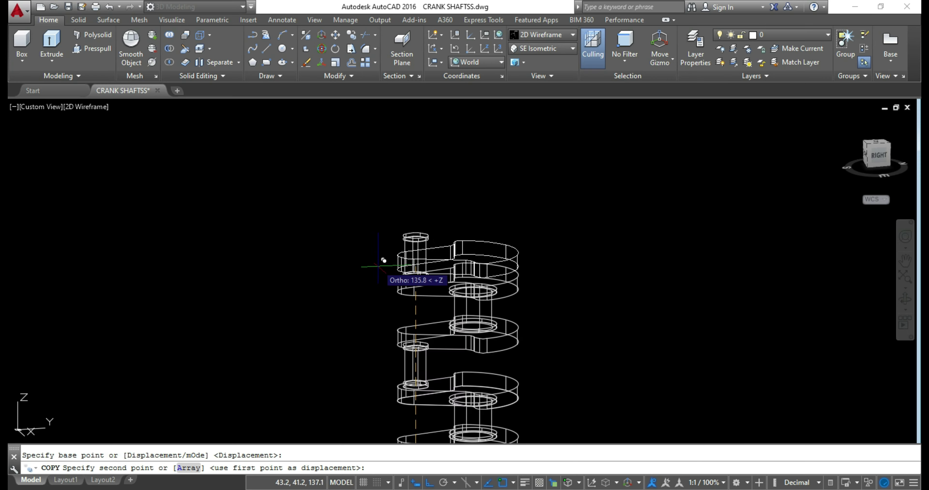
mouse_move(383, 260)
shift+middle_down()
mouse_move(514, 236)
mouse_move(533, 251)
mouse_move(516, 257)
mouse_move(478, 237)
shift+middle_up()
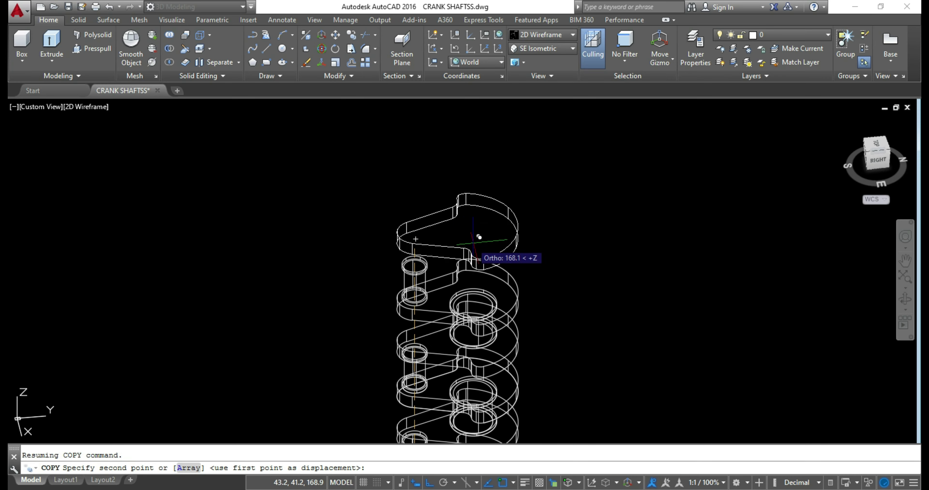
scroll(478, 237, up, 2)
scroll(425, 269, up, 3)
middle_drag(415, 232, 441, 269)
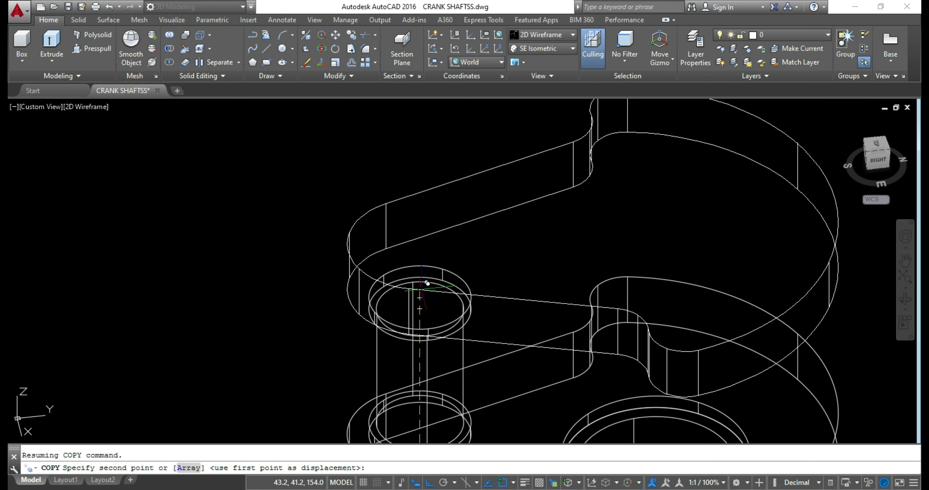
click(534, 306)
scroll(534, 296, down, 2)
key(Escape)
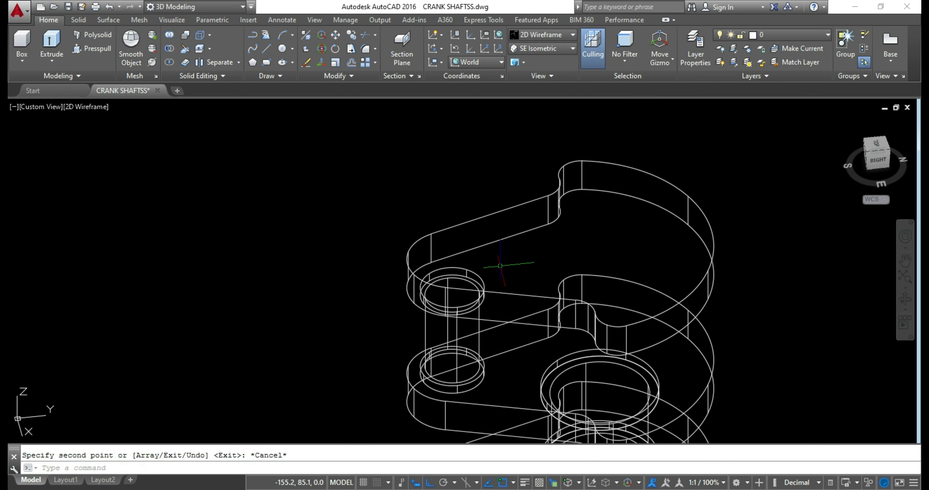
Orbit to a side view, select the journal collar ring 3D solid, then clear the selection.
scroll(500, 266, down, 3)
scroll(579, 303, down, 2)
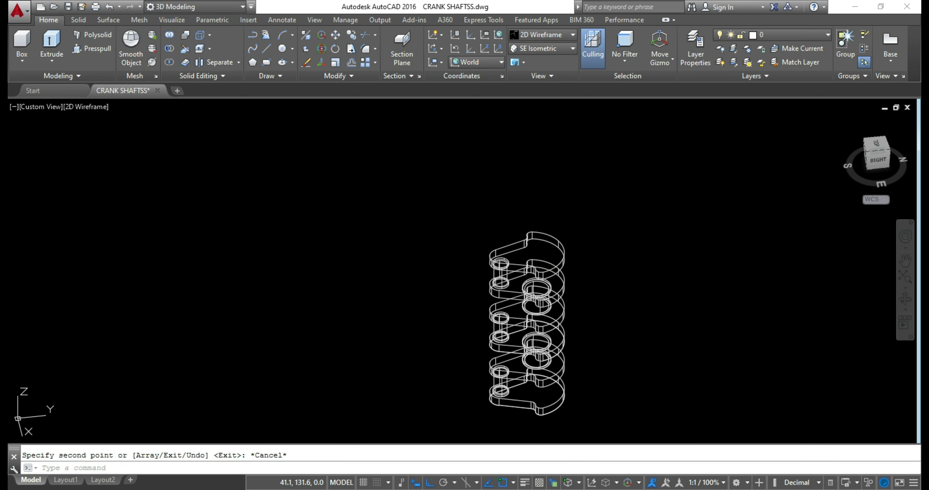
shift+middle_drag(594, 347, 559, 304)
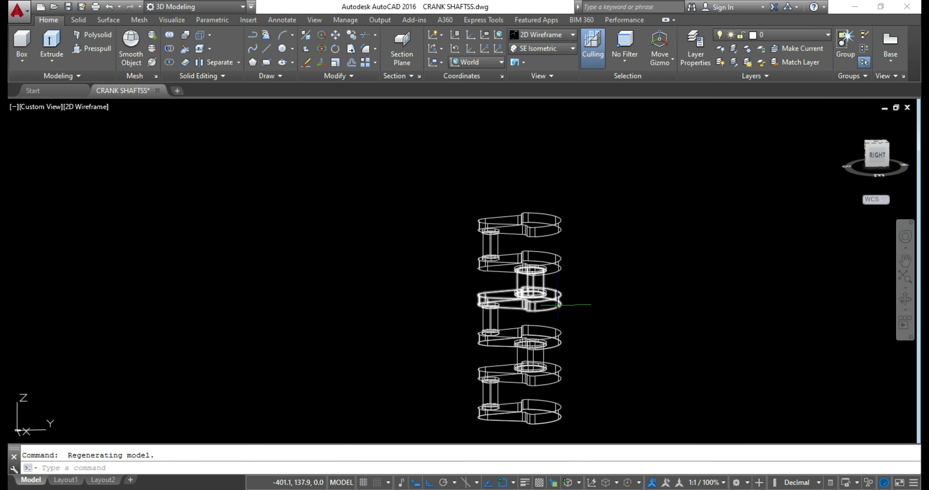
scroll(558, 304, up, 3)
scroll(500, 368, up, 2)
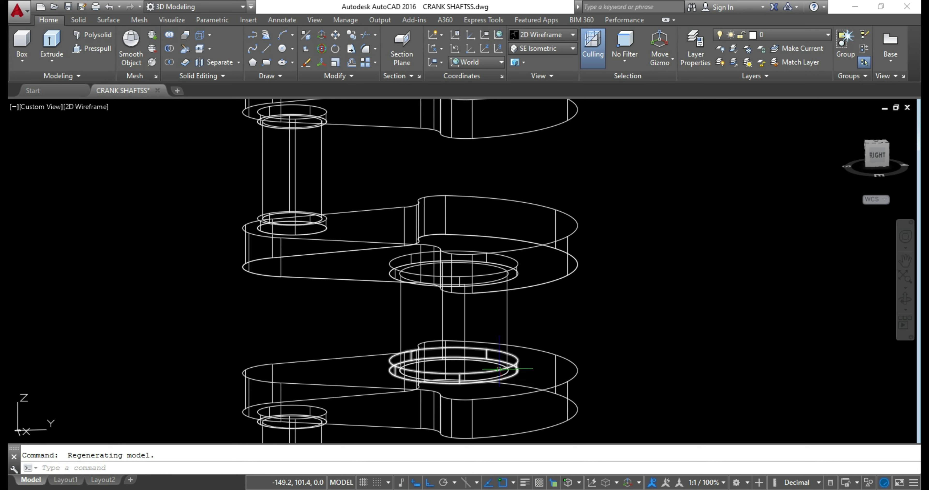
click(499, 370)
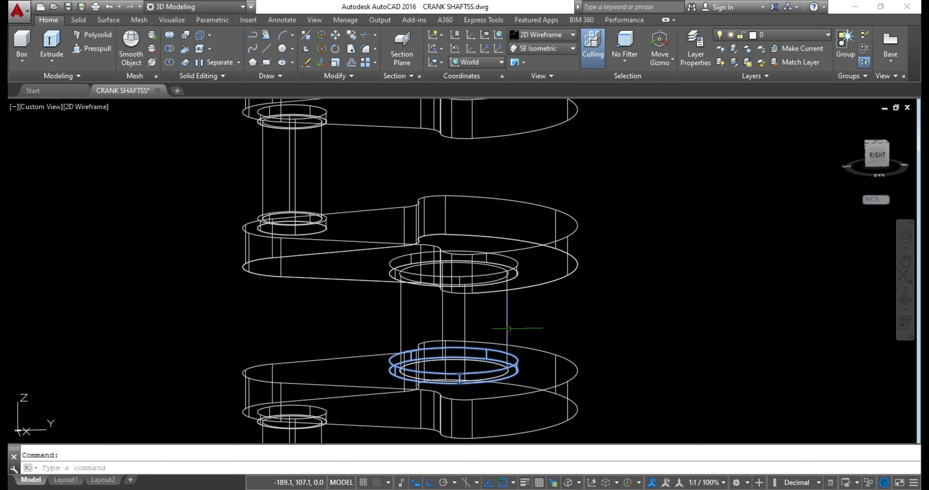
click(507, 330)
click(512, 267)
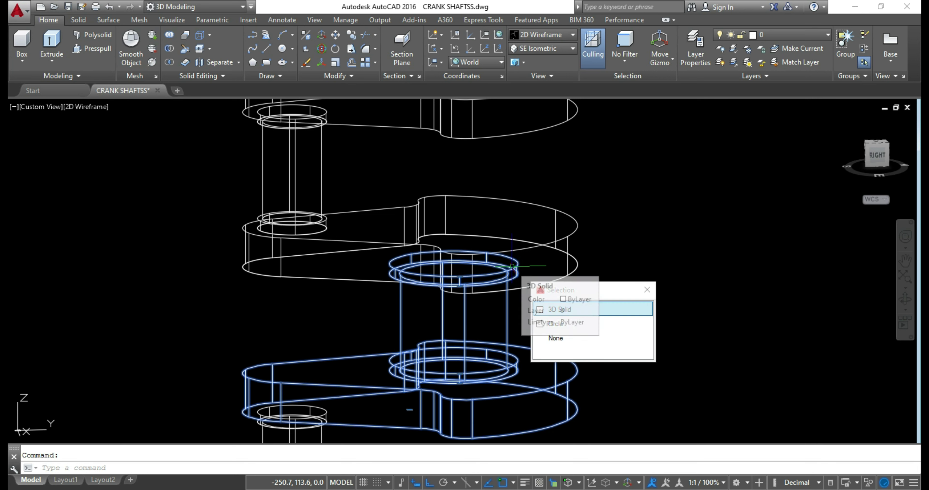
click(581, 306)
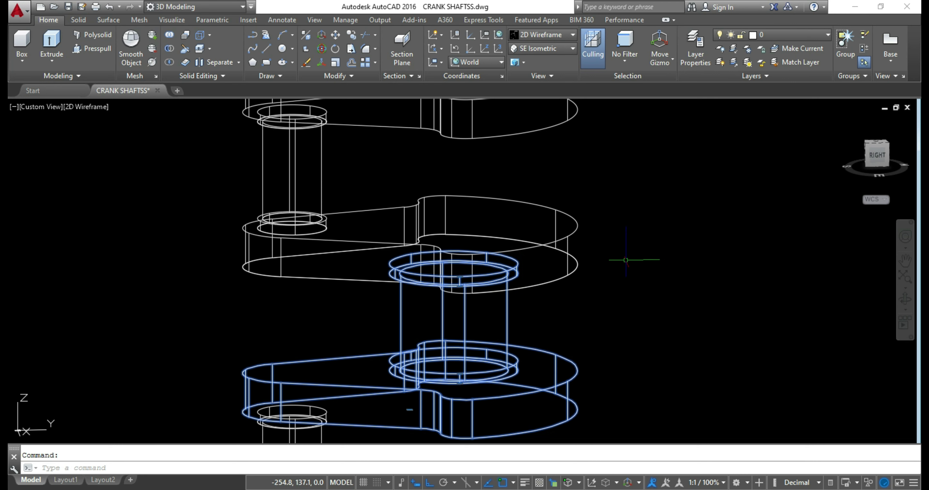
shift+middle_drag(653, 258, 627, 292)
key(Escape)
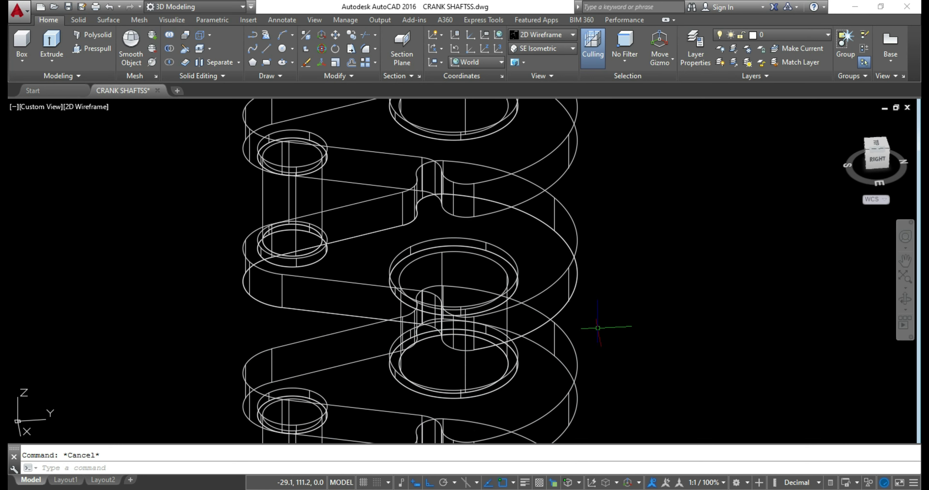
scroll(529, 365, up, 4)
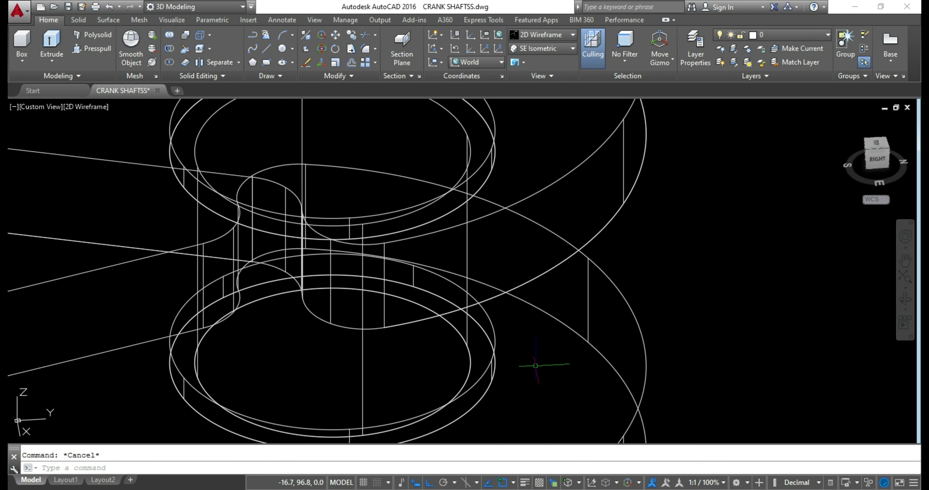
scroll(594, 243, down, 2)
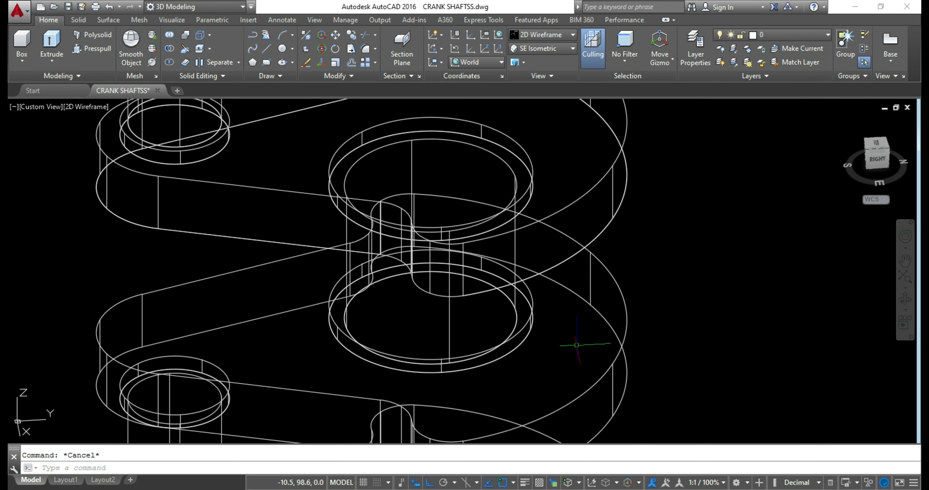
Copy the lower collar ring solid, leaving a stray copy beside the crankshaft.
click(480, 361)
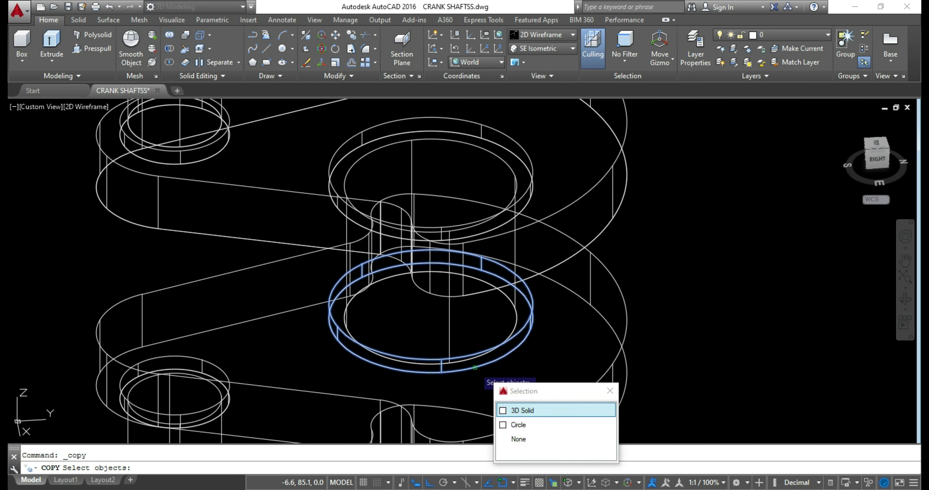
key(Return)
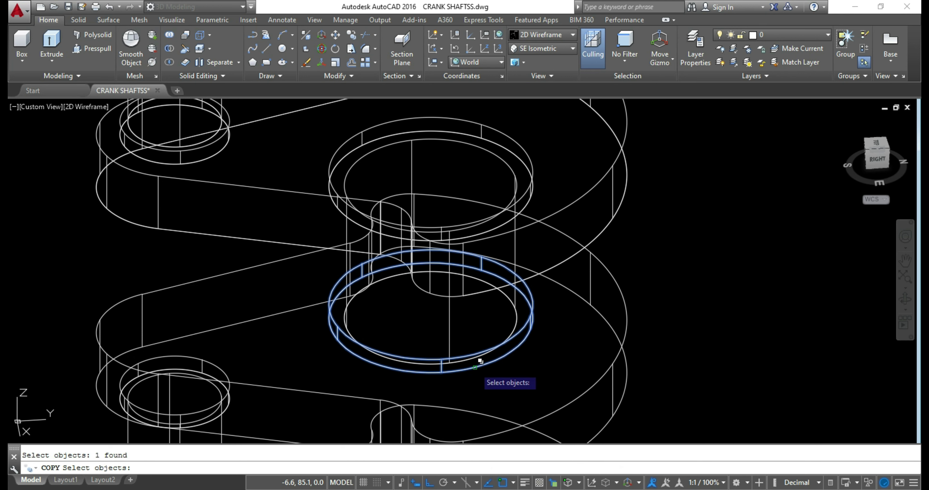
key(Return)
key(Return)
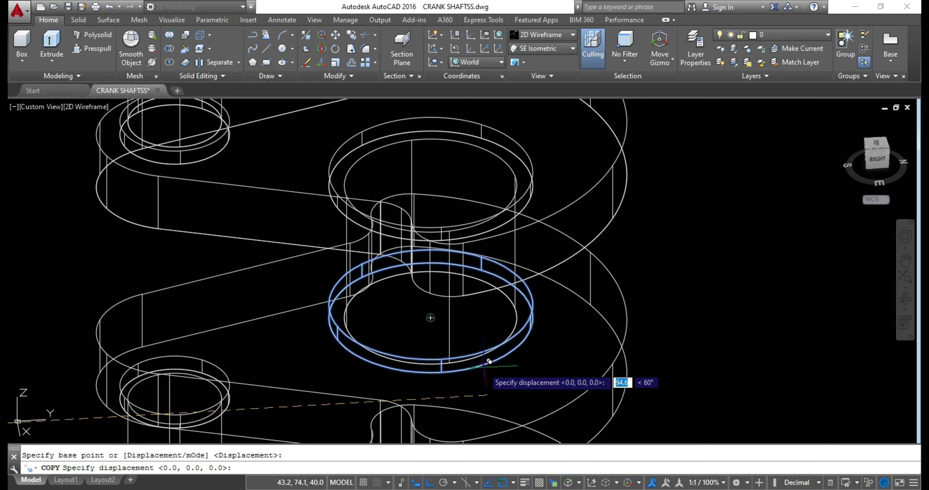
click(430, 317)
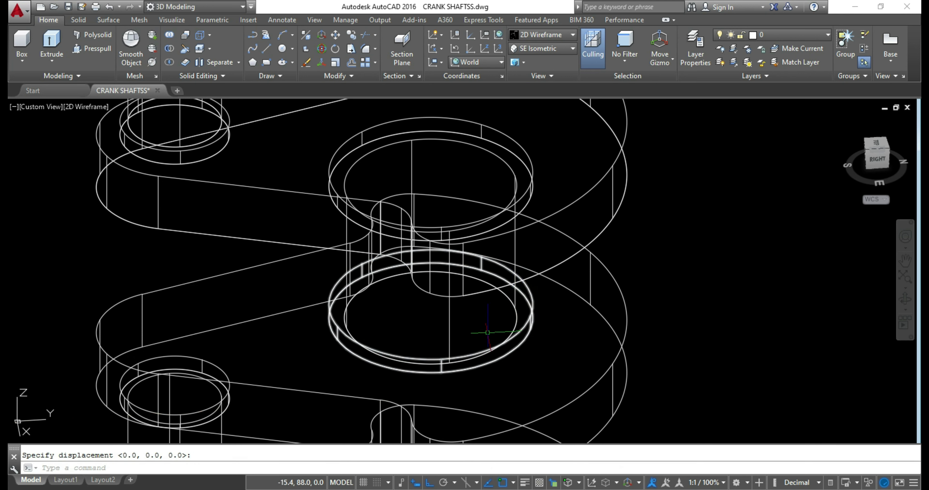
Copy the lower collar ring again, setting the base point at the ring's centre.
click(398, 369)
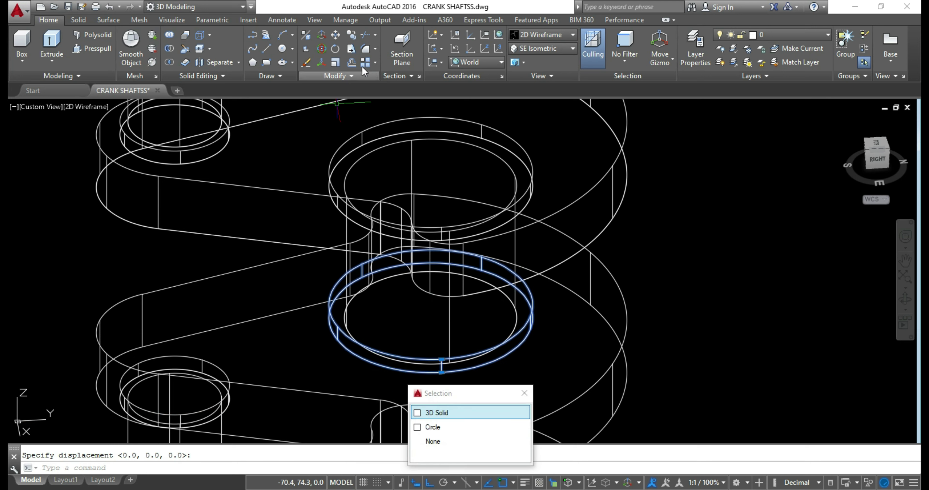
click(353, 34)
click(430, 317)
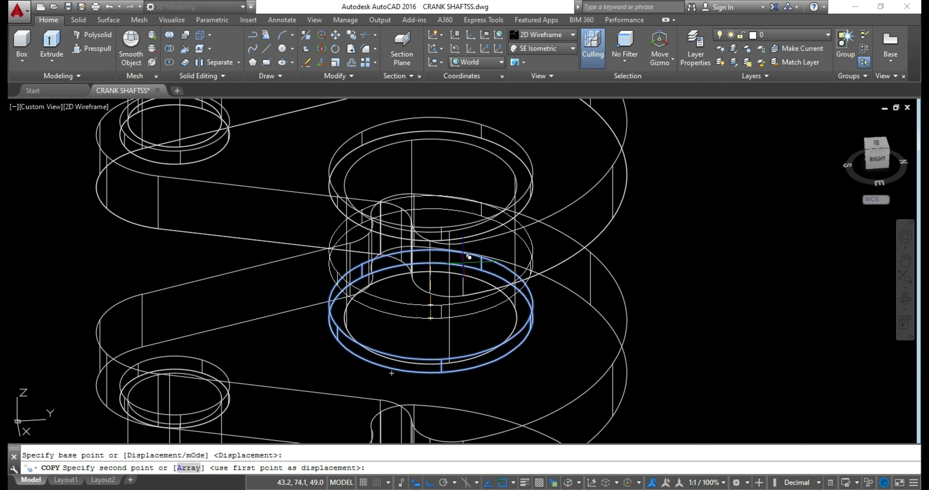
scroll(469, 257, down, 2)
scroll(505, 317, down, 3)
scroll(505, 321, down, 2)
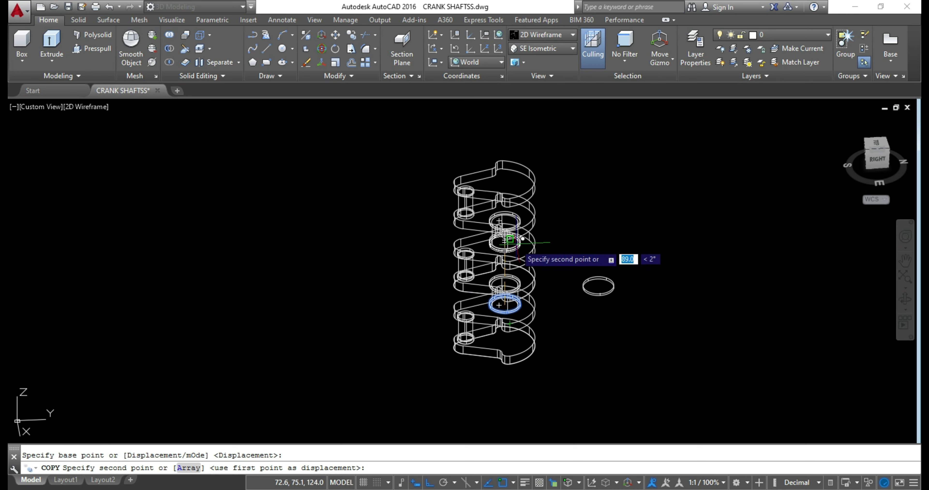
scroll(522, 239, up, 3)
scroll(516, 188, up, 2)
scroll(497, 209, down, 1)
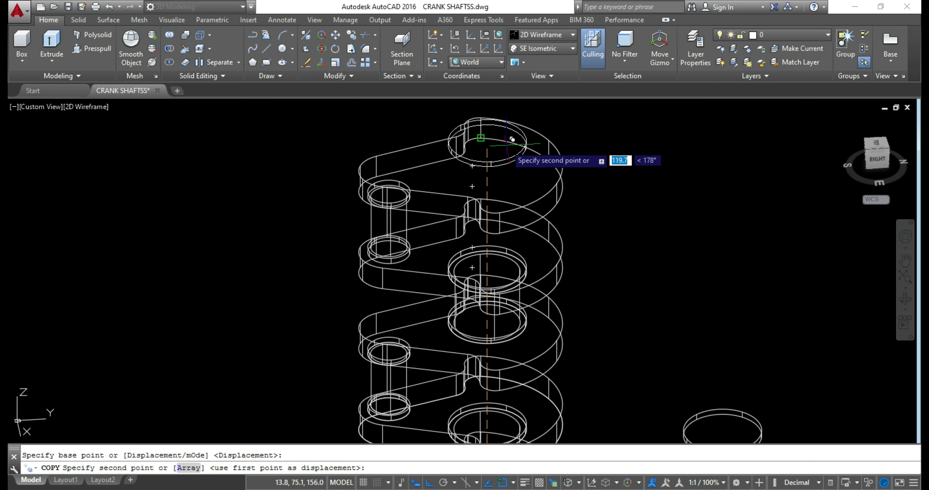
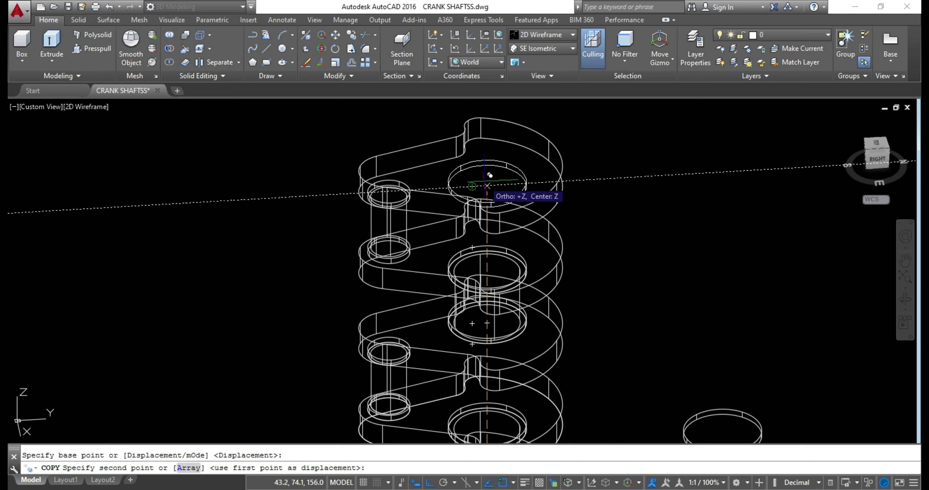
Place the ring copy 5 units along the crankshaft, end the copy, and orbit to a side view.
text(5)
key(Return)
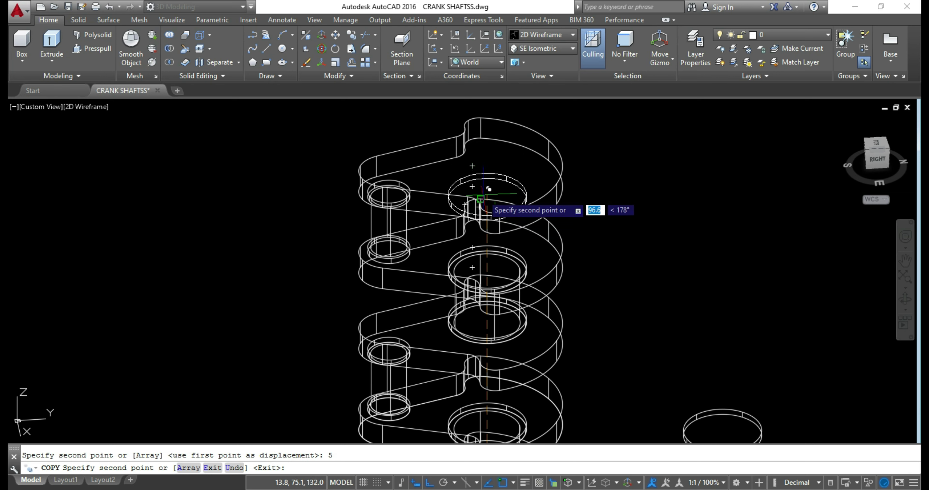
key(Escape)
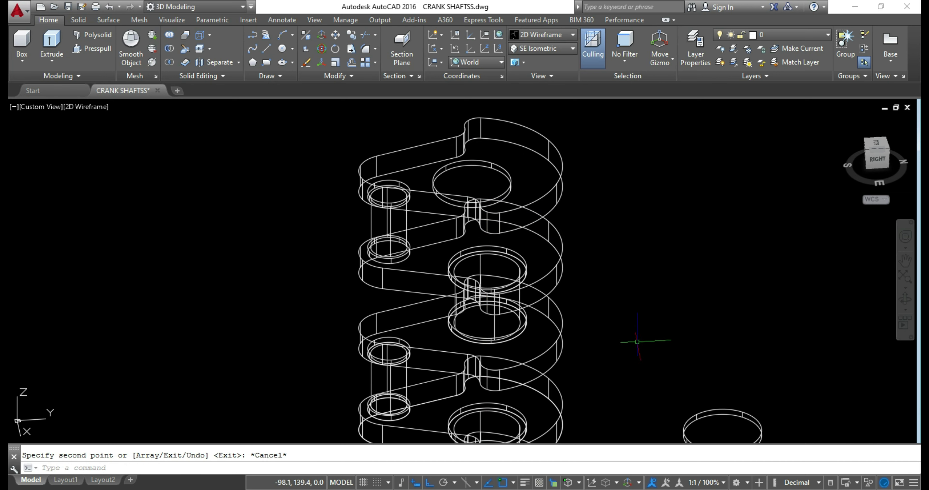
mouse_move(639, 351)
middle_down()
mouse_move(618, 348)
mouse_move(607, 297)
mouse_move(630, 300)
mouse_move(644, 332)
mouse_move(620, 304)
mouse_move(621, 348)
middle_up()
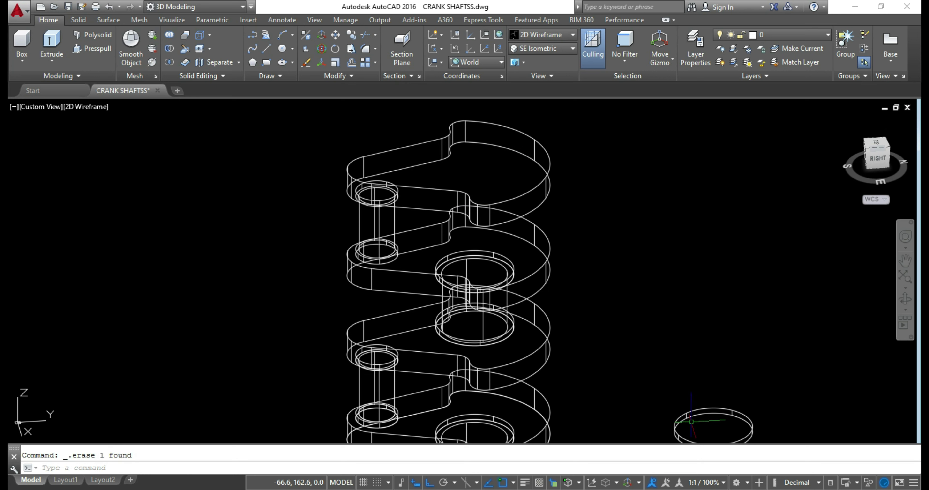
Save the drawing and turn the crankshaft to the right-side elevation.
key(ctrl+s)
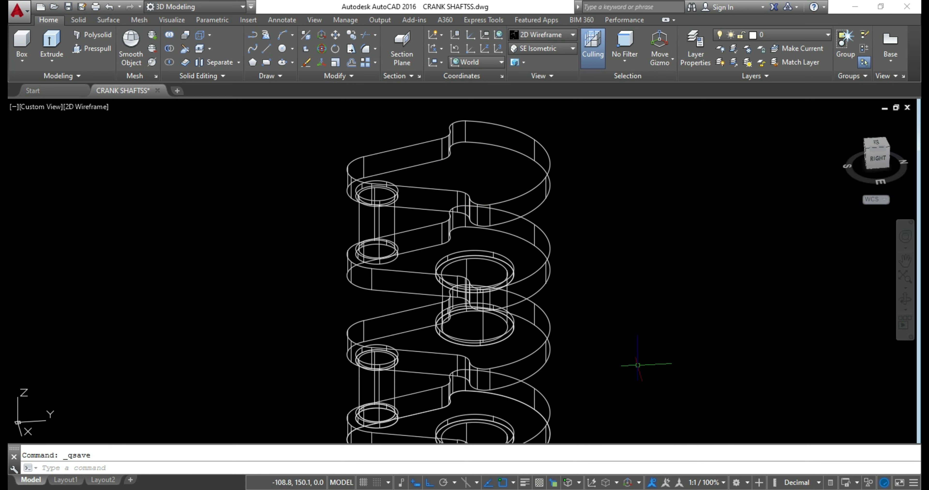
scroll(414, 414, down, 2)
scroll(415, 412, down, 2)
scroll(413, 396, up, 5)
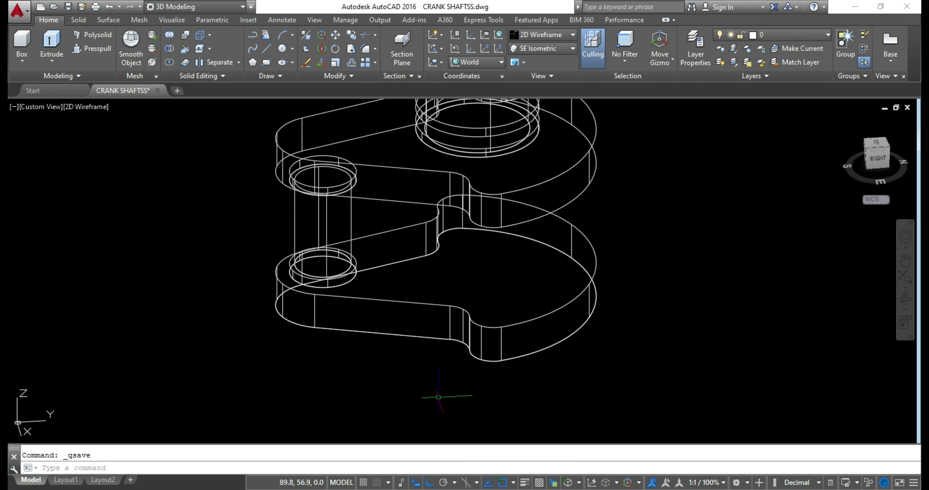
scroll(465, 401, down, 2)
shift+middle_drag(566, 373, 576, 324)
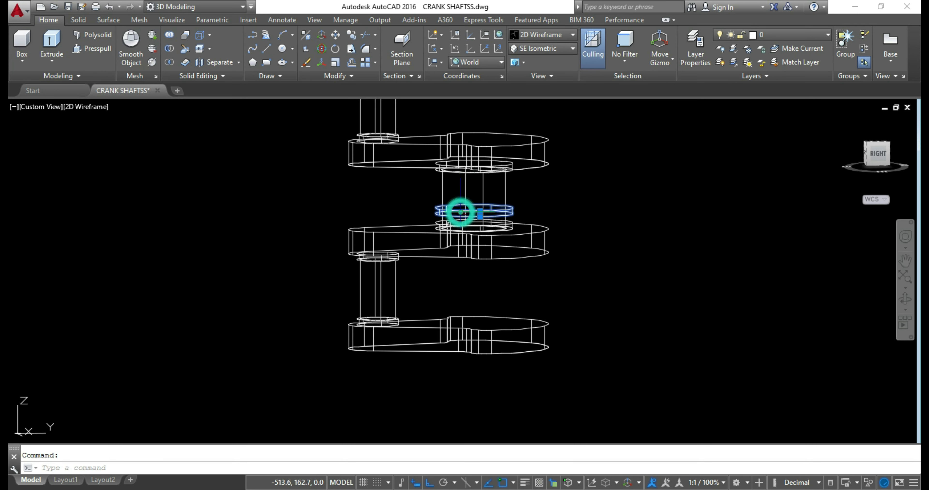
mouse_move(555, 246)
shift+middle_down()
mouse_move(599, 271)
mouse_move(562, 337)
shift+middle_up()
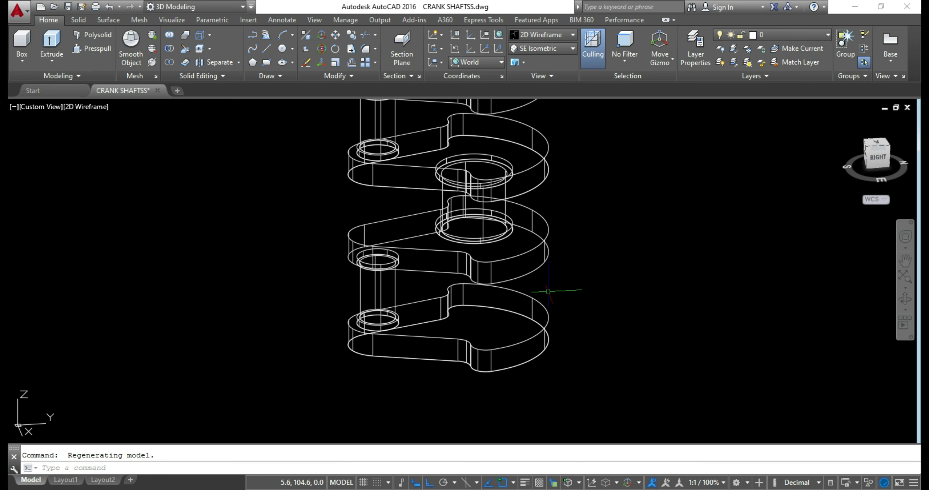
shift+middle_drag(548, 291, 564, 269)
scroll(472, 221, up, 4)
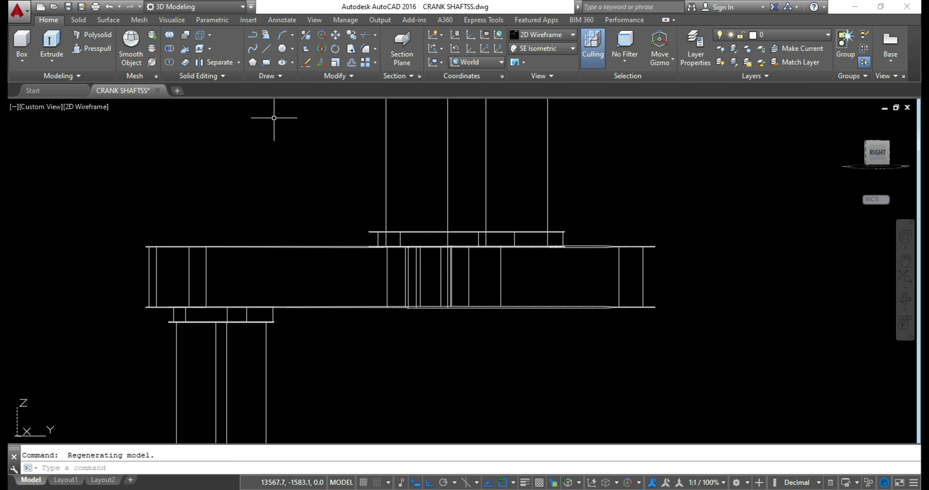
click(877, 152)
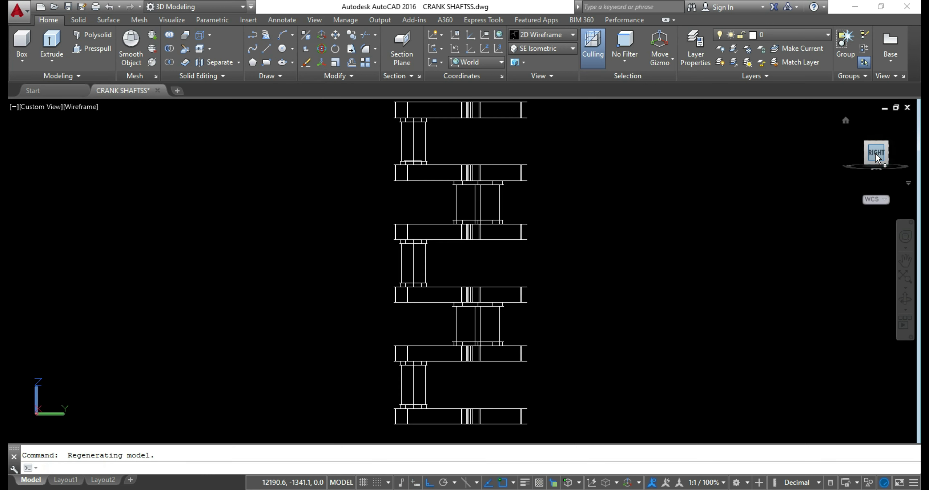
scroll(461, 344, up, 5)
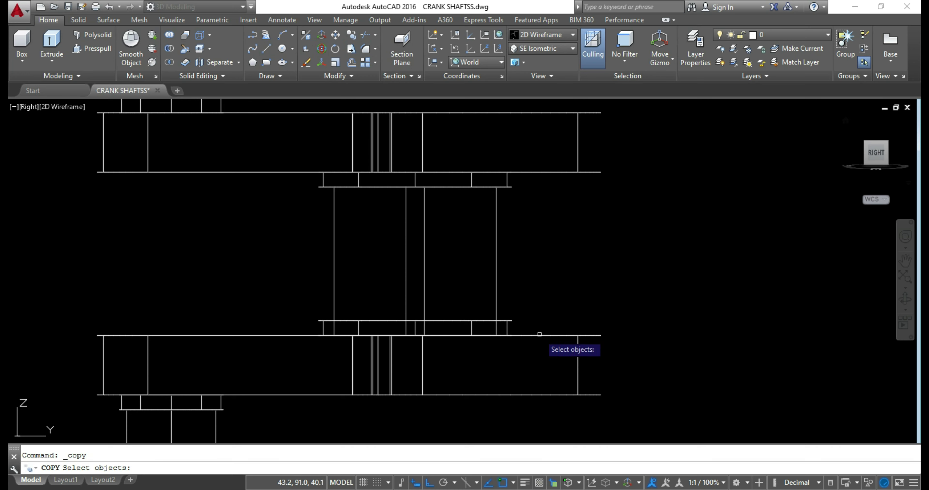
Copy the thin collar from between the webs onto the top hole's centre.
click(509, 321)
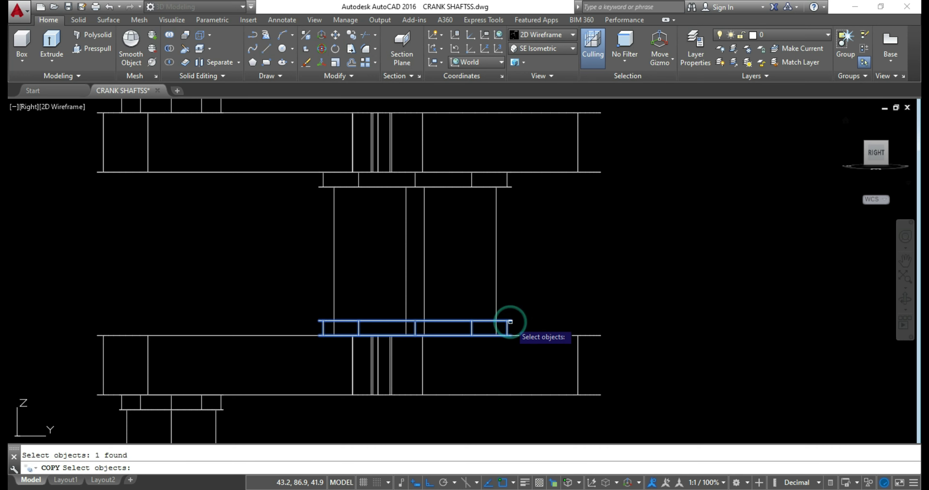
key(Return)
mouse_move(609, 263)
shift+middle_down()
mouse_move(629, 276)
mouse_move(629, 298)
shift+middle_up()
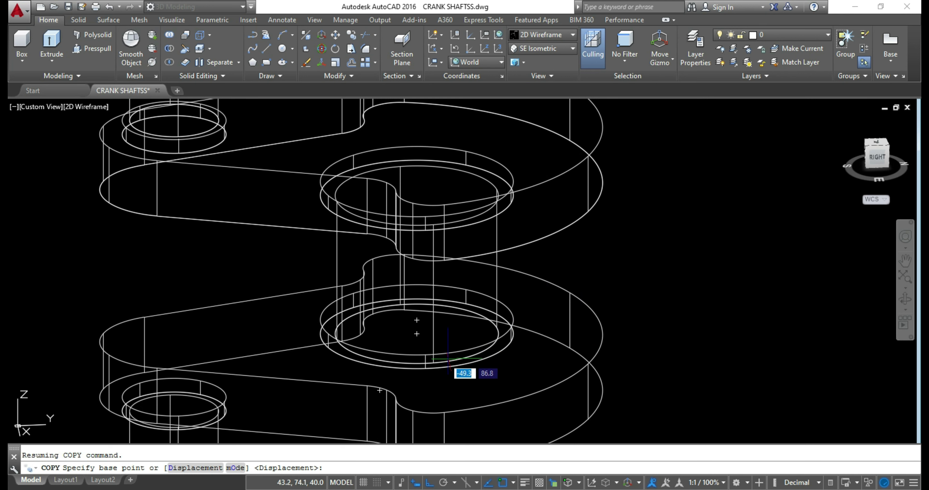
click(417, 334)
scroll(519, 303, down, 4)
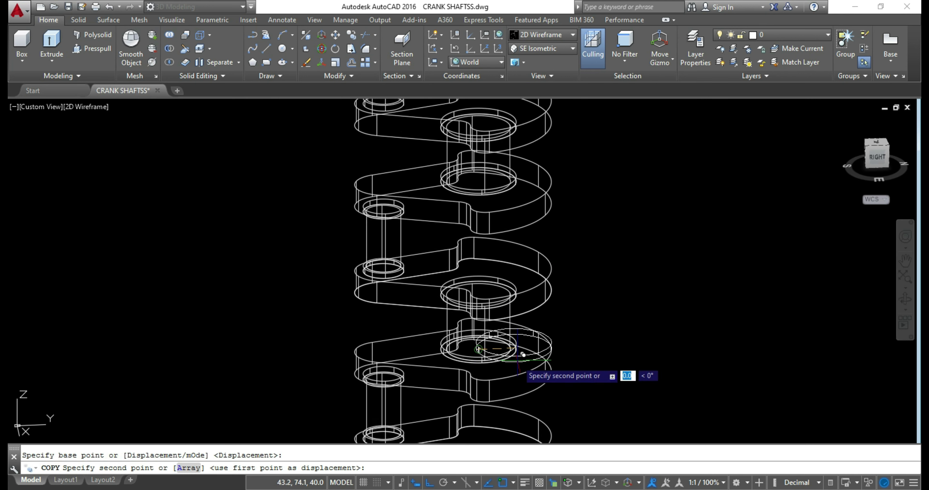
scroll(557, 202, up, 4)
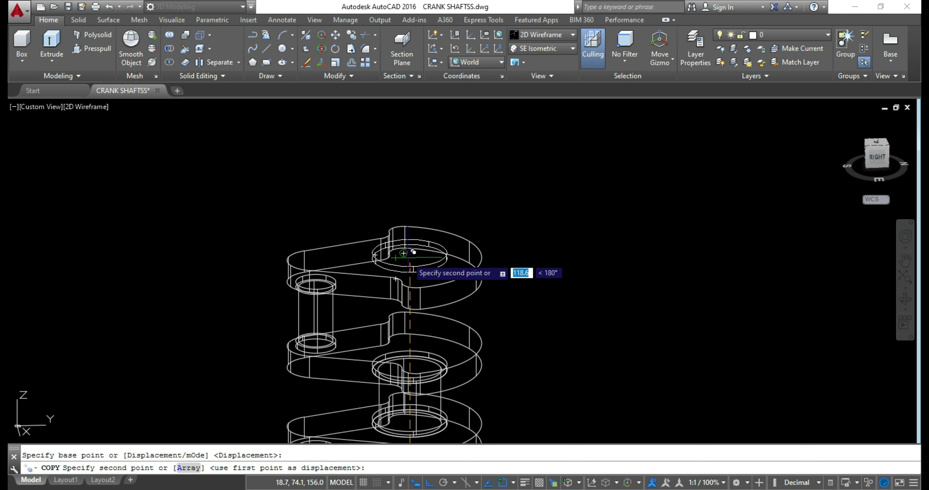
click(410, 257)
key(Escape)
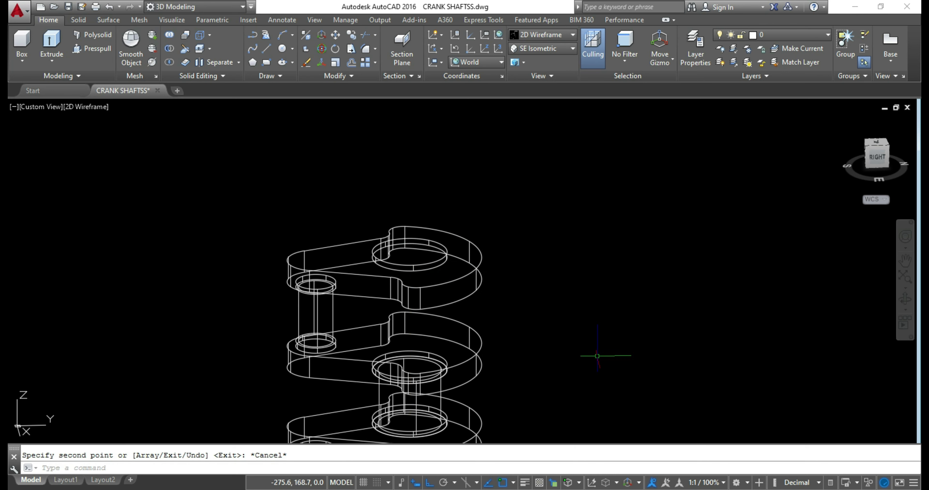
mouse_move(597, 356)
shift+middle_down()
mouse_move(635, 357)
mouse_move(644, 372)
mouse_move(626, 368)
shift+middle_up()
mouse_move(633, 375)
shift+middle_down()
mouse_move(624, 342)
mouse_move(609, 368)
mouse_move(638, 395)
mouse_move(635, 382)
shift+middle_up()
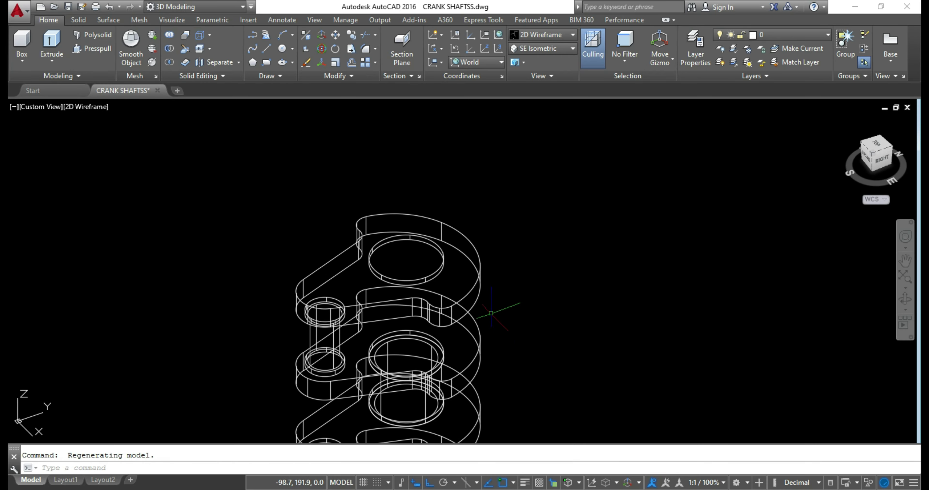
Draw a radius-11 circle centred on the top crank hole.
scroll(457, 267, up, 2)
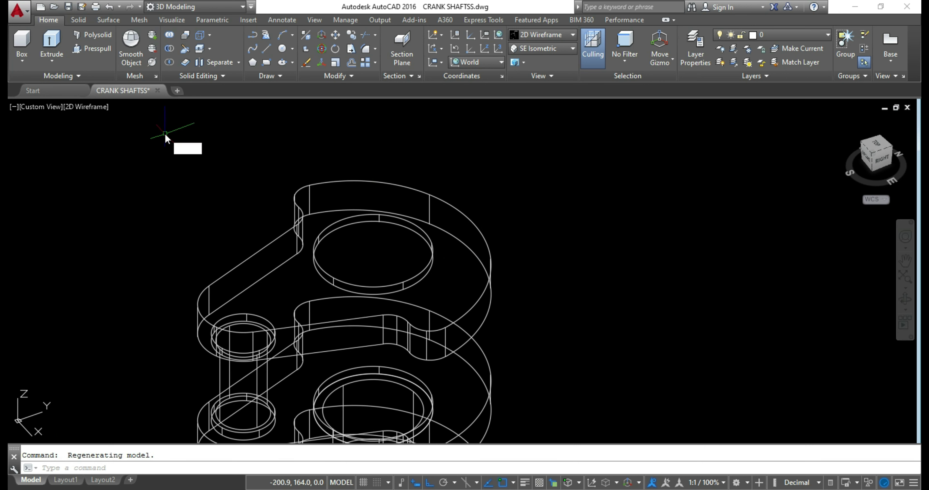
text(c)
key(Return)
click(373, 251)
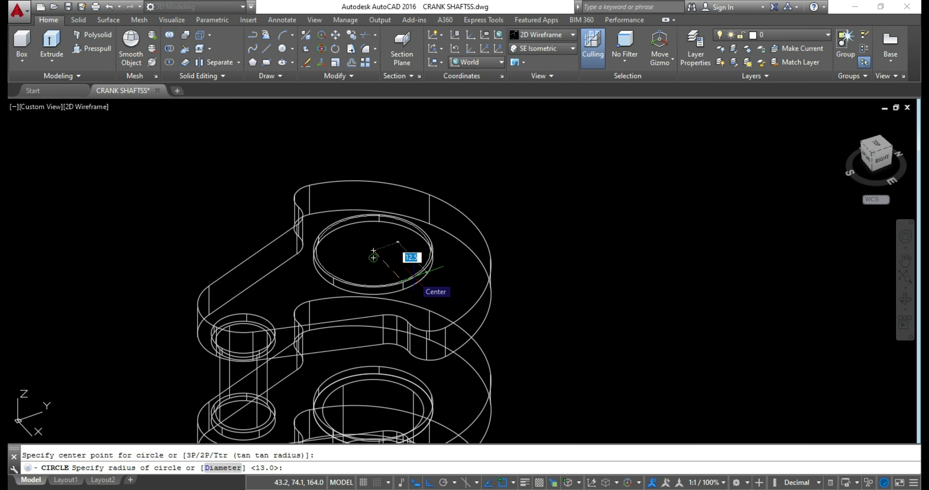
text(11)
key(Return)
shift+middle_drag(604, 368, 616, 369)
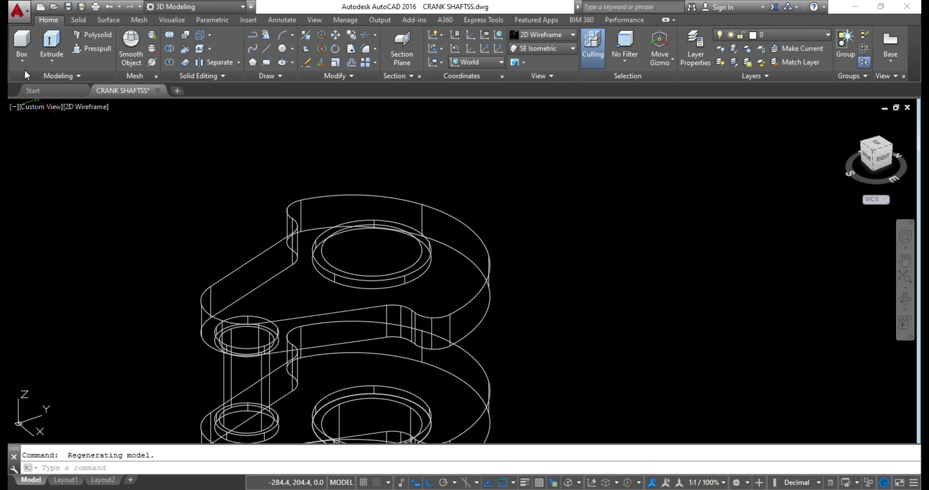
Press-pull the radius-11 circle 30 units upward into a shaft, then show the right-side view.
click(84, 48)
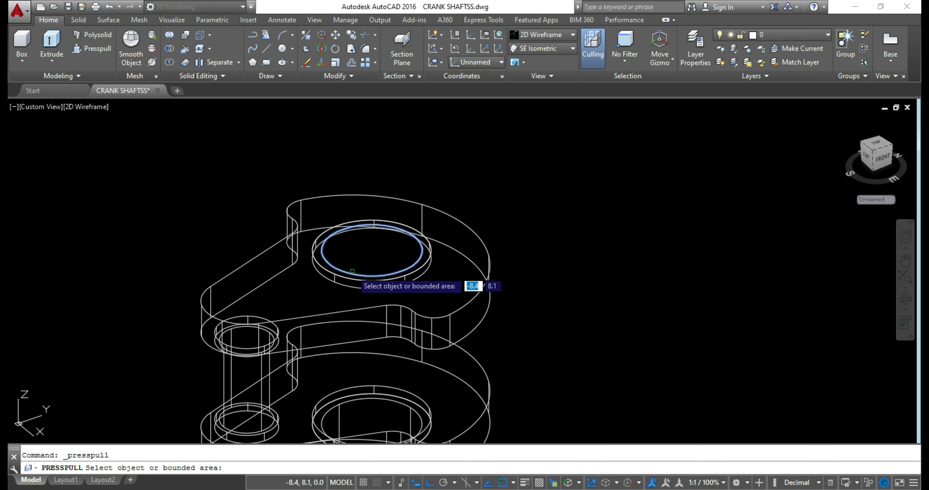
click(352, 271)
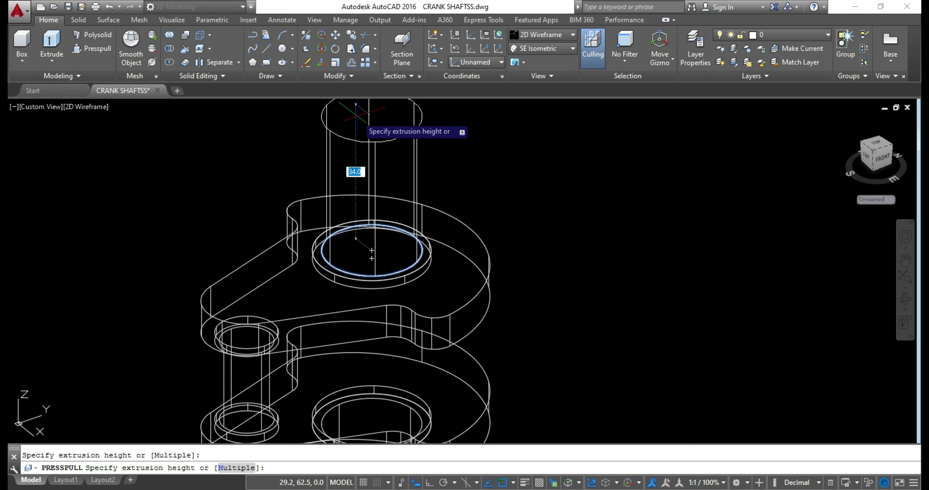
text(30)
key(Return)
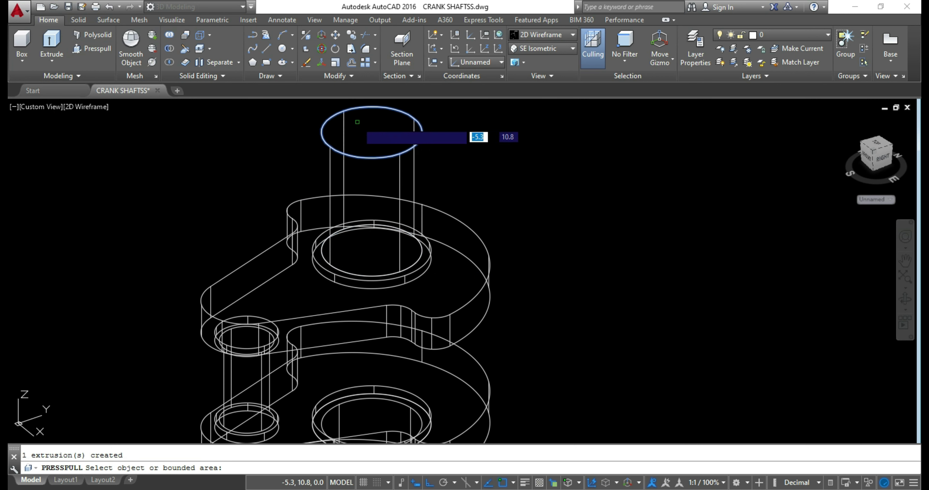
scroll(502, 288, down, 1)
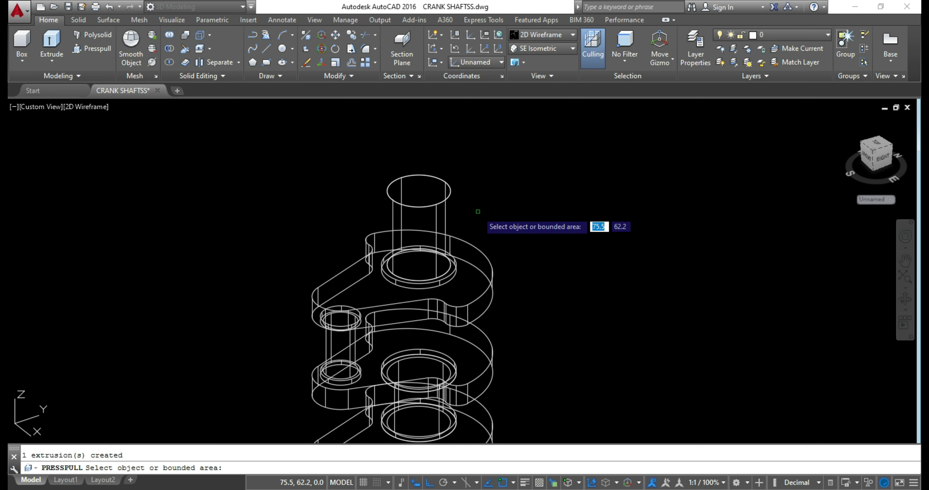
scroll(477, 211, up, 1)
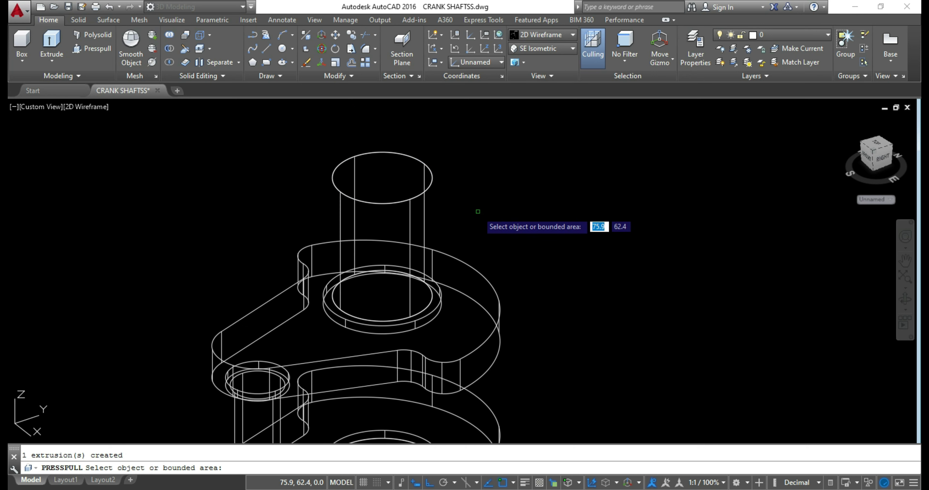
scroll(478, 212, down, 2)
scroll(481, 221, down, 1)
shift+middle_drag(525, 371, 526, 360)
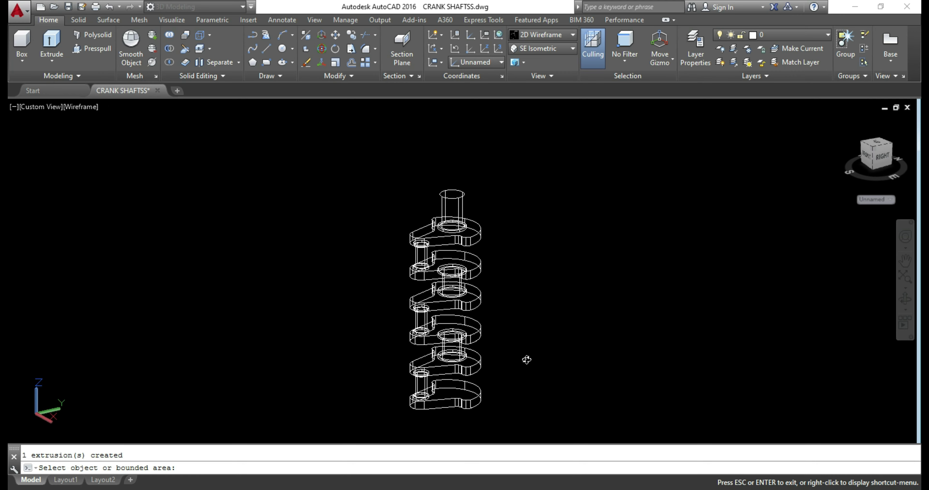
shift+middle_drag(526, 360, 487, 353)
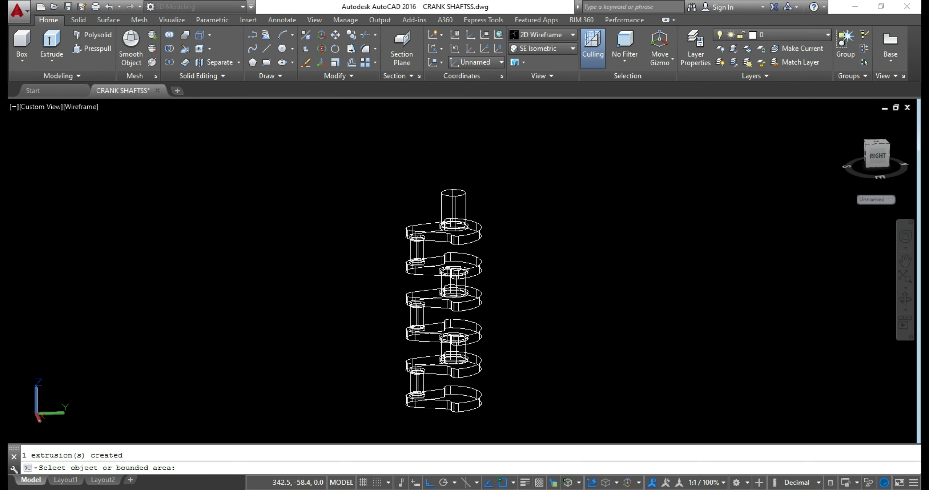
click(876, 155)
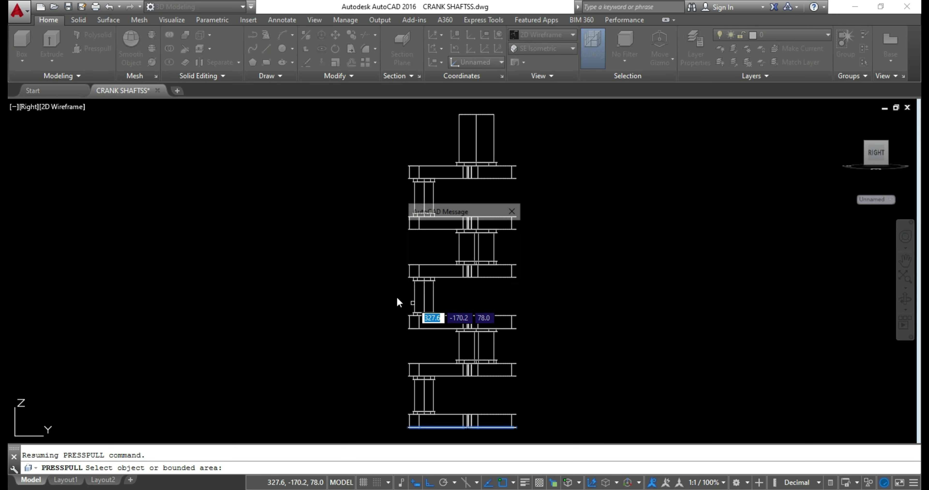
Start a 3D mirror of the new top shaft, then cancel it.
key(Return)
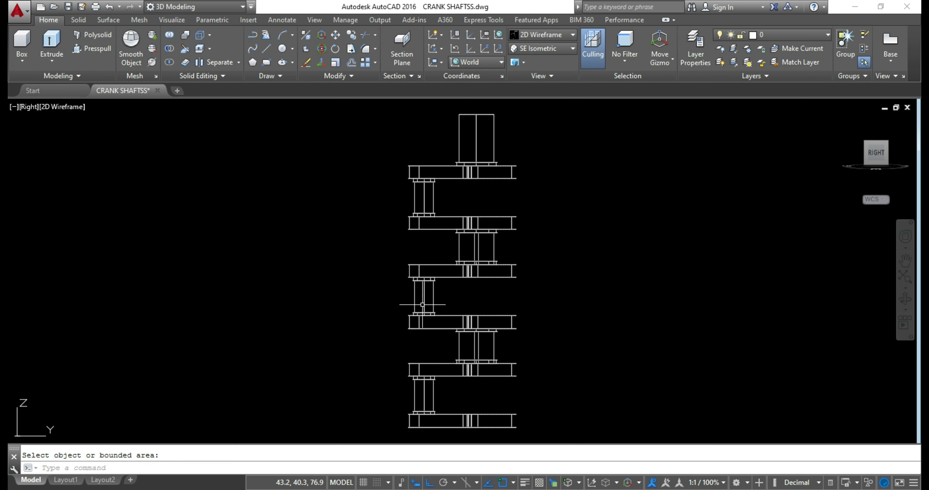
click(309, 32)
click(472, 120)
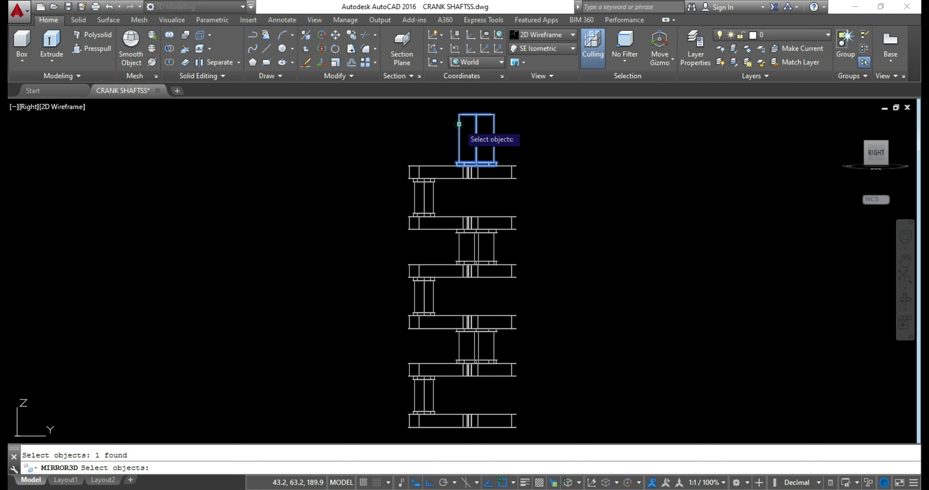
key(Return)
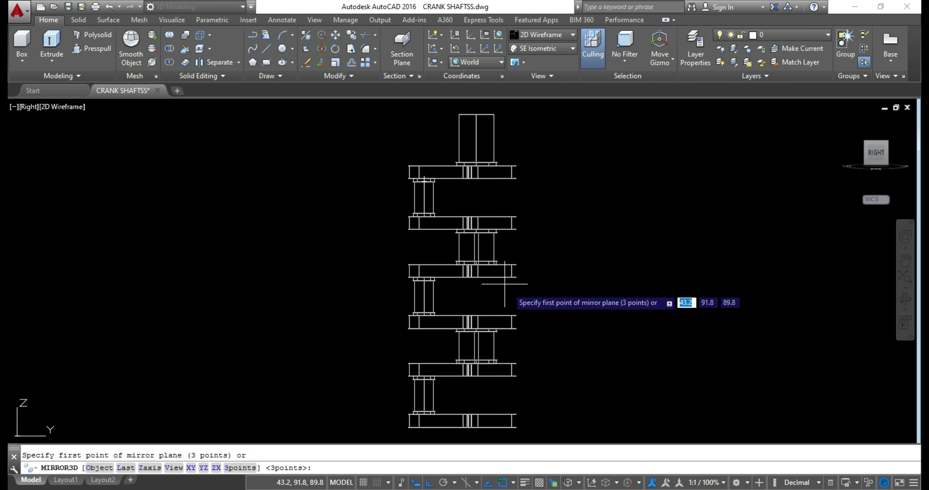
key(Escape)
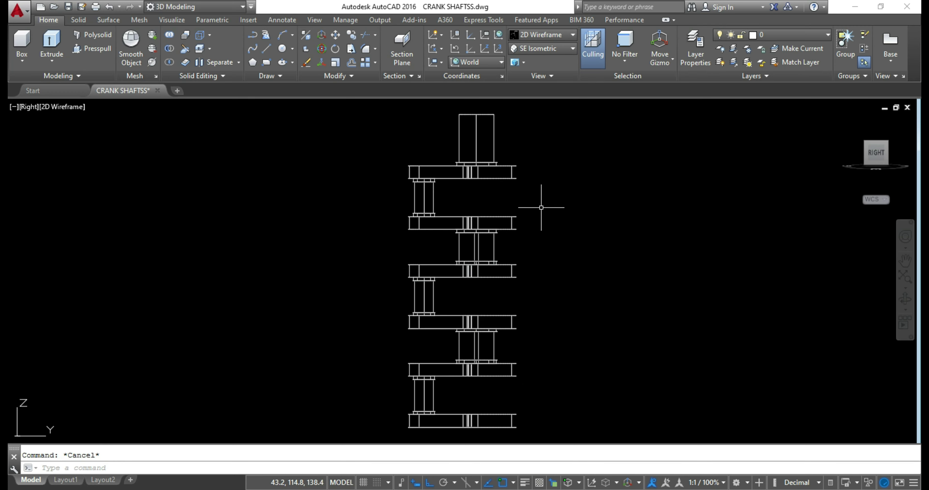
Orbit to an angled 3D view of the crank webs, cancelling a started copy.
mouse_move(623, 182)
shift+middle_down()
mouse_move(658, 219)
mouse_move(595, 201)
shift+middle_up()
scroll(472, 162, up, 5)
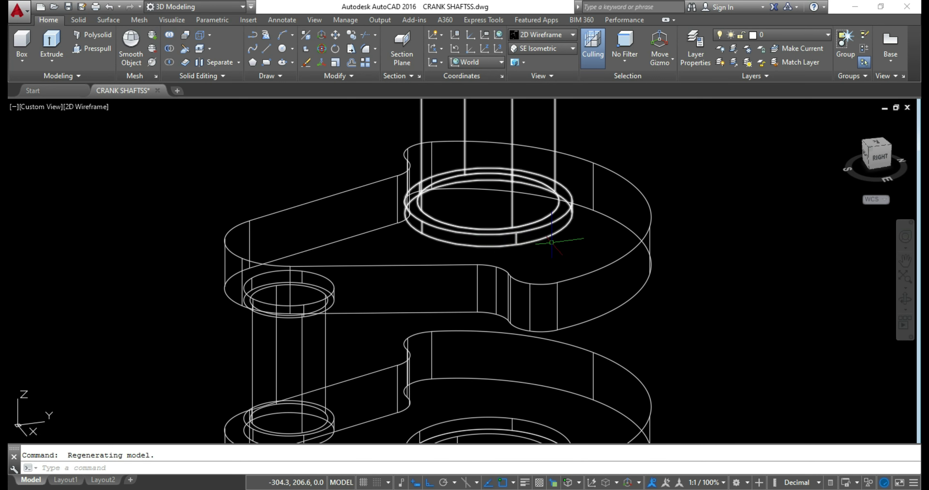
click(349, 36)
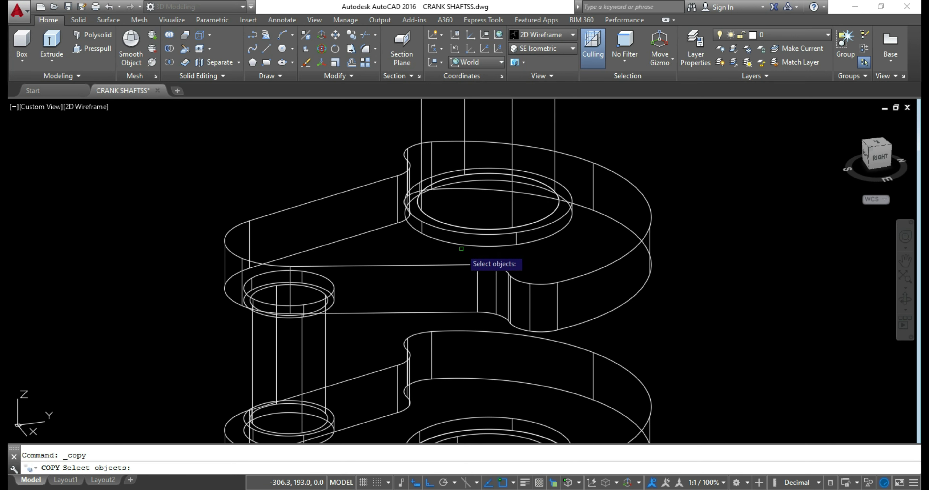
scroll(461, 241, down, 2)
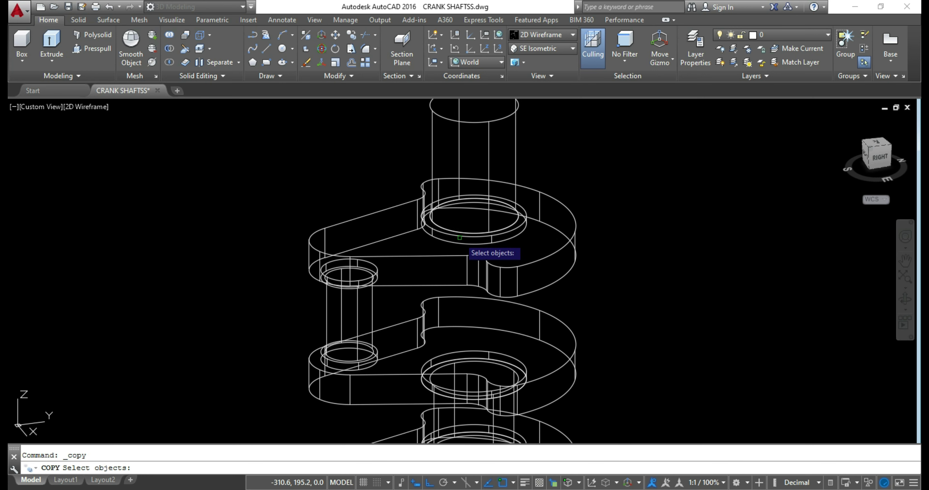
key(Escape)
scroll(576, 244, down, 3)
Copy the journal ring from its centre 5 units down toward the bottom crank web.
scroll(526, 387, up, 5)
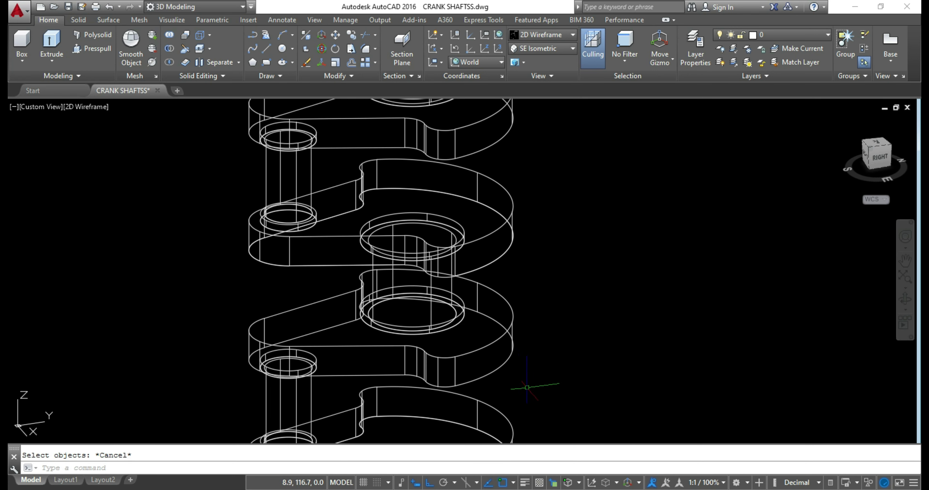
scroll(503, 381, up, 3)
click(357, 32)
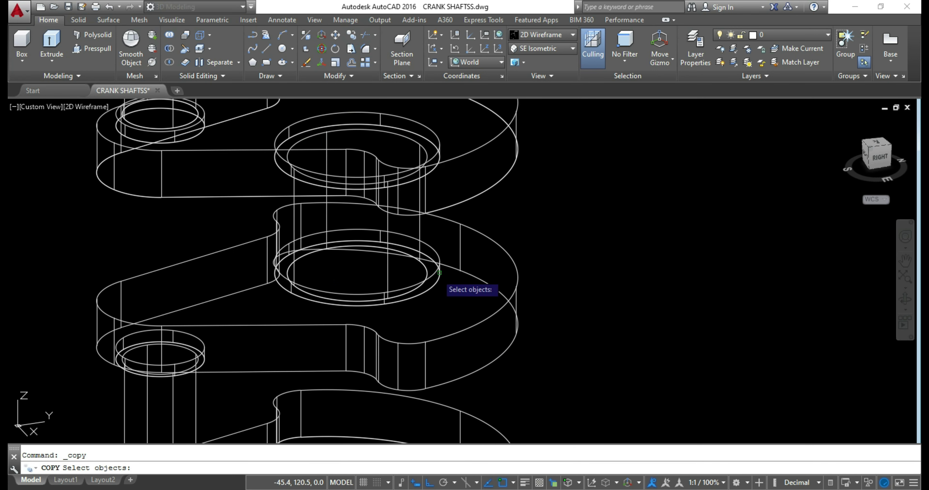
click(435, 273)
key(Return)
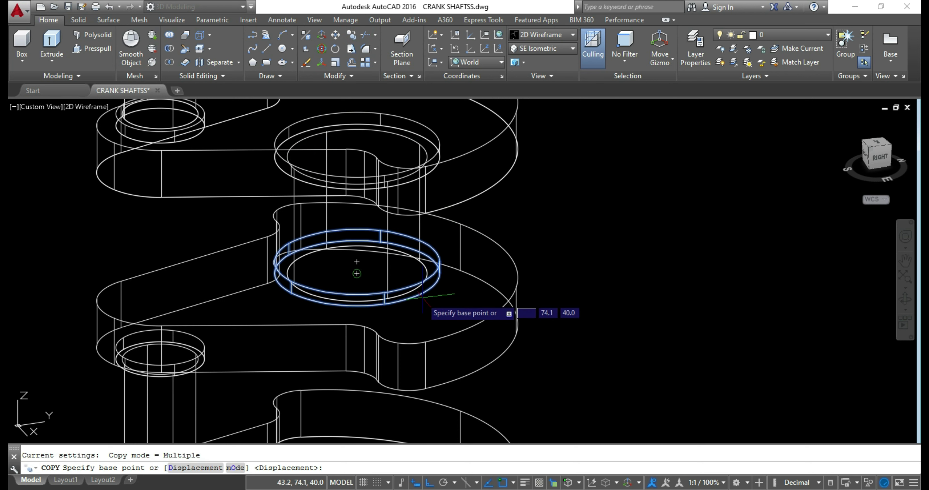
click(356, 273)
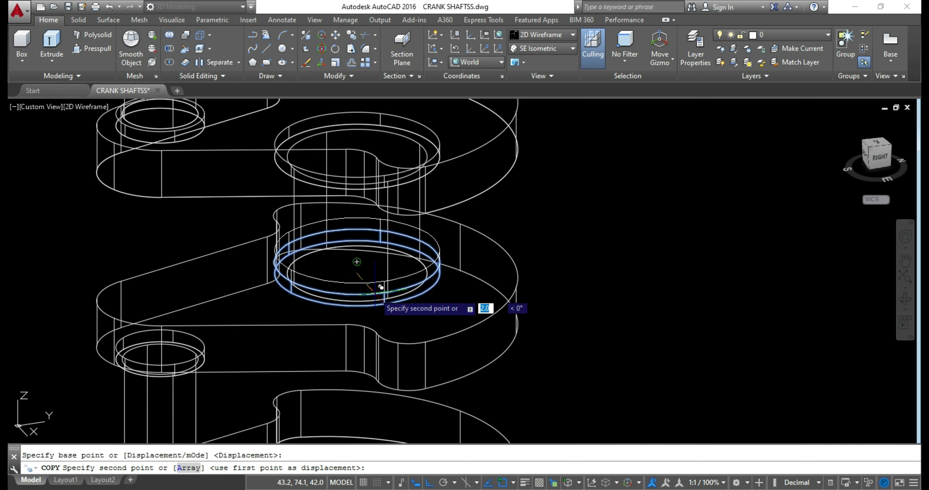
scroll(607, 249, down, 3)
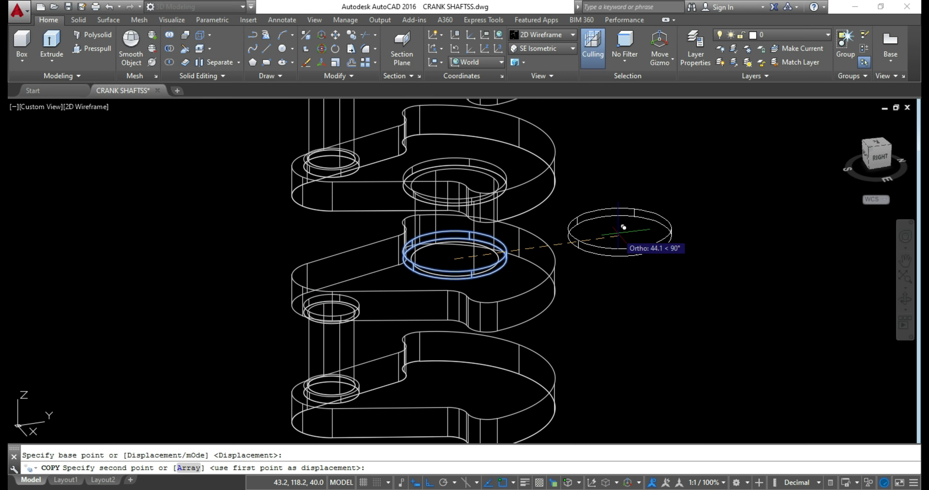
scroll(602, 288, down, 1)
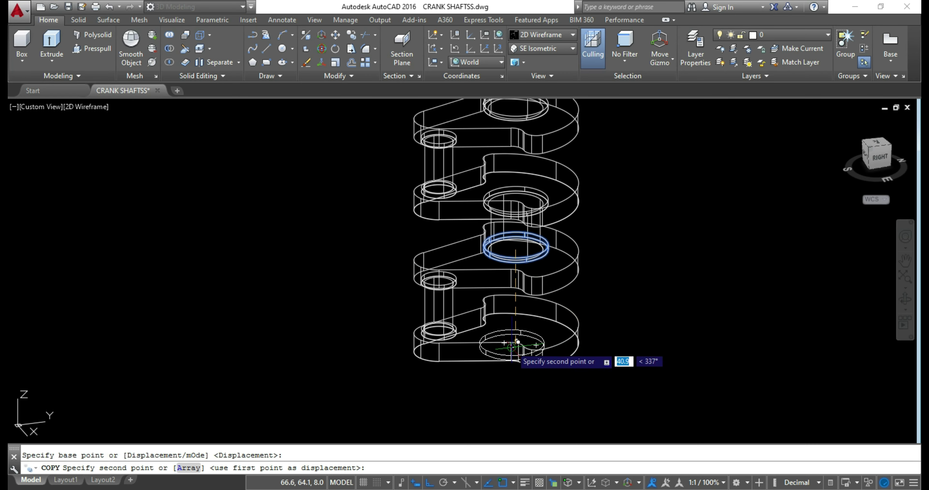
scroll(521, 334, up, 4)
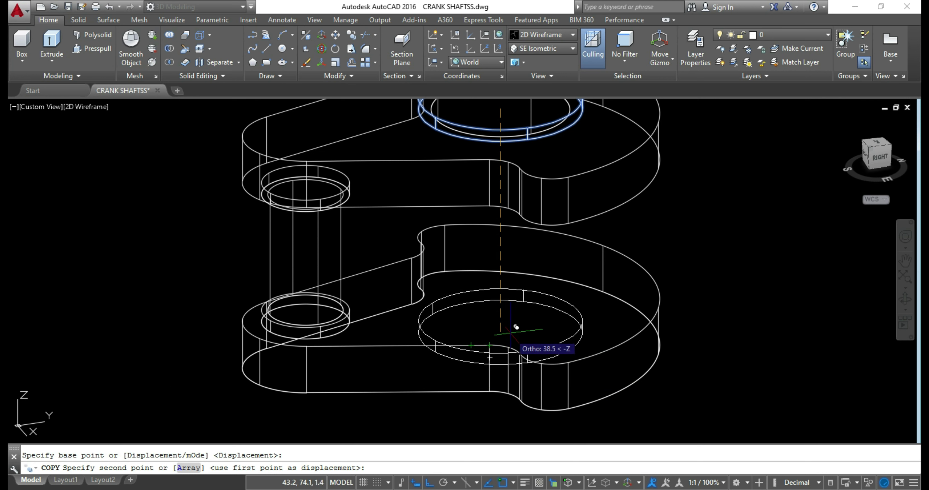
text(5)
key(Return)
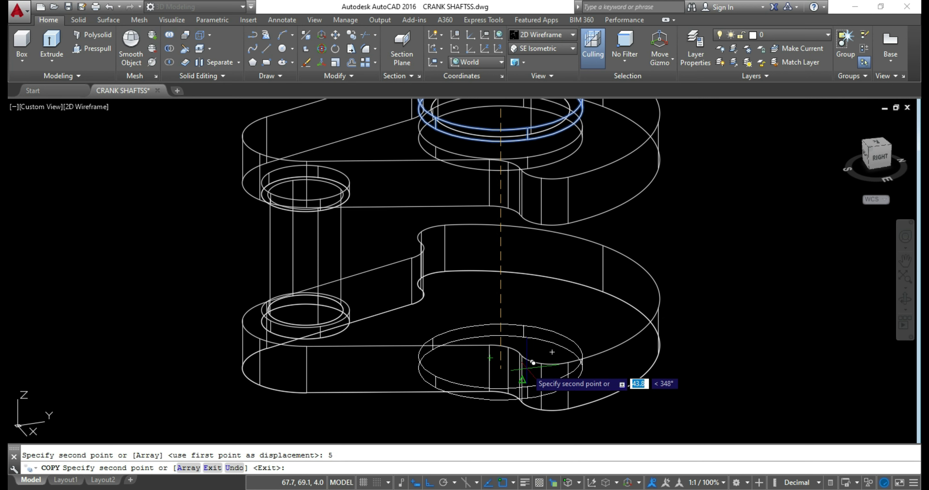
click(489, 356)
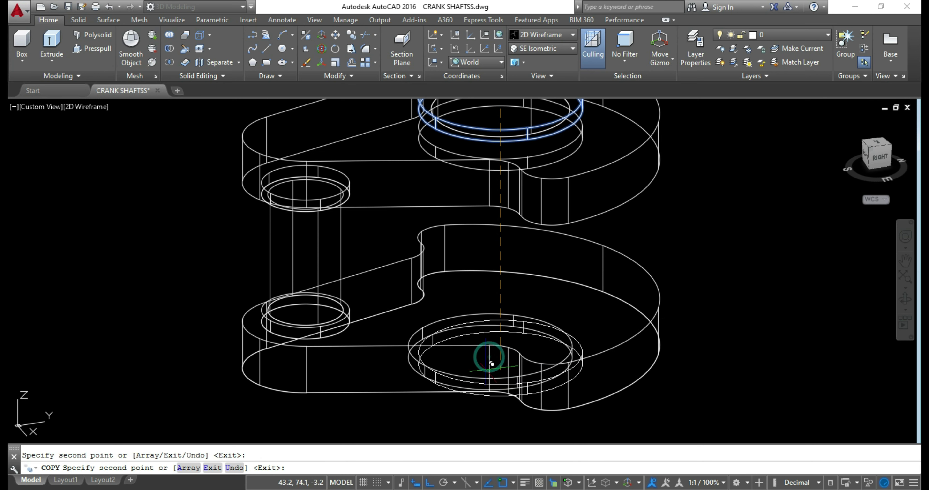
key(Escape)
Delete the misplaced ring copy in the bottom web.
middle_drag(656, 410, 569, 353)
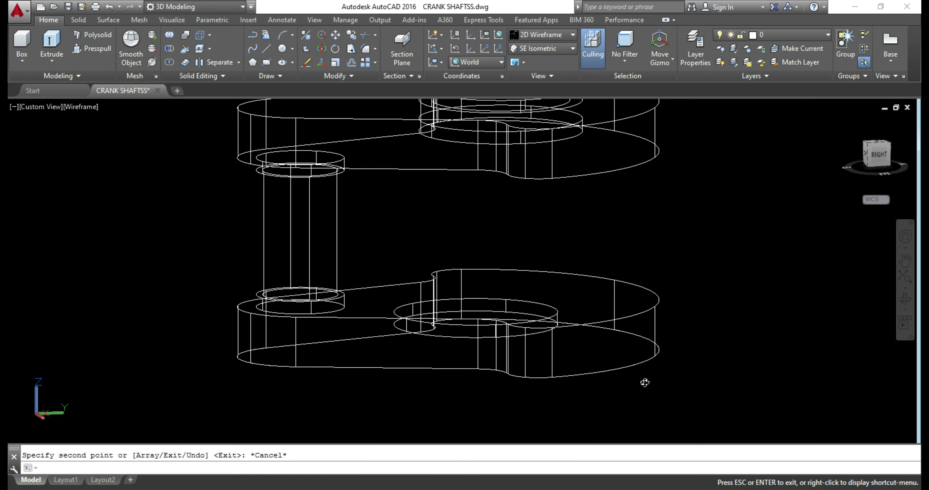
click(569, 354)
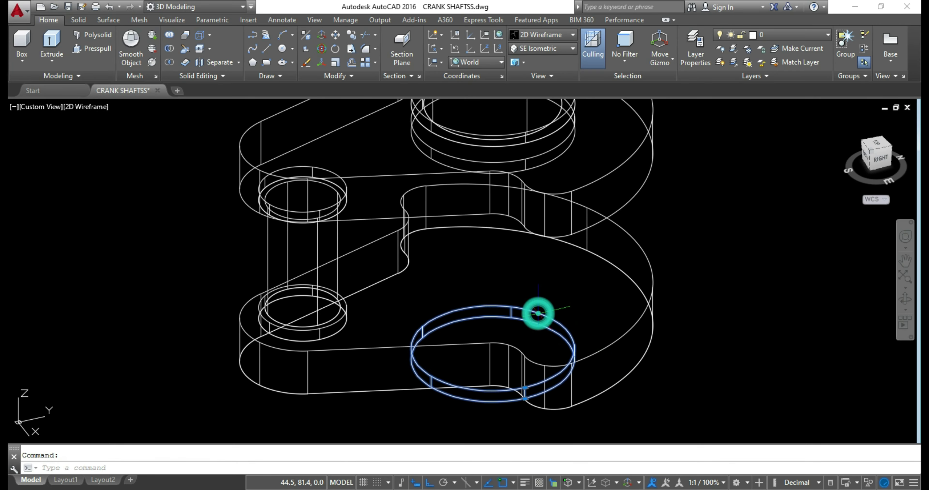
key(Delete)
scroll(613, 378, down, 3)
scroll(641, 389, down, 2)
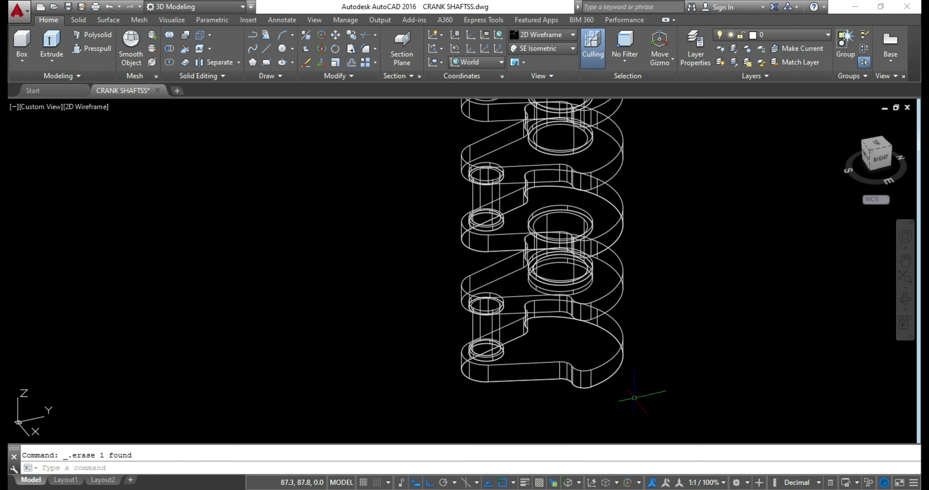
mouse_move(642, 396)
shift+middle_down()
mouse_move(622, 369)
mouse_move(610, 315)
mouse_move(601, 325)
mouse_move(559, 324)
mouse_move(429, 302)
mouse_move(450, 402)
shift+middle_up()
Show the crankshaft in the SE Isometric preset view, zoomed in.
key(Escape)
scroll(450, 402, down, 2)
scroll(469, 324, down, 2)
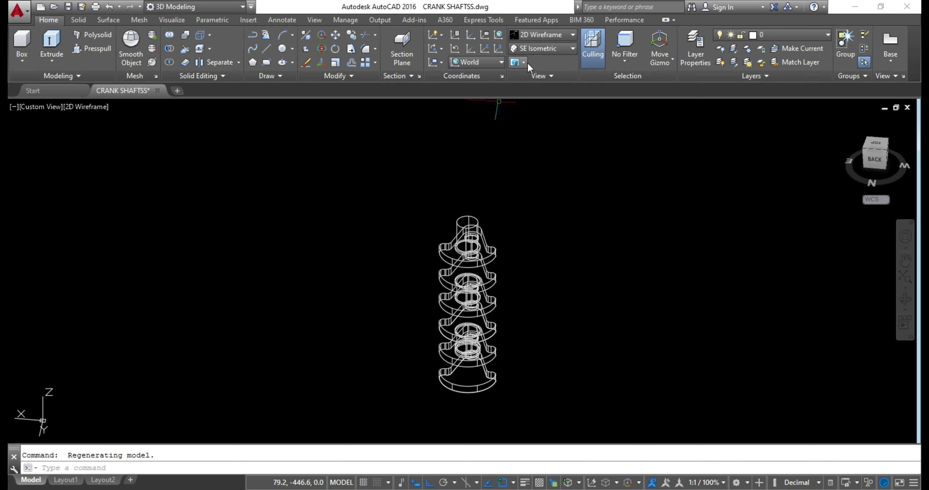
click(572, 48)
click(546, 142)
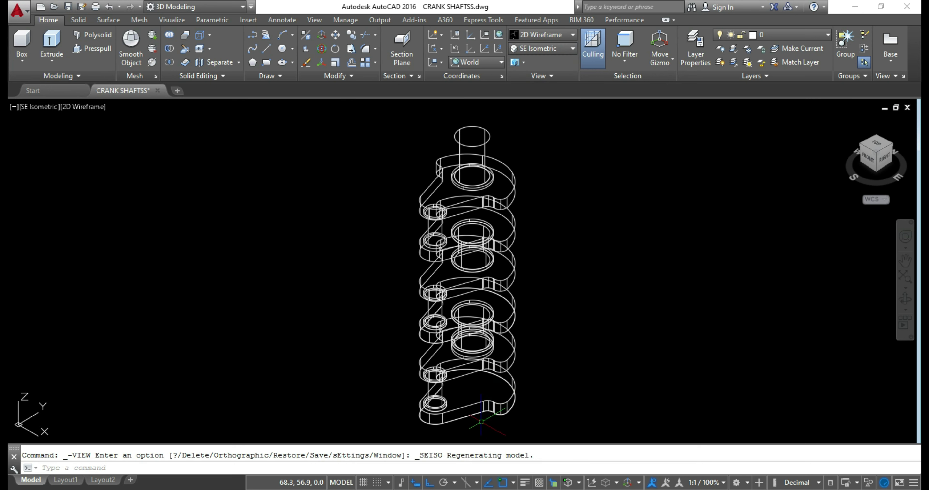
scroll(481, 422, up, 2)
scroll(484, 421, up, 4)
text(c)
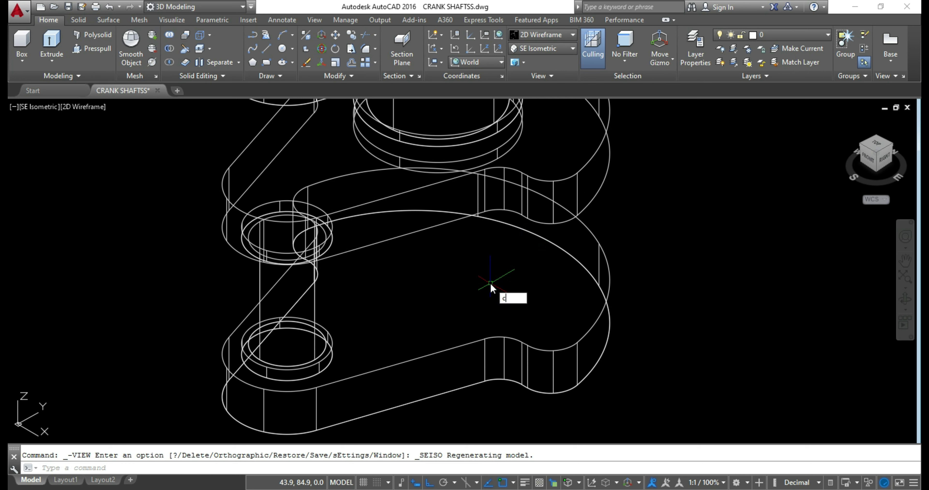
Draw a radius-13 circle centred 5 units along the tracking line on the bottom web.
key(Return)
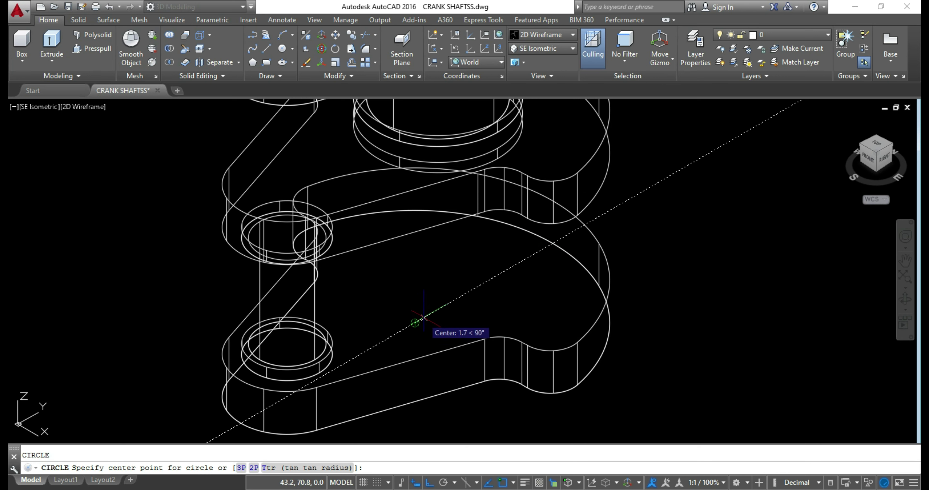
text(5)
key(Return)
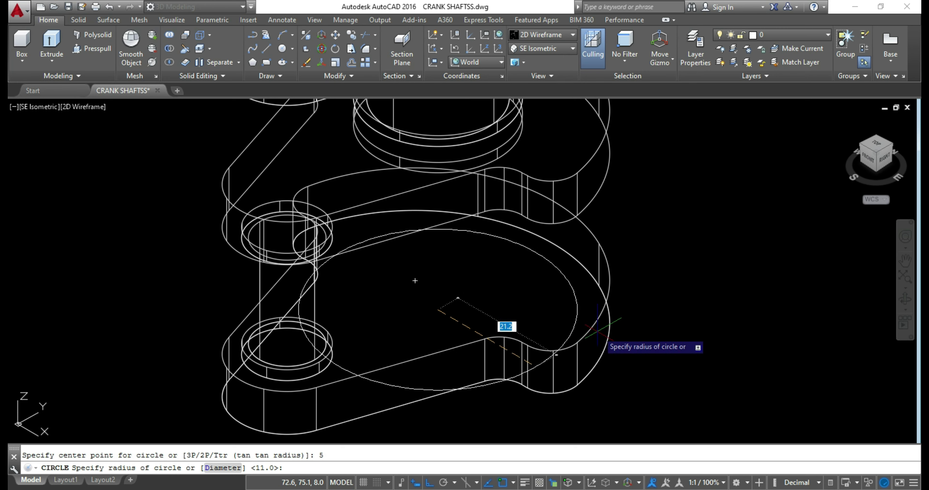
mouse_move(648, 379)
middle_down()
mouse_move(626, 329)
mouse_move(489, 315)
mouse_move(639, 295)
middle_up()
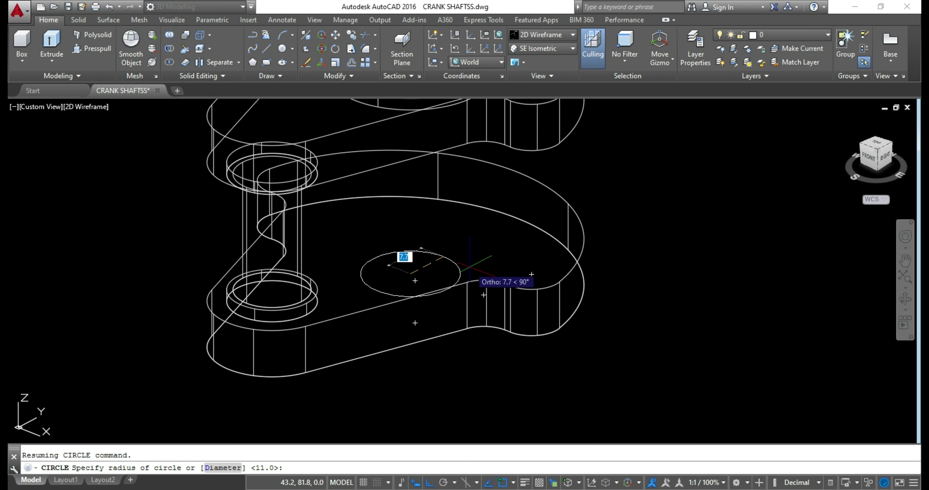
key(Return)
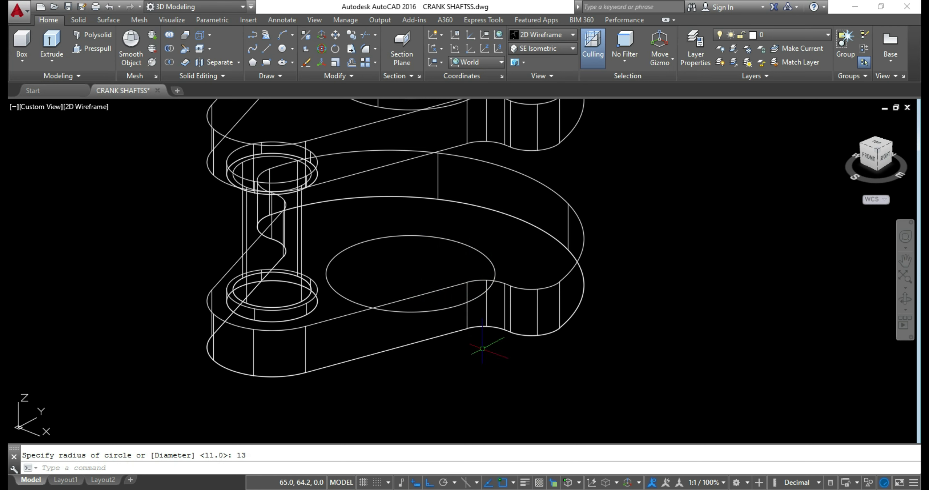
Press-pull the new circle on the bottom web by 2 units.
shift+middle_drag(536, 400, 520, 346)
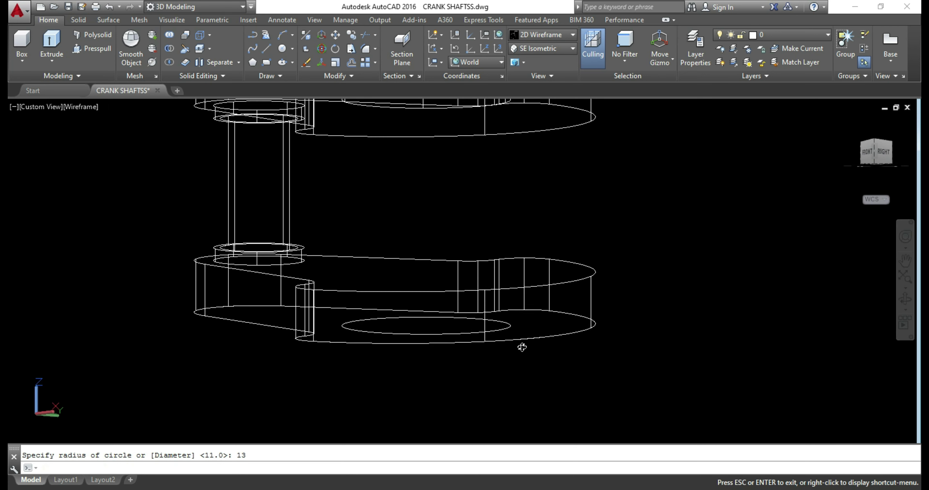
click(94, 51)
click(419, 332)
text(2)
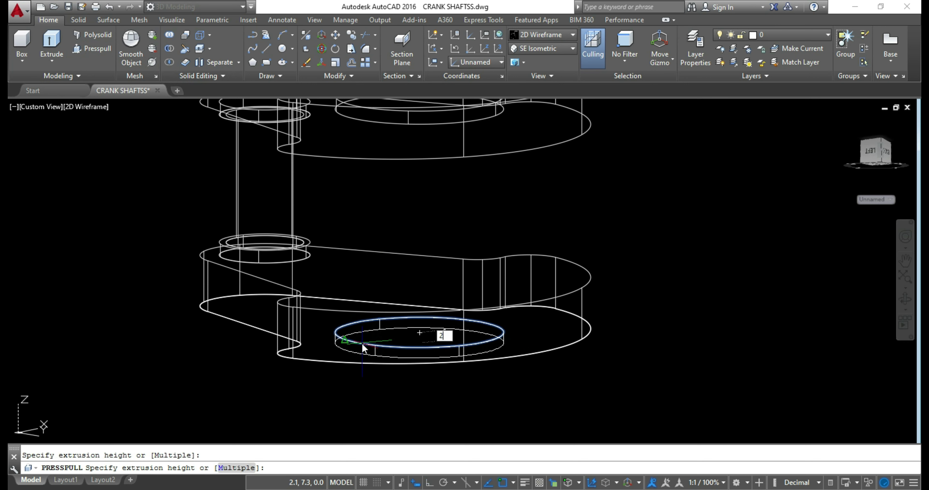
key(Return)
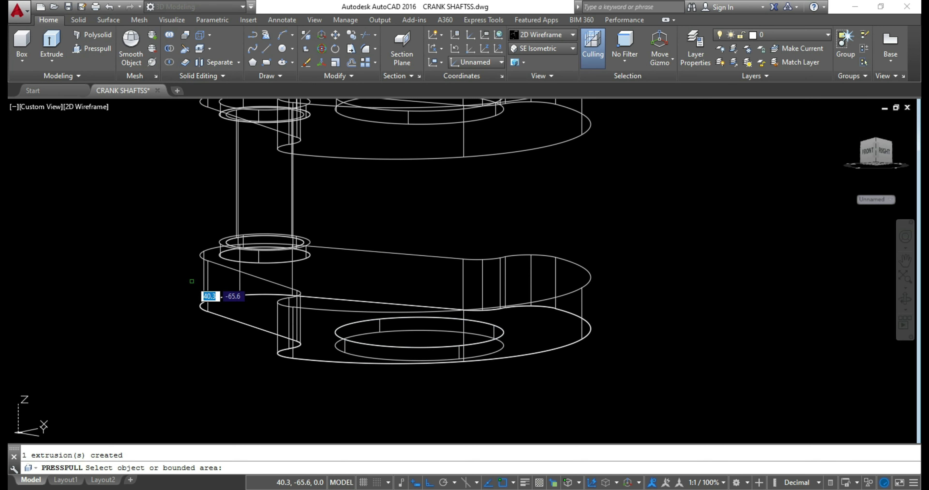
key(Return)
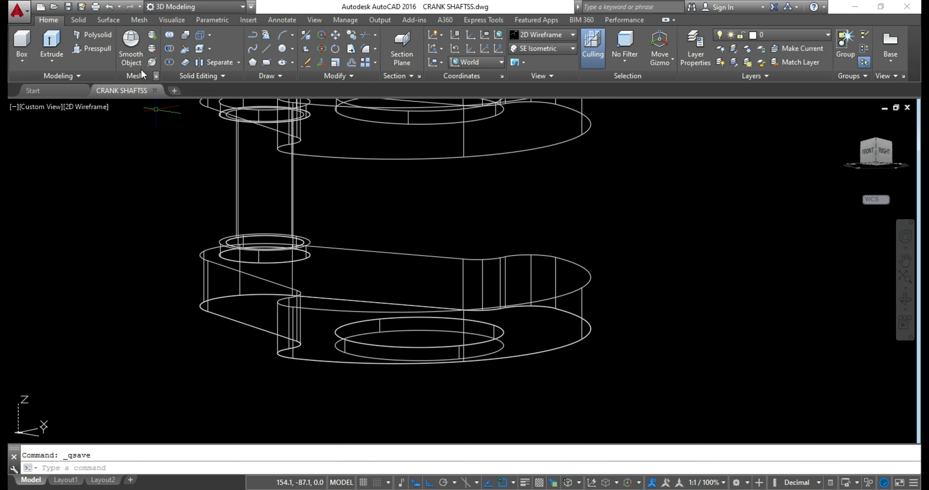
Draw a radius-11 circle centred on the ring's centre.
text(c)
key(Return)
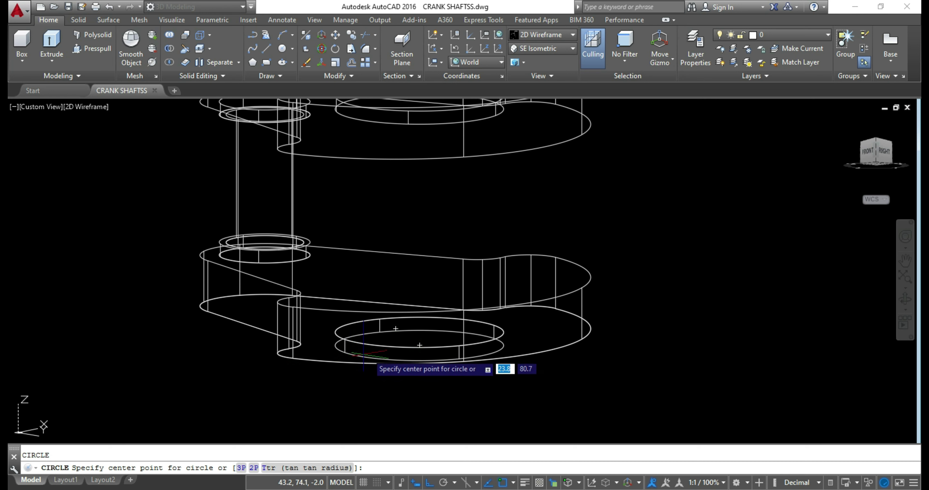
click(420, 345)
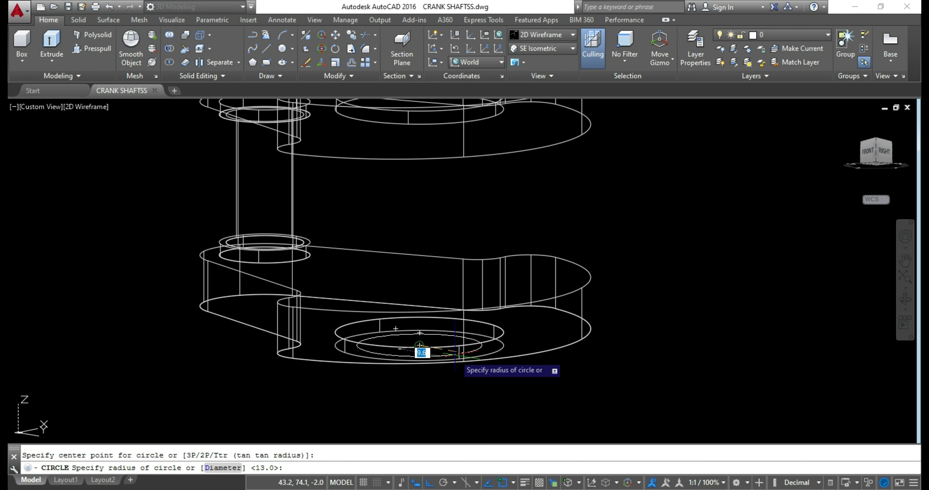
key(Return)
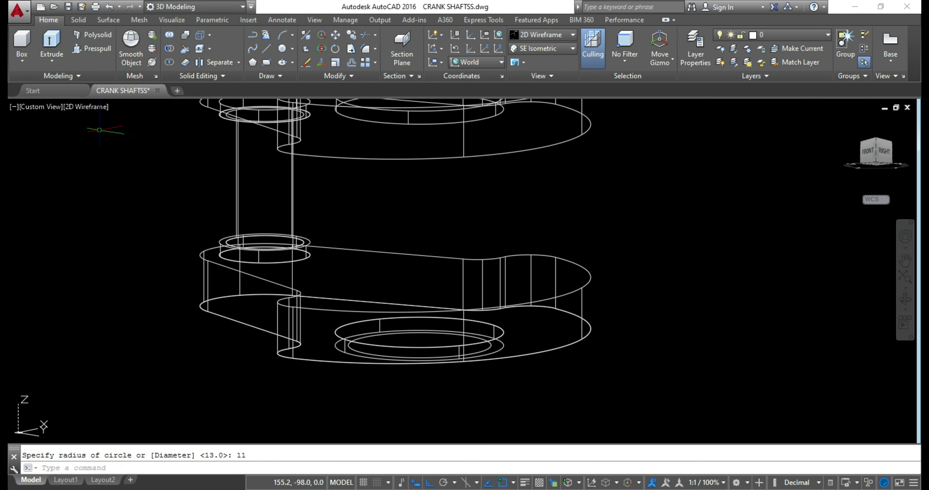
Press-pull the inner radius-11 circle out into the end shaft and save.
click(90, 52)
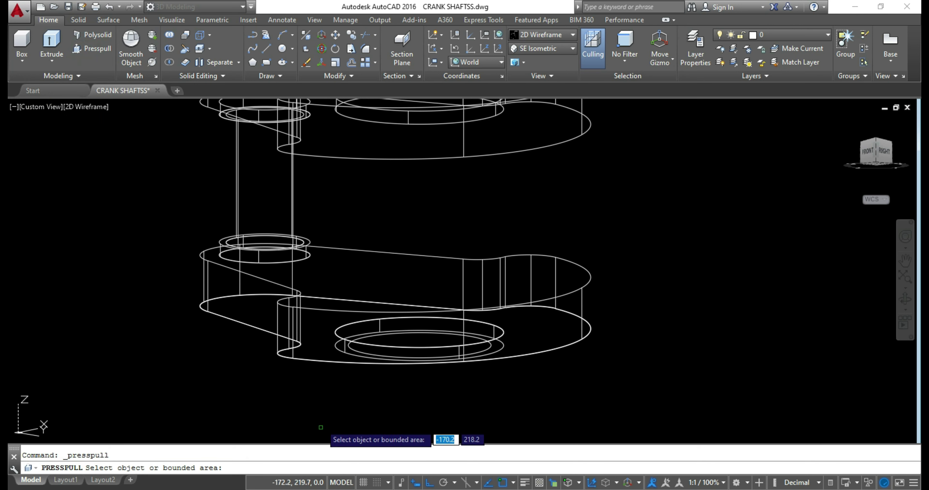
click(396, 352)
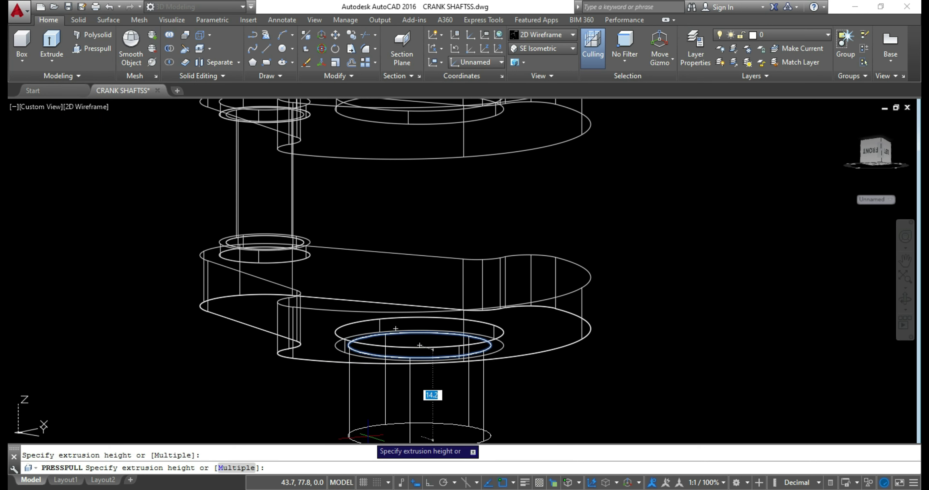
click(368, 437)
key(Return)
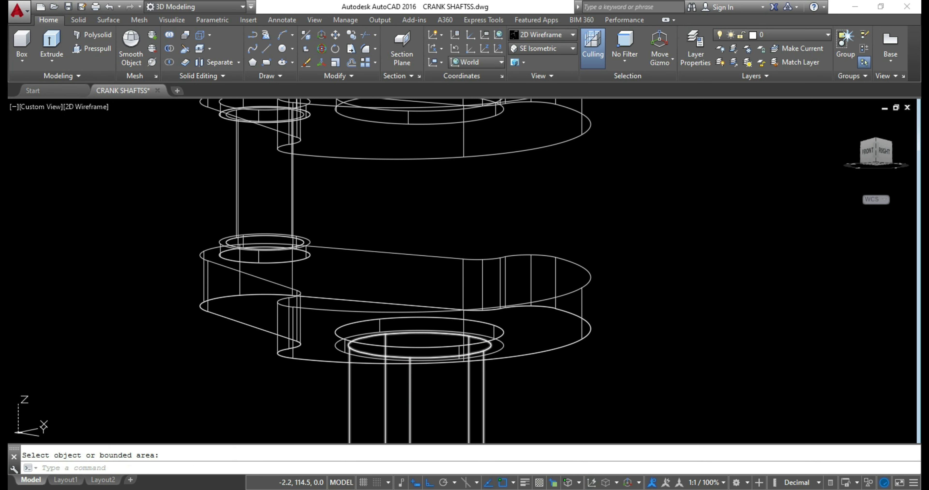
key(ctrl+s)
Zoom out and switch the crankshaft to the SE Isometric view.
scroll(559, 314, down, 4)
shift+middle_drag(560, 315, 569, 341)
scroll(564, 285, down, 4)
scroll(566, 268, up, 2)
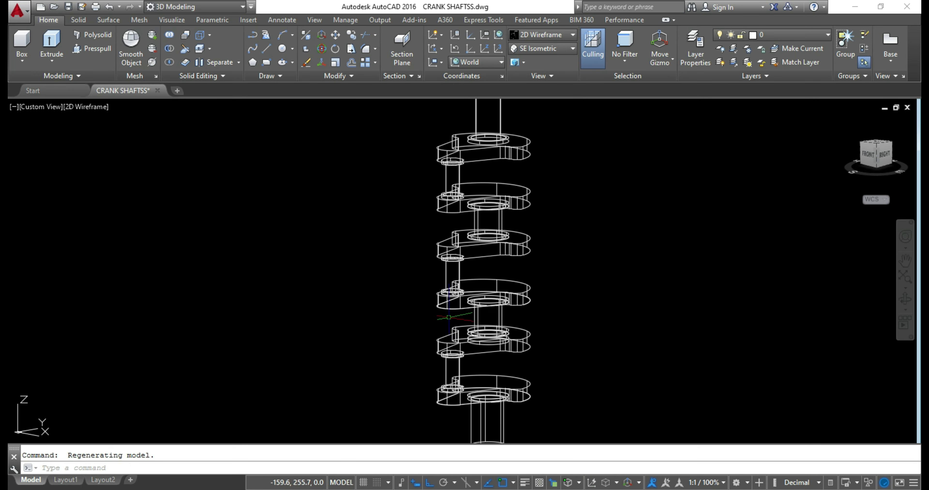
scroll(449, 317, down, 1)
scroll(457, 268, down, 2)
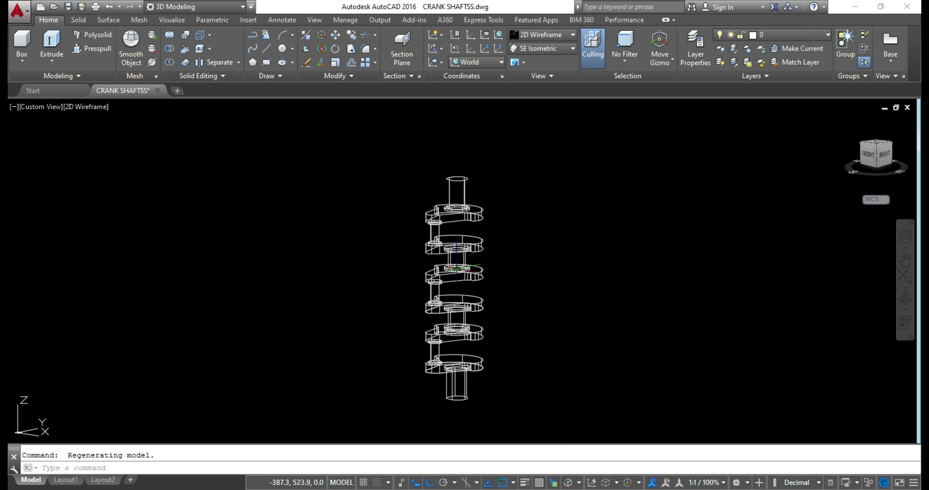
shift+middle_drag(529, 292, 528, 302)
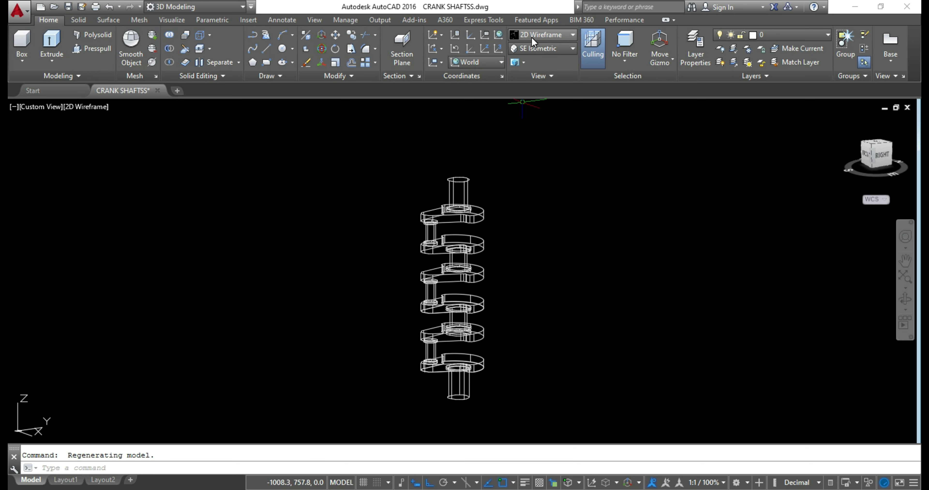
click(538, 48)
click(539, 143)
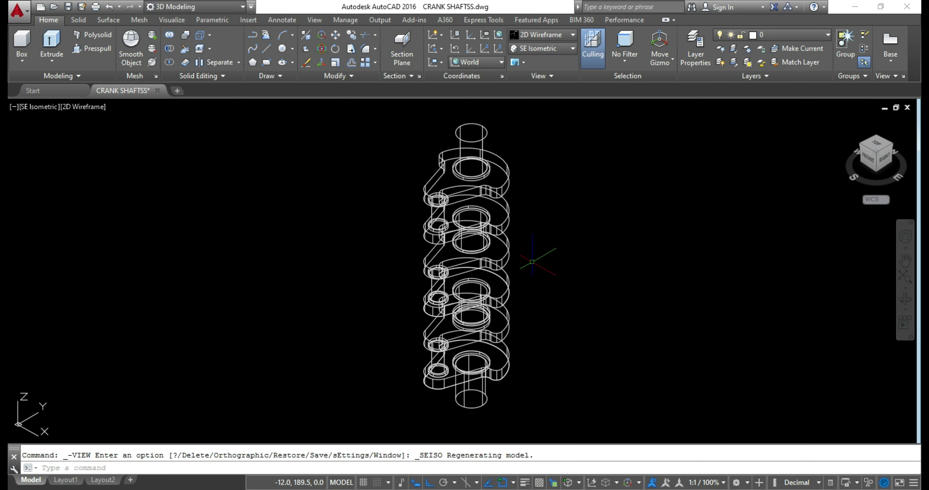
Free-orbit the crankshaft until it lies horizontally across the view.
click(905, 308)
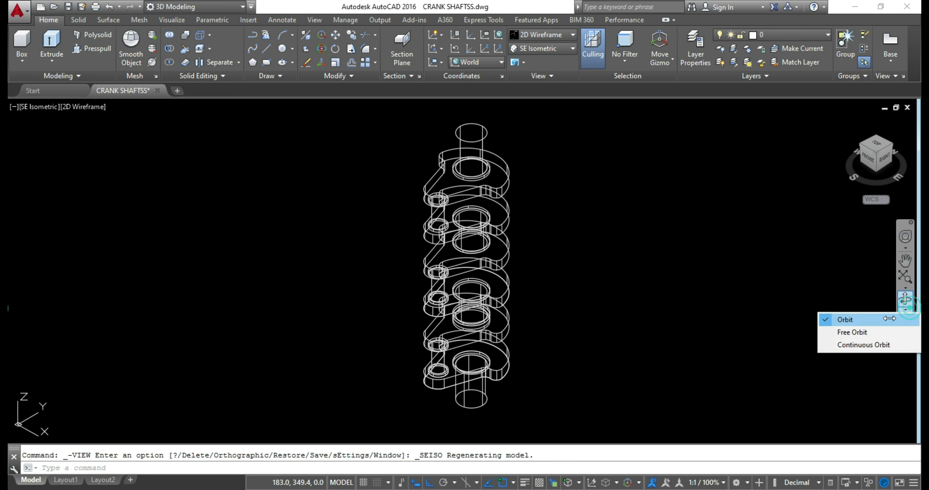
click(790, 320)
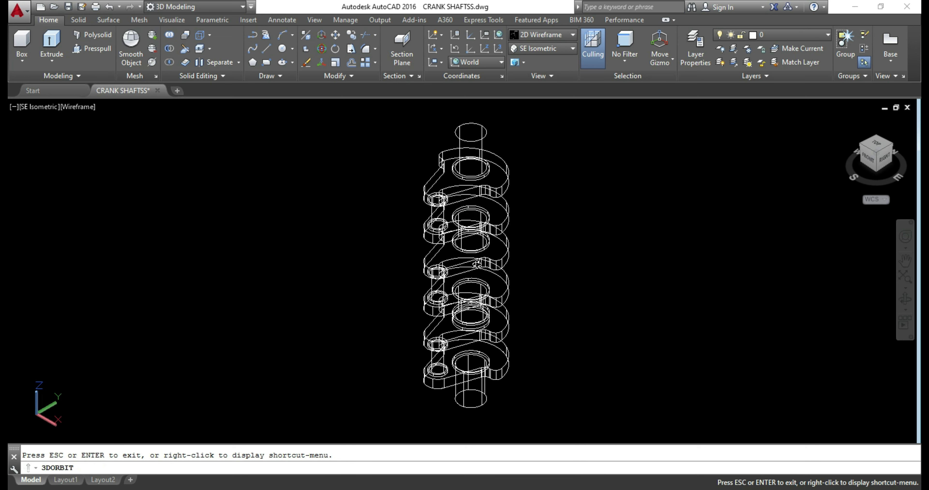
key(Escape)
click(905, 308)
click(860, 332)
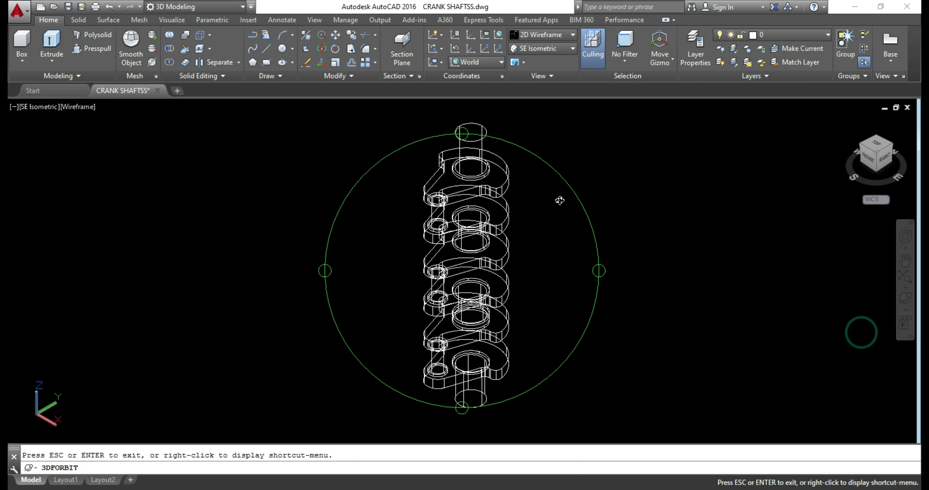
mouse_move(465, 135)
mouse_down()
mouse_move(470, 337)
mouse_move(483, 142)
mouse_move(493, 148)
mouse_up()
drag(382, 196, 348, 295)
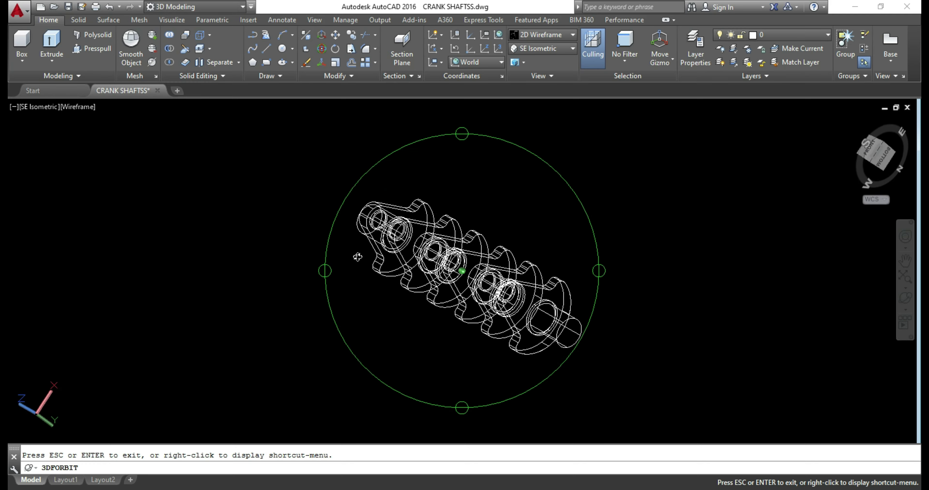
mouse_move(368, 218)
mouse_down()
mouse_move(367, 282)
mouse_move(408, 274)
mouse_up()
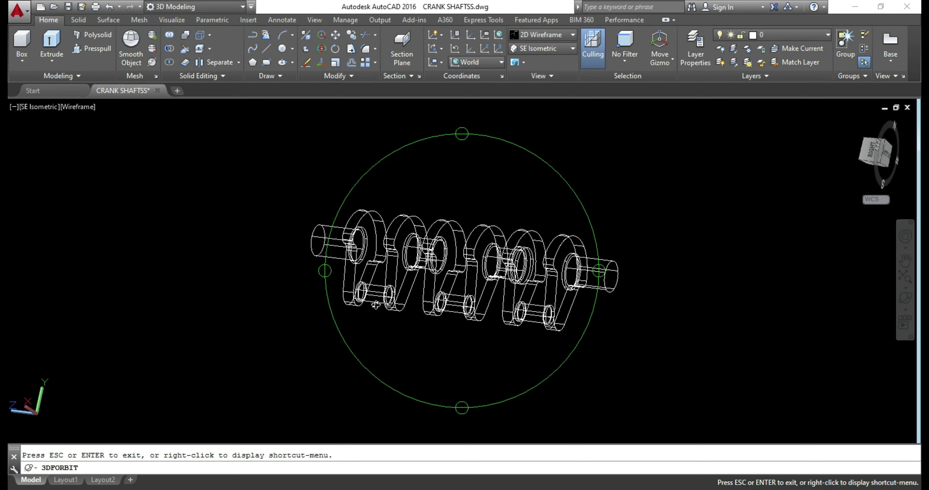
Zoom in on the horizontal crankshaft and save CRANK SHAFTSS.dwg.
scroll(408, 274, up, 2)
scroll(502, 283, up, 2)
scroll(579, 301, up, 2)
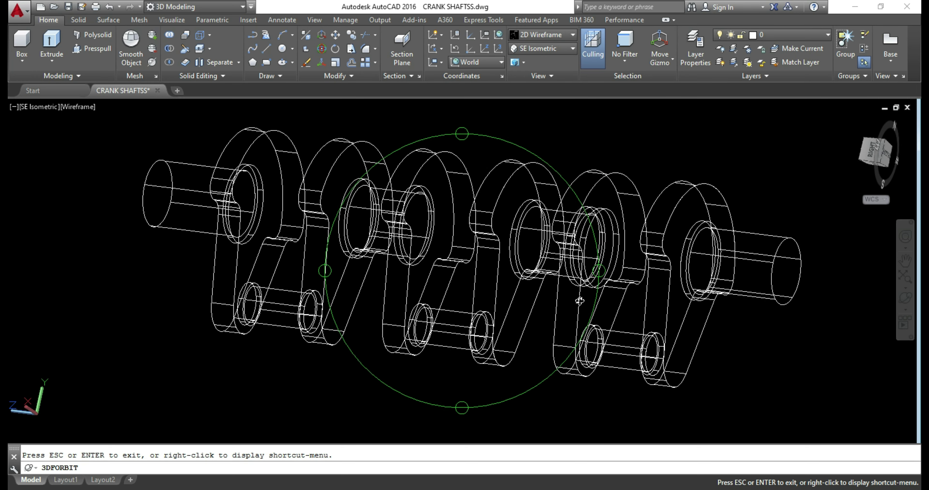
key(Escape)
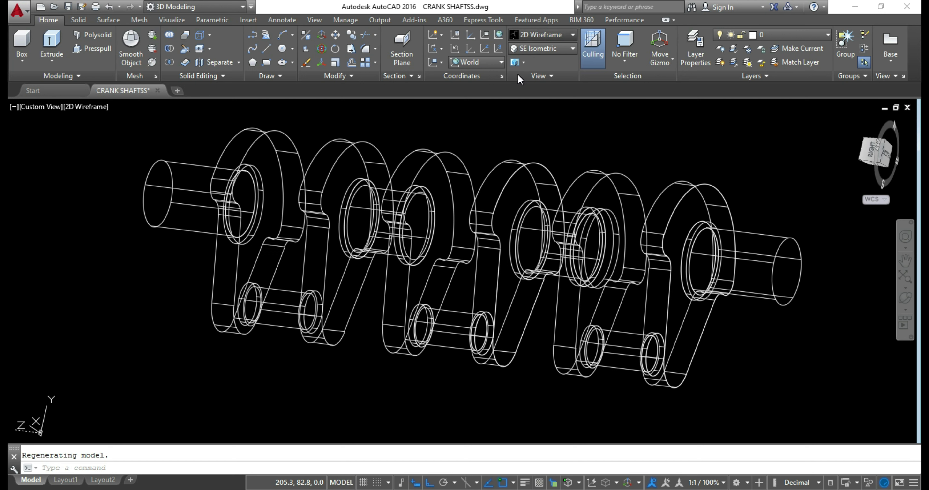
click(538, 36)
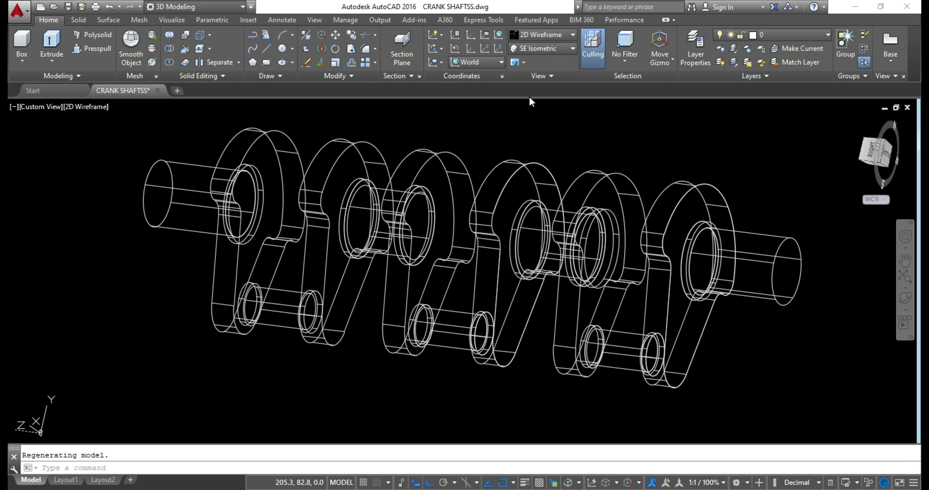
key(Escape)
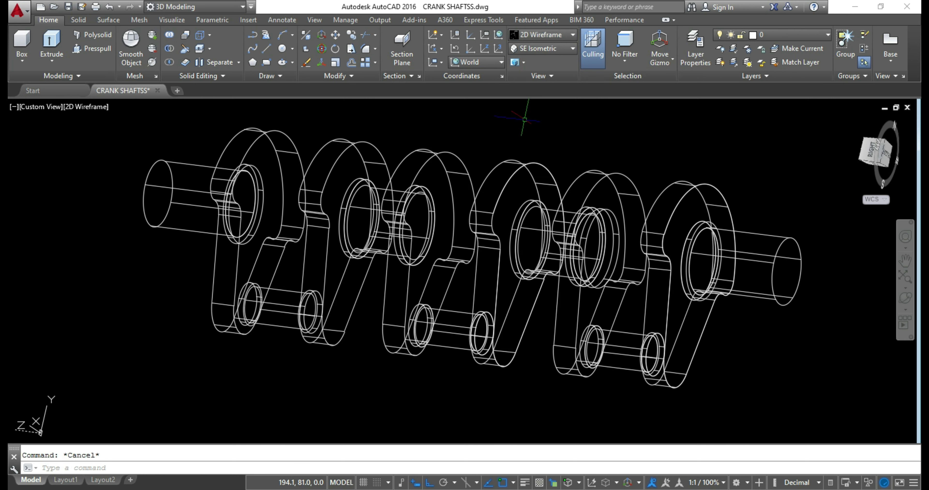
key(ctrl+s)
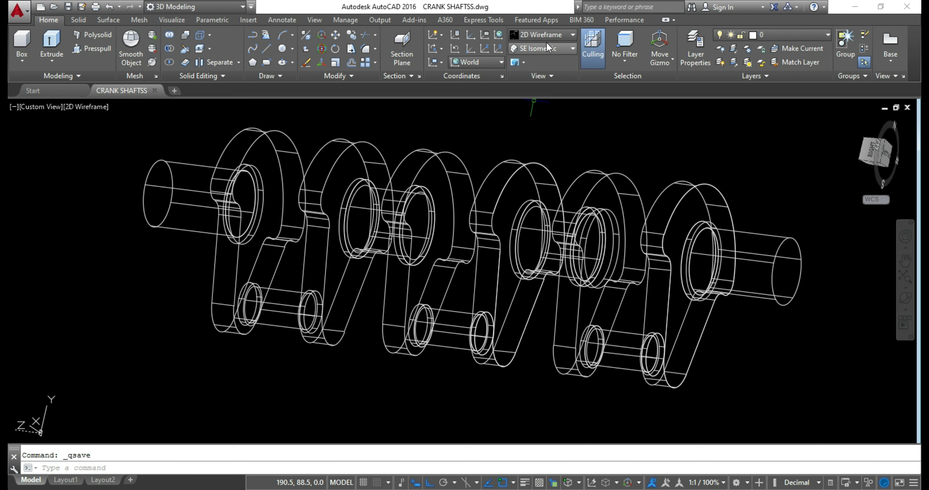
Apply the shaded Conceptual visual style to the crankshaft.
click(544, 35)
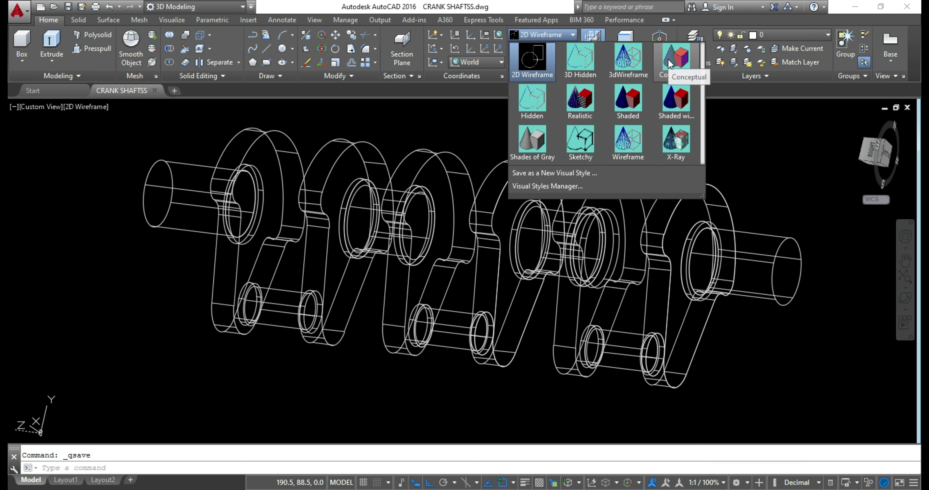
click(575, 112)
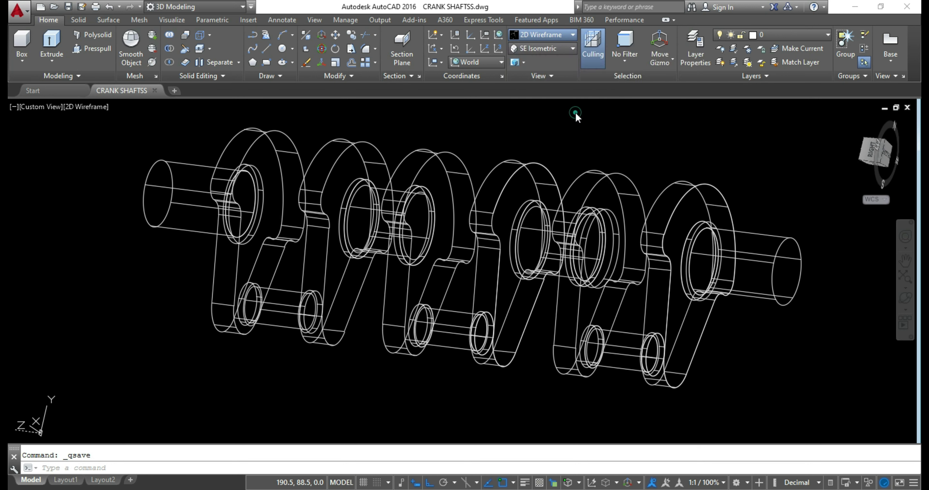
click(564, 33)
click(667, 65)
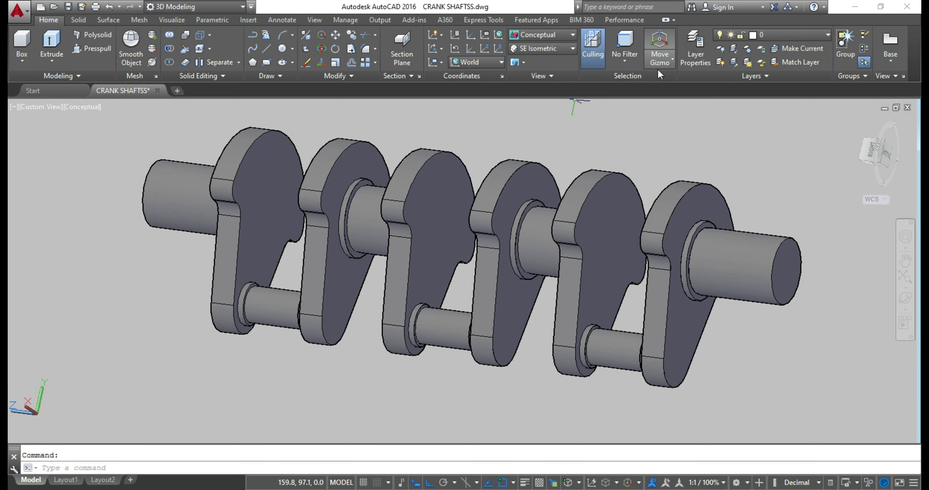
click(647, 318)
key(Escape)
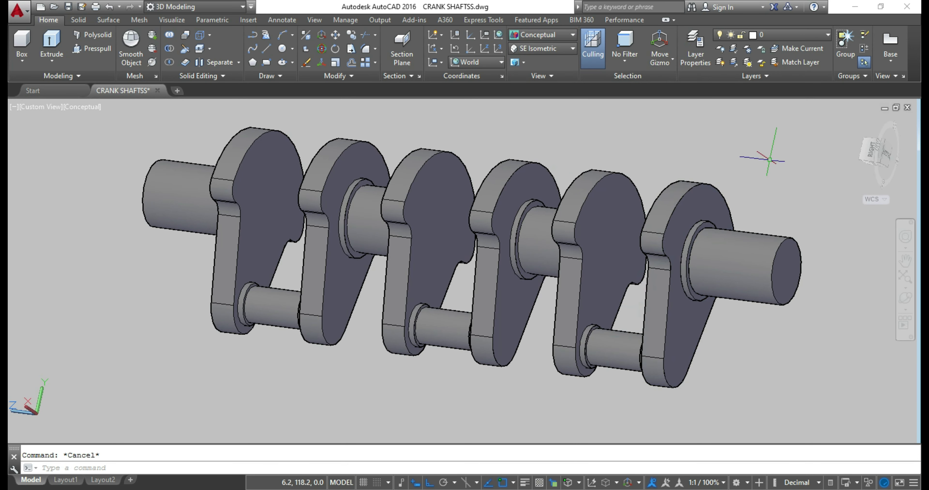
Free-orbit the shaded crankshaft to a better viewing angle.
click(905, 309)
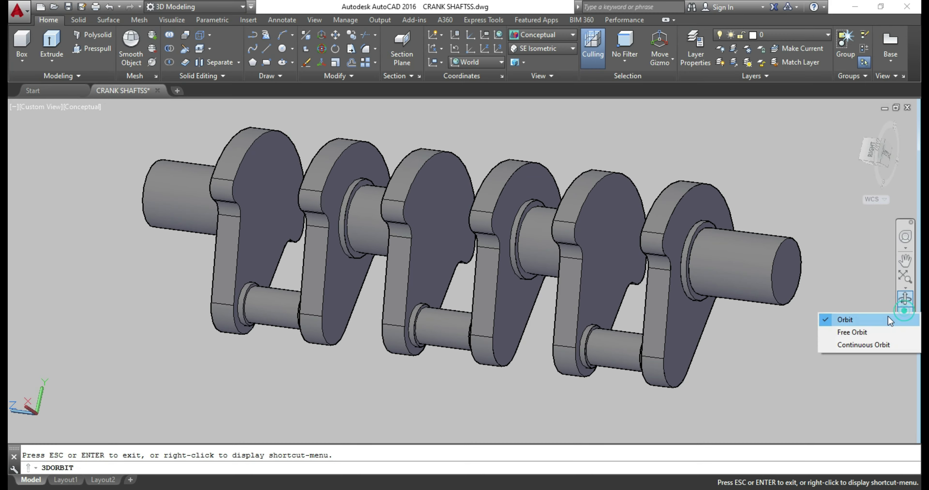
click(871, 331)
mouse_move(601, 299)
mouse_down()
mouse_move(410, 260)
mouse_move(431, 262)
mouse_move(400, 269)
mouse_move(461, 263)
mouse_move(387, 253)
mouse_up()
key(Escape)
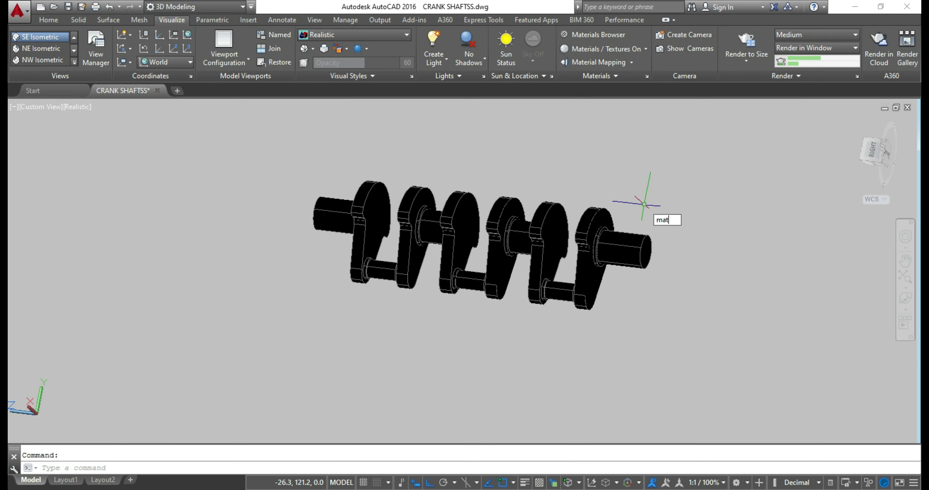
Try several Metallic Paint materials on the crankshaft and keep the dark one.
key(Return)
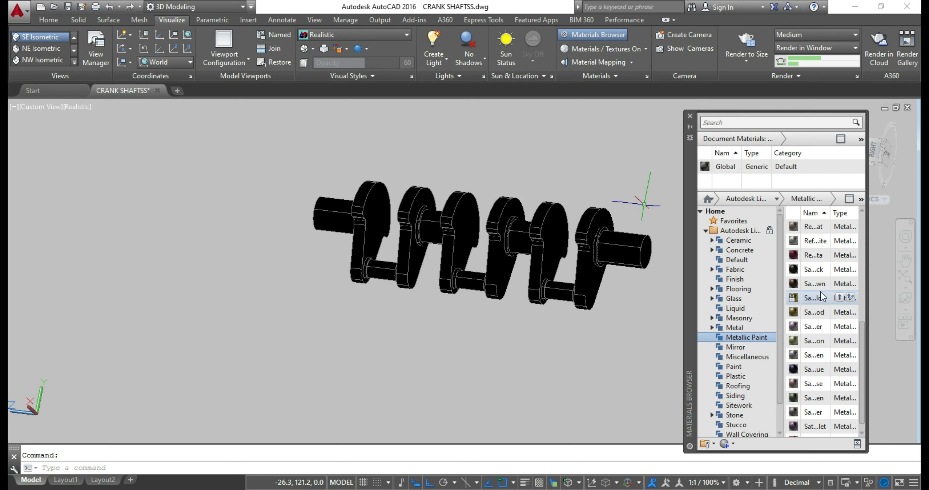
drag(815, 240, 558, 248)
scroll(612, 262, up, 4)
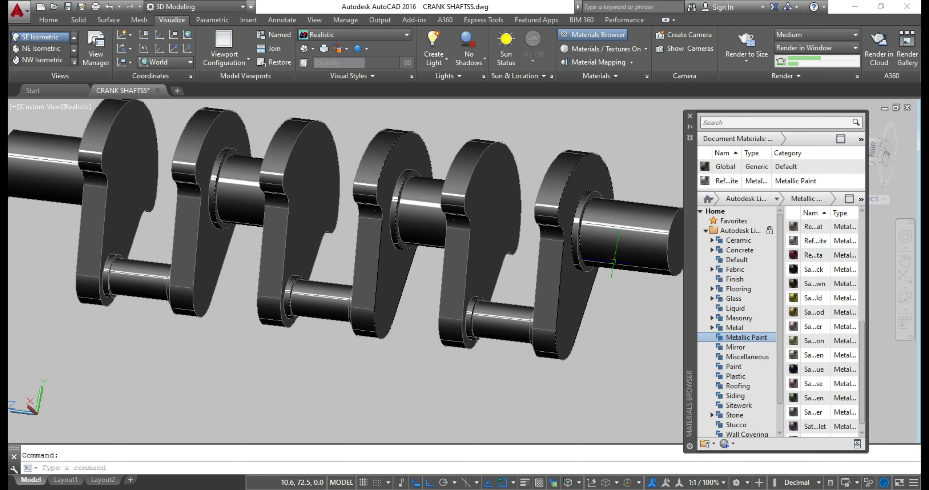
scroll(822, 317, down, 1)
drag(812, 301, 601, 265)
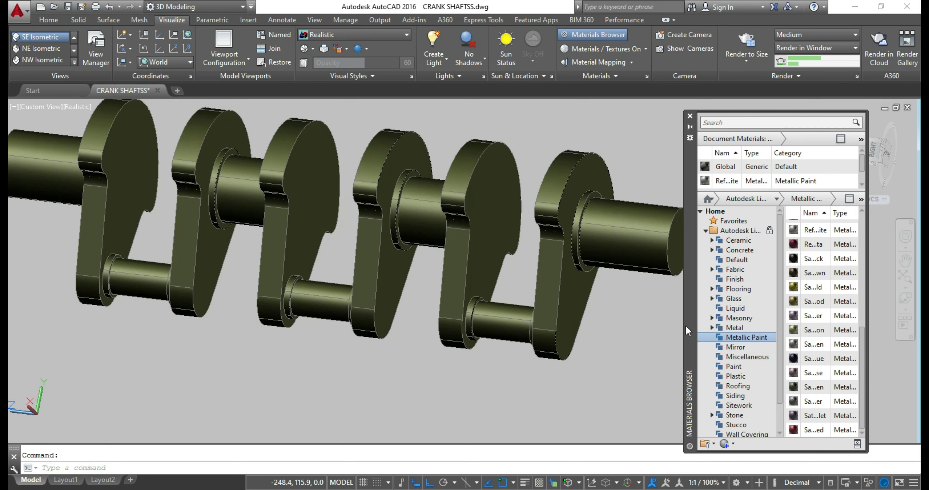
drag(813, 344, 559, 311)
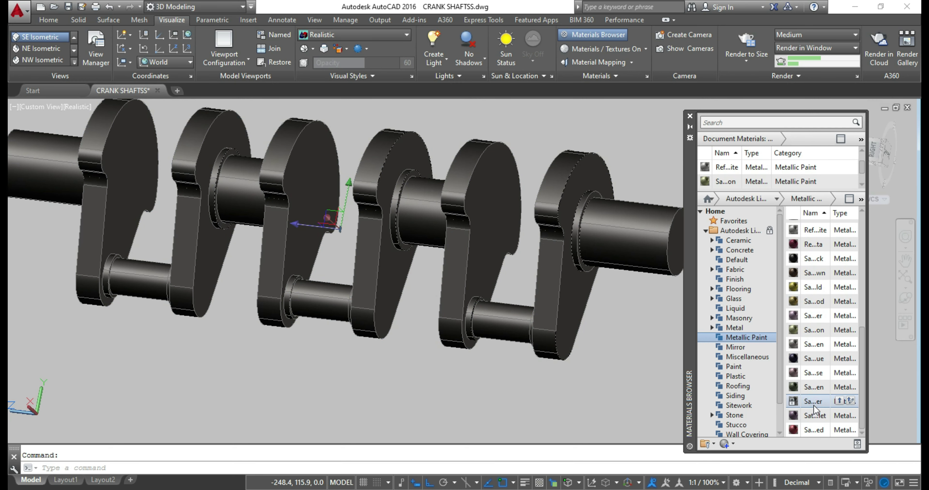
drag(816, 408, 640, 310)
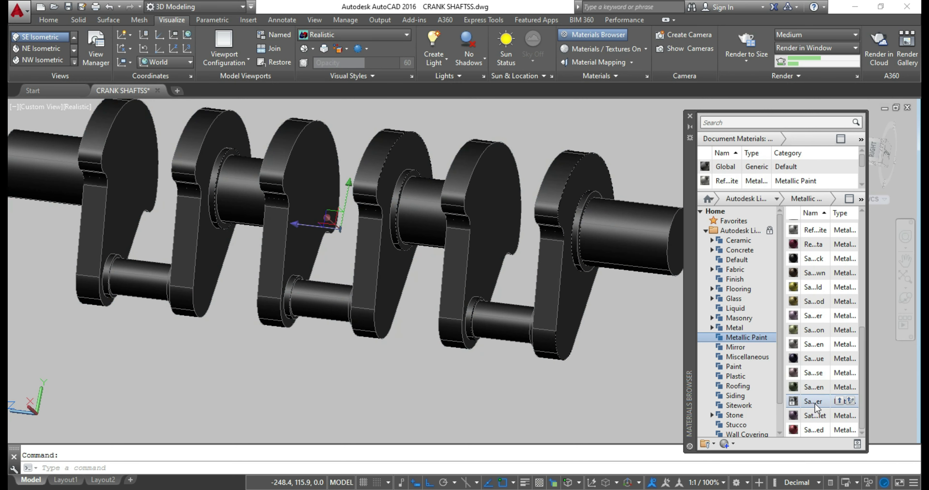
drag(815, 407, 608, 316)
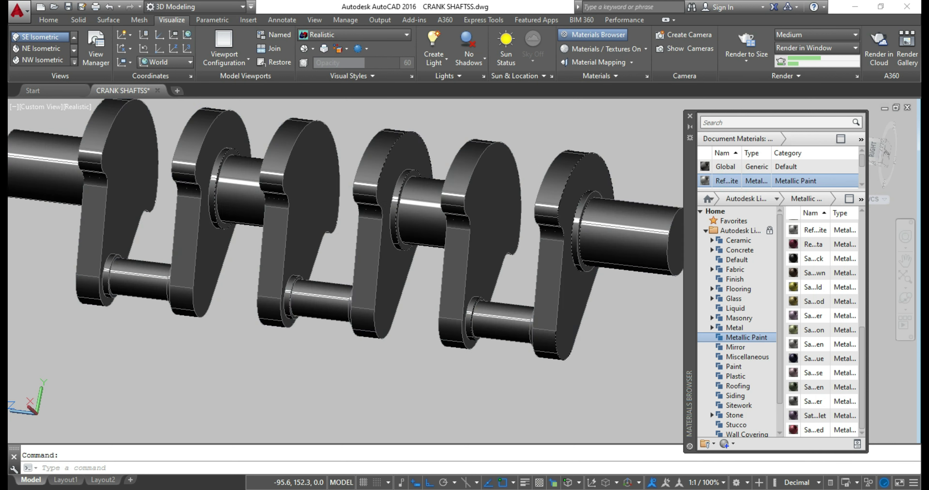
click(689, 117)
Choose a render quality preset from the render presets list.
scroll(811, 216, down, 2)
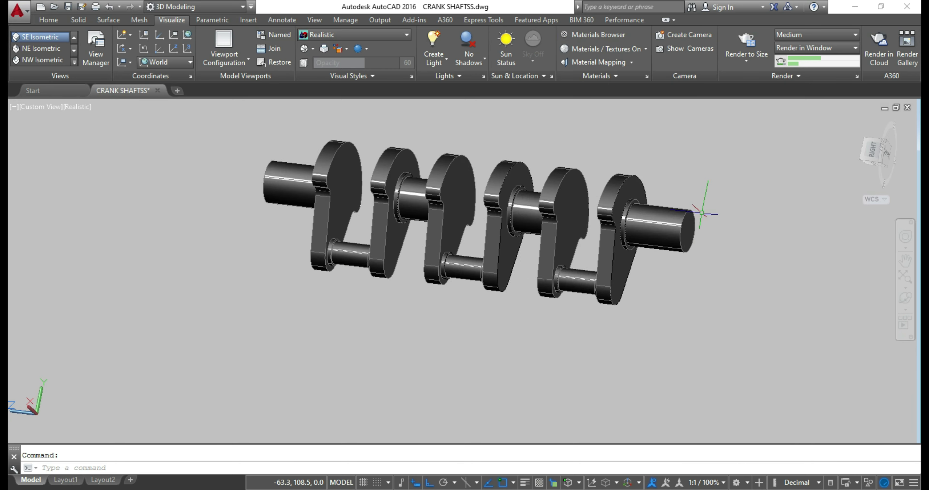
scroll(811, 216, down, 1)
scroll(830, 216, up, 2)
click(855, 35)
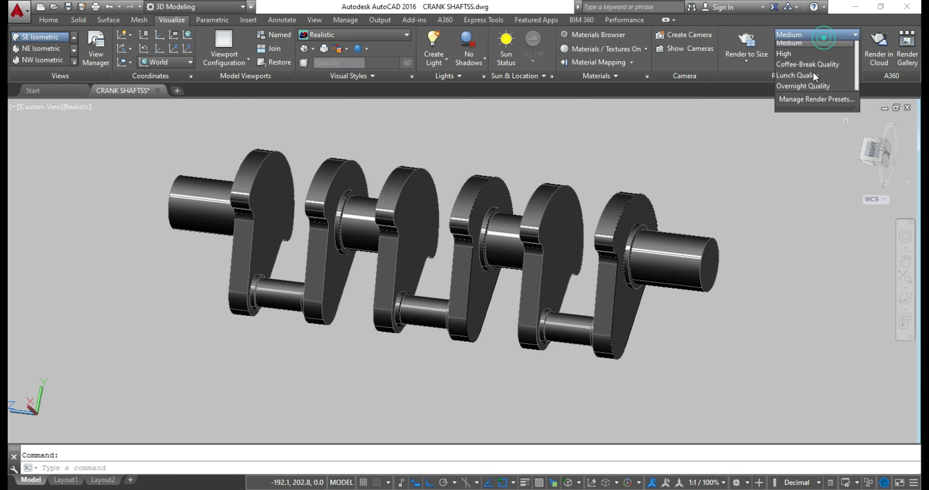
click(798, 80)
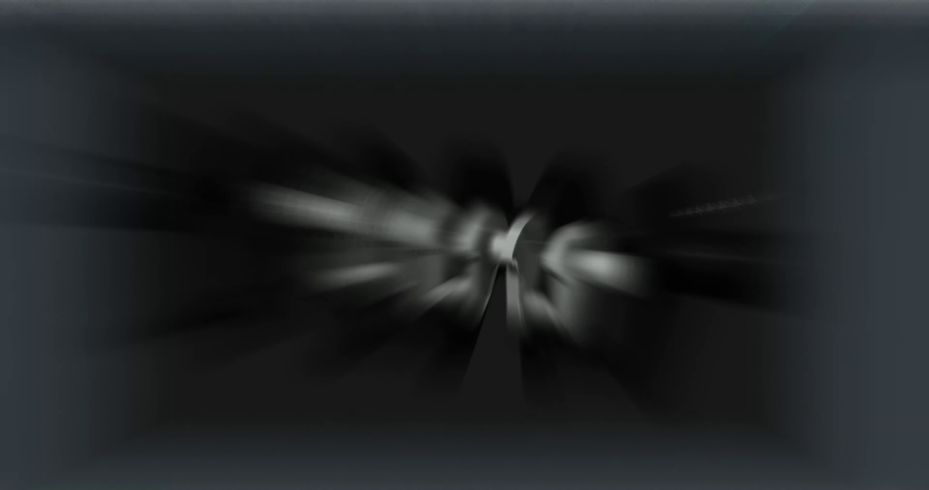